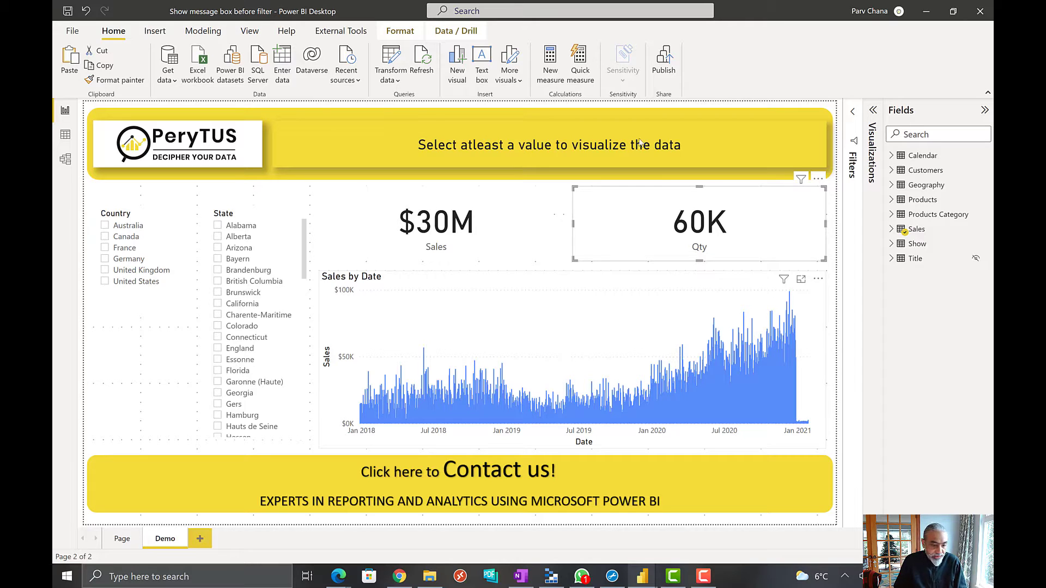
pyautogui.click(456, 244)
pyautogui.click(717, 241)
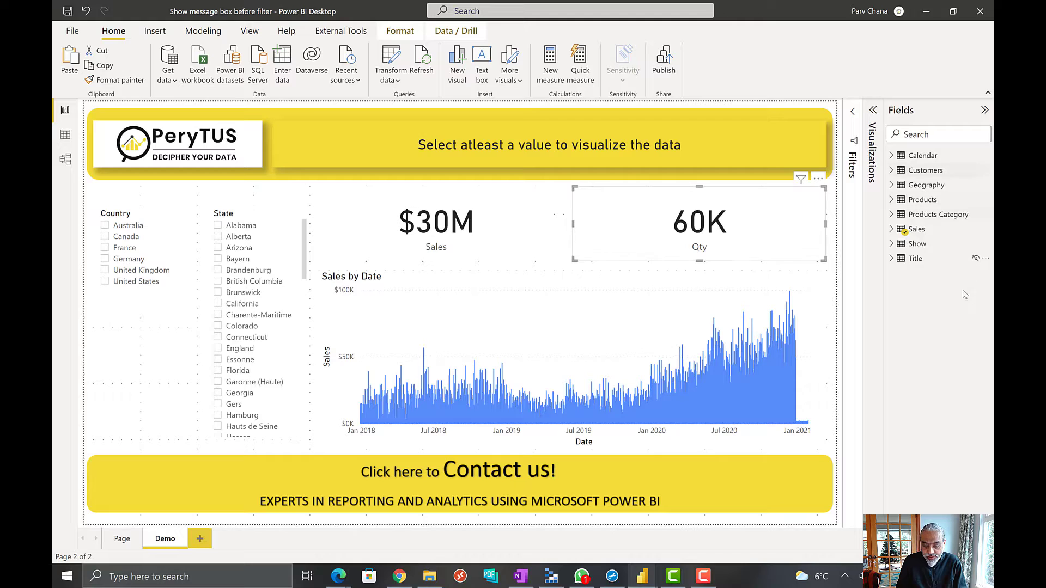
# Start a new measure in the Calendar table with the name "Selection Flag" followed by an equals sign.
pyautogui.click(986, 159)
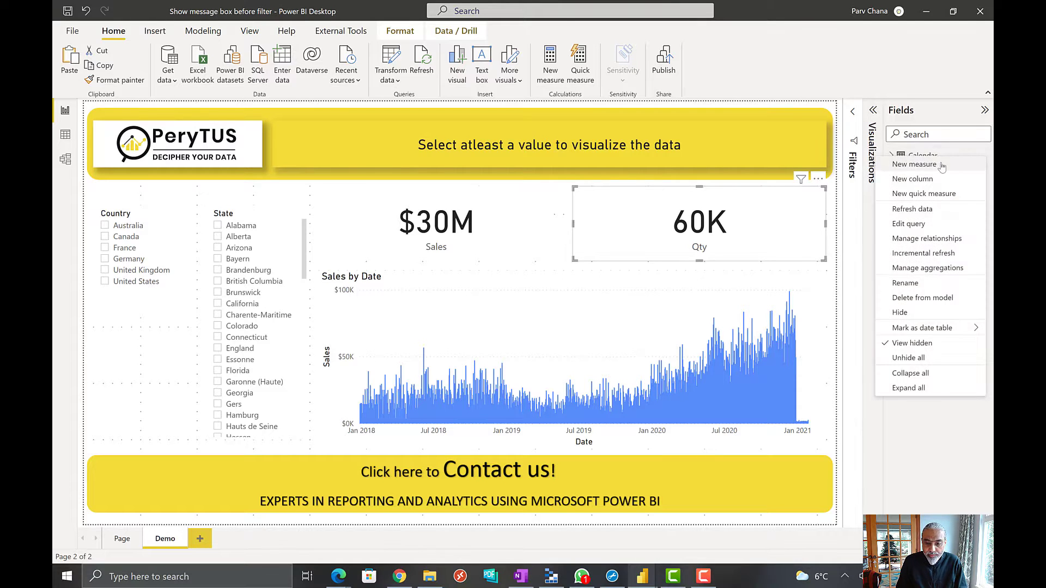
pyautogui.press('Escape')
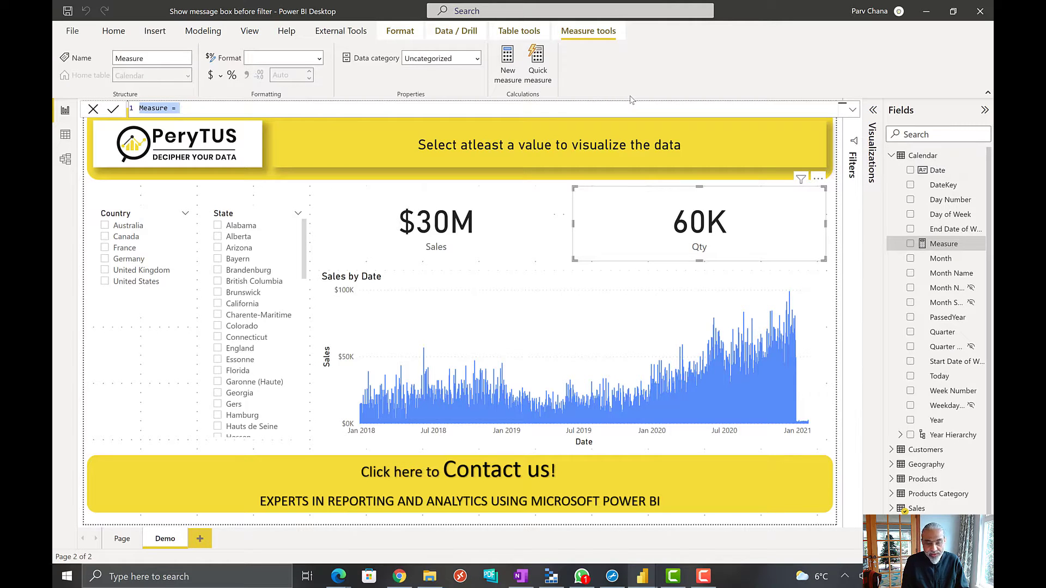
pyautogui.write('Selection ')
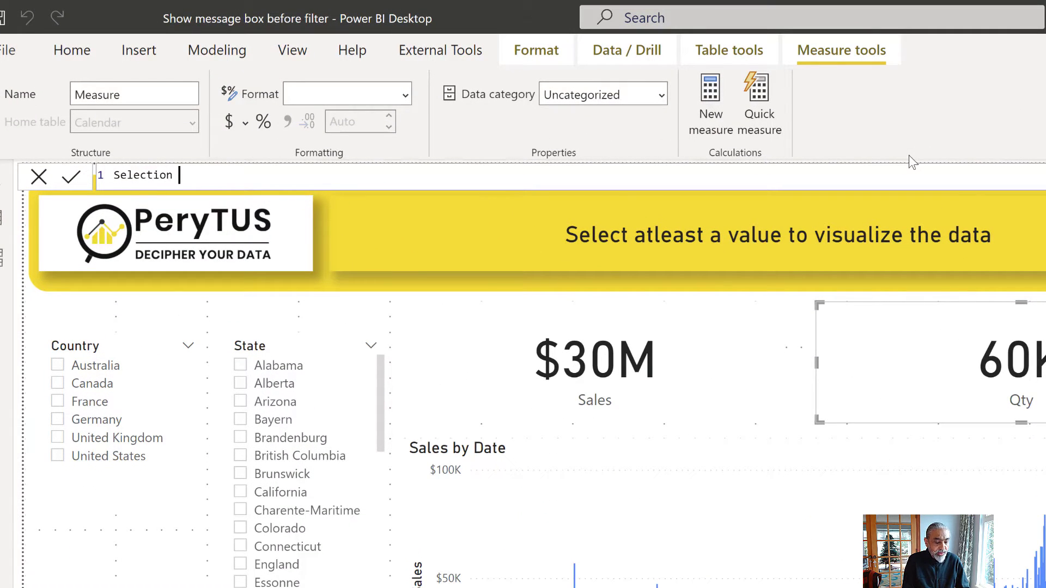
pyautogui.write('Flag')
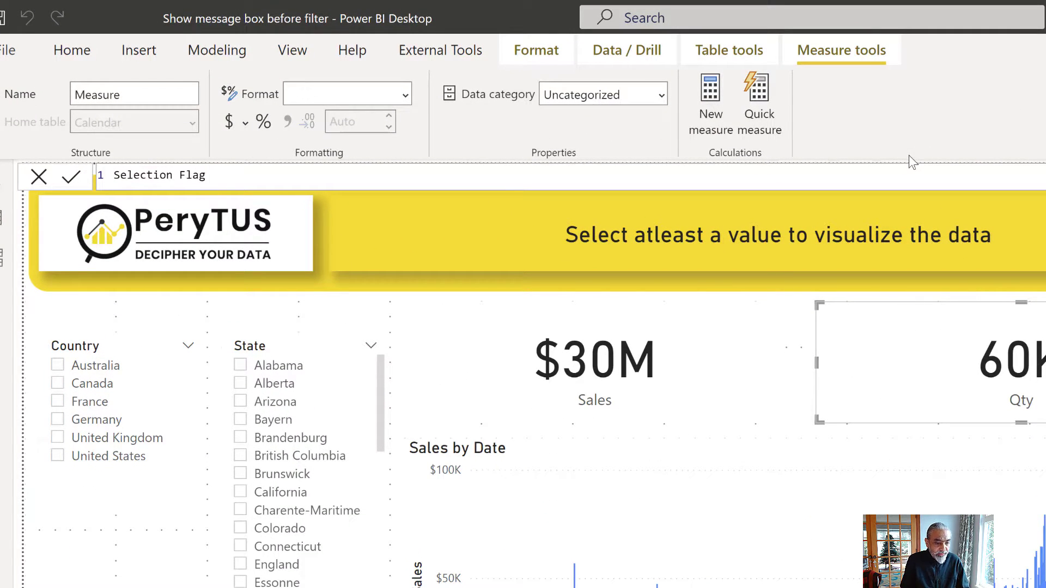
pyautogui.scroll(2, 388, 171)
pyautogui.scroll(1, 511, 179)
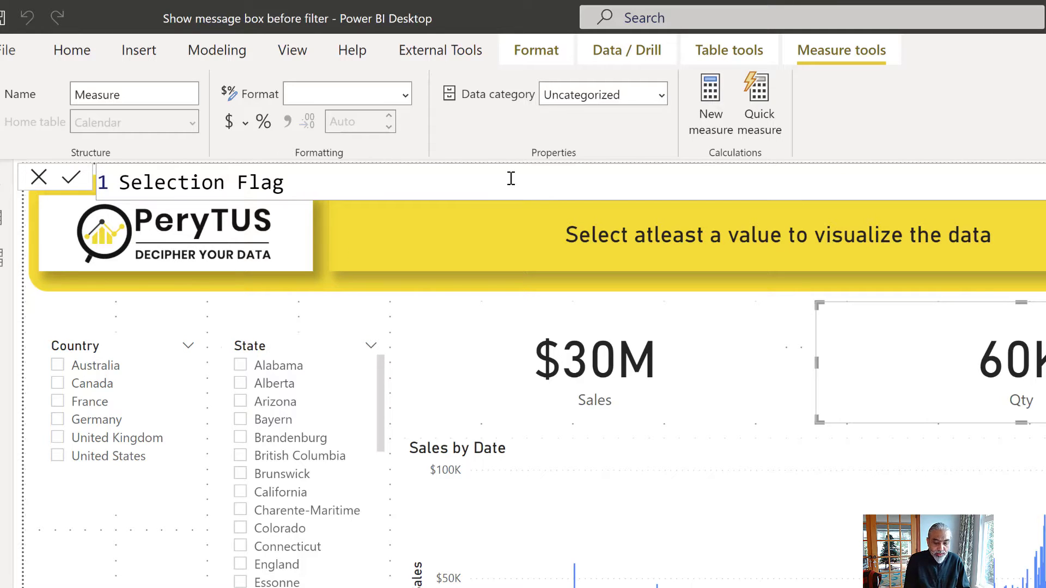
pyautogui.write('=')
# Replace the new measure's name with "Is Selected =" and leave an empty line for its formula.
pyautogui.hotkey('shift', 'Return')
pyautogui.hotkey('shift', 'Return')
pyautogui.press('Up')
pyautogui.press('Up')
pyautogui.hotkey('ctrl', 'shift', 'Right')
pyautogui.hotkey('ctrl', 'shift', 'End')
pyautogui.write('Is S')
pyautogui.press('BackSpace')
pyautogui.write('Selected =')
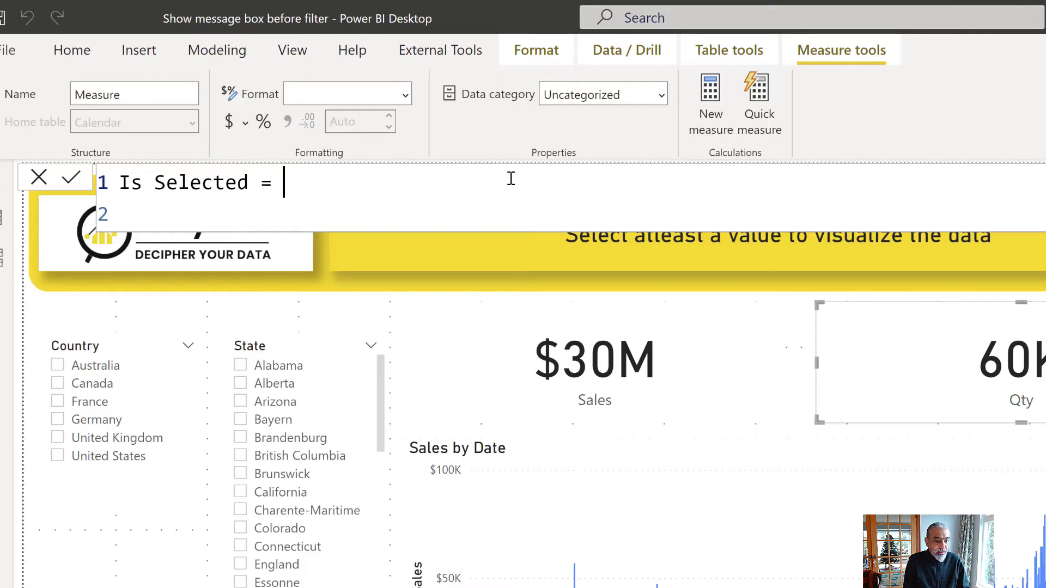
# Begin the Is Selected formula on its own line with HASONEFILTER ( Geography[Country] ) followed by the || operator.
pyautogui.press('Return')
pyautogui.write('HASO')
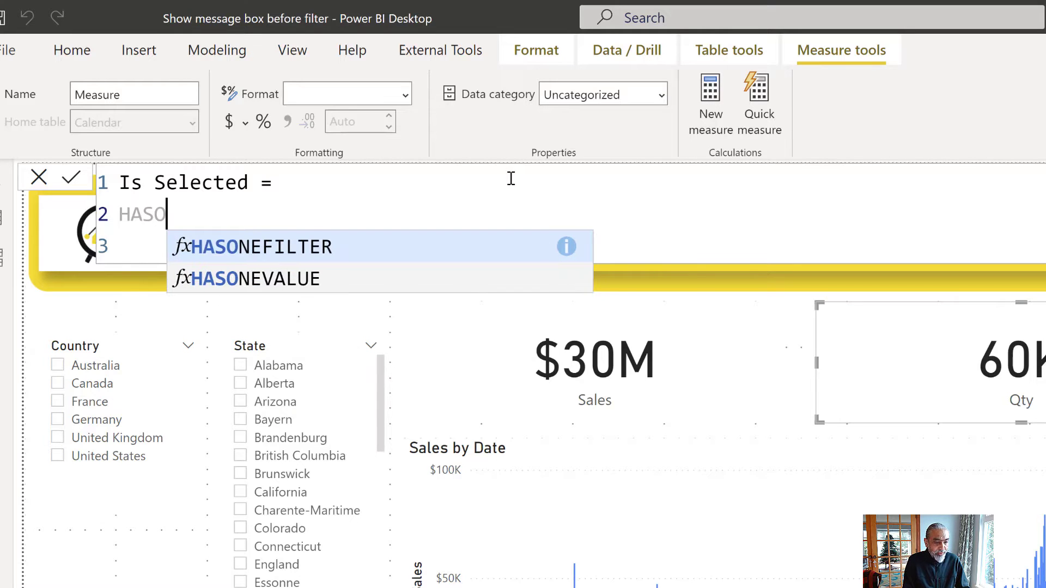
pyautogui.press('Tab')
pyautogui.write('(')
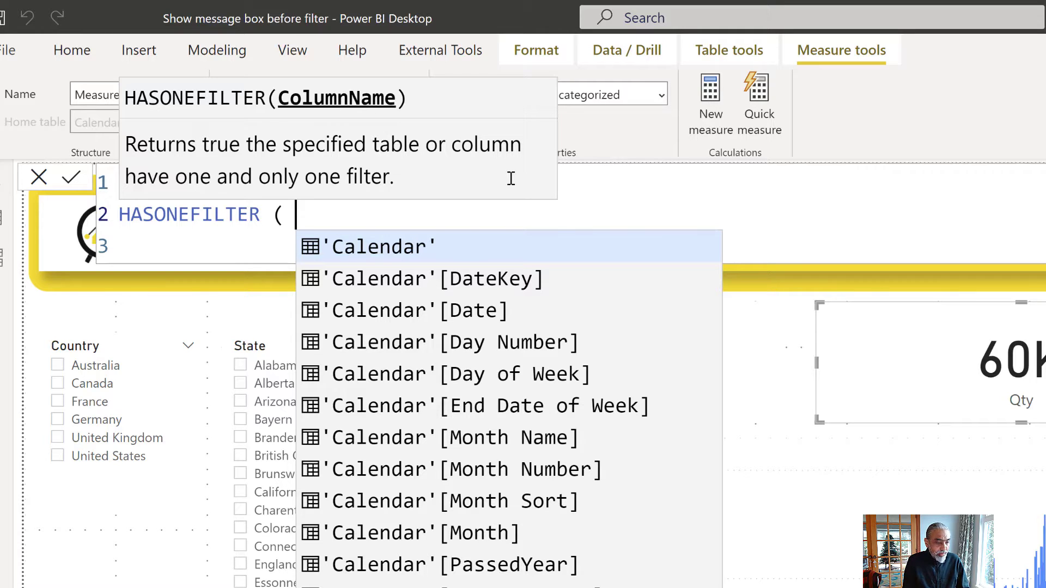
pyautogui.write('Geo')
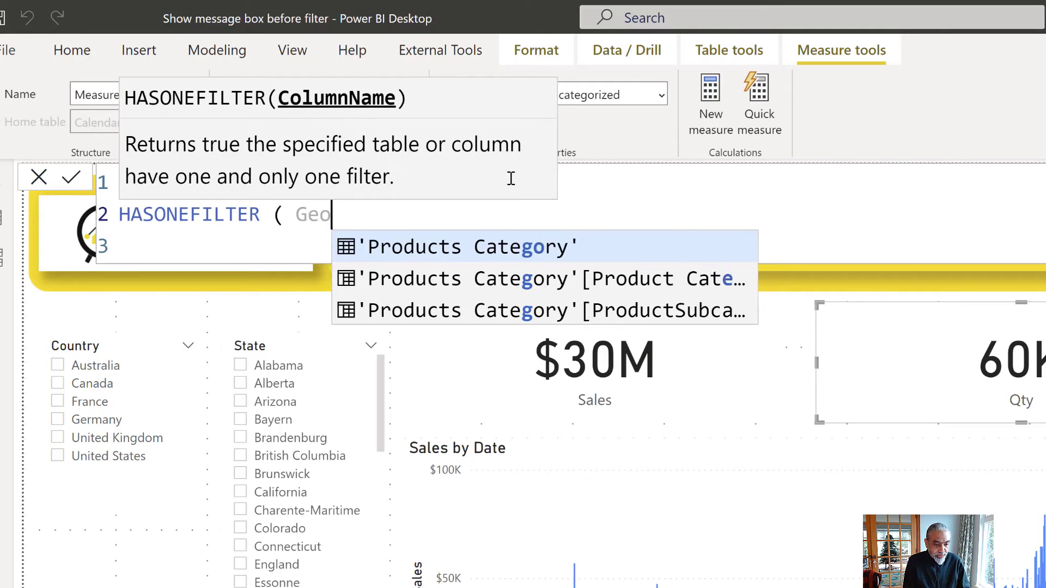
pyautogui.write('grap')
pyautogui.press('Down')
pyautogui.press('Tab')
pyautogui.write(') ||')
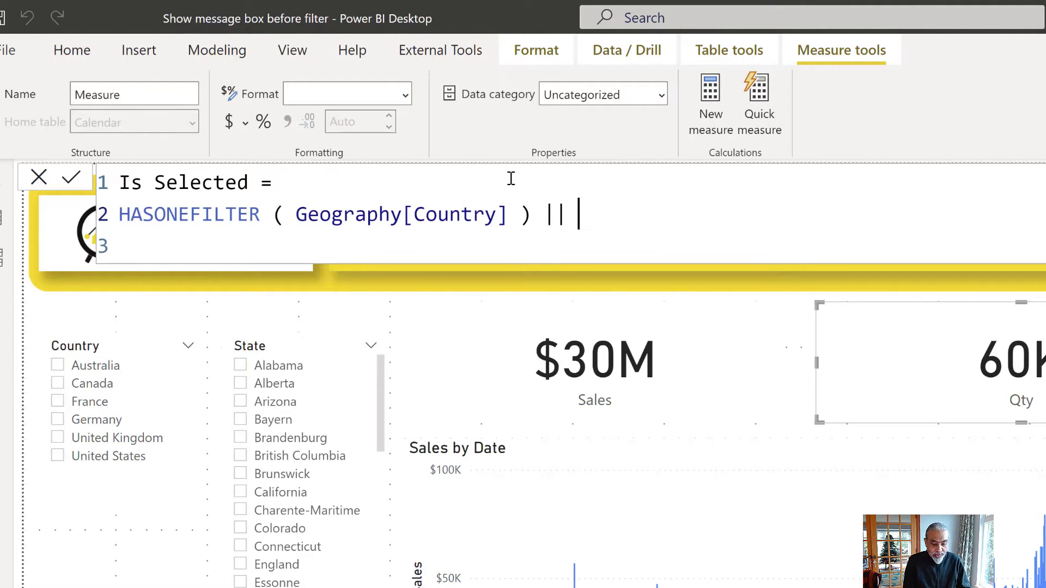
# Add a second HASONEFILTER function with an opening parenthesis after the || operator.
pyautogui.write(' HA')
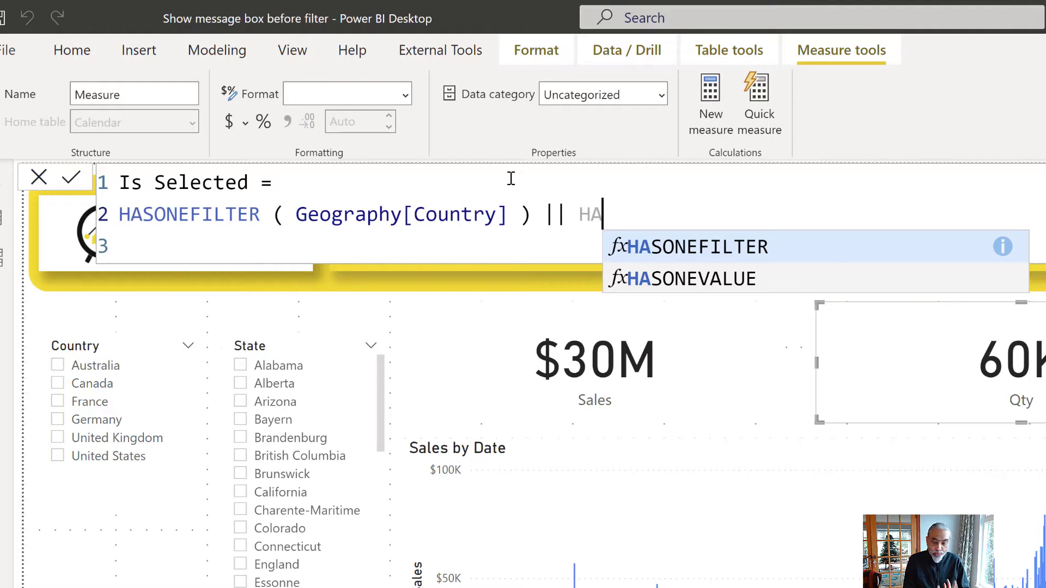
pyautogui.write('O')
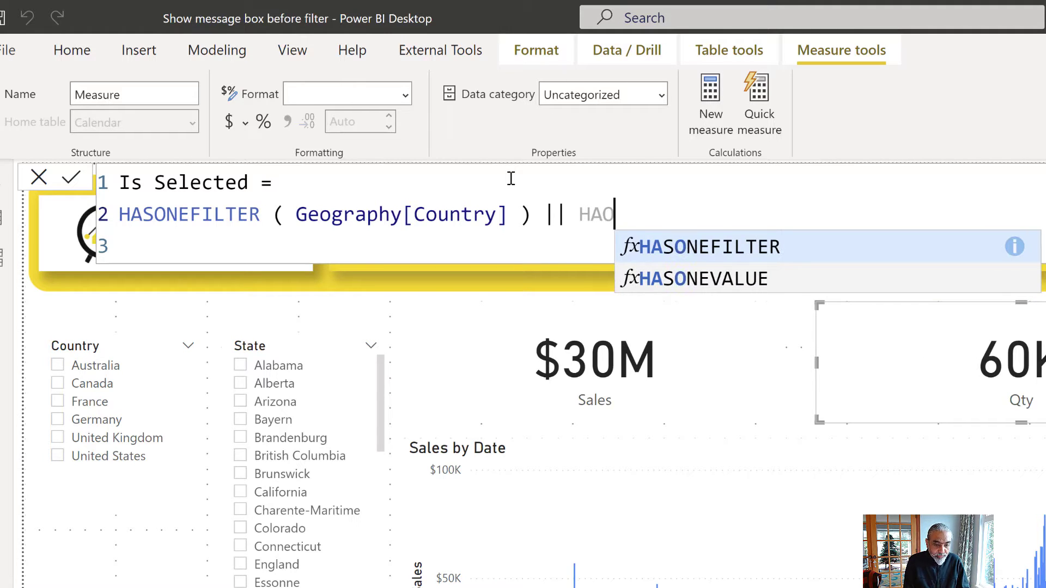
pyautogui.press('Tab')
pyautogui.press('BackSpace')
pyautogui.write('( ')
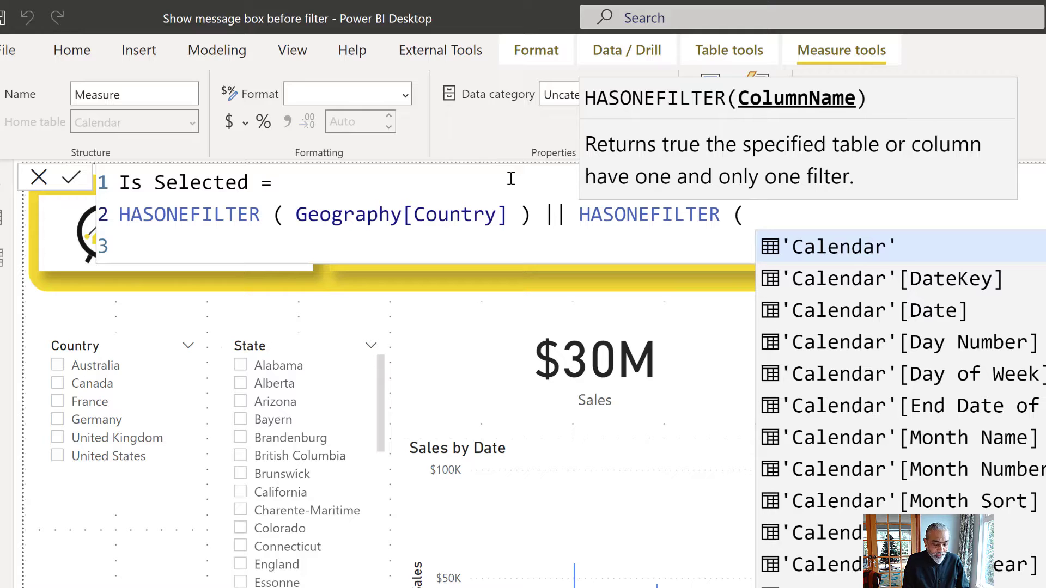
pyautogui.write('State')
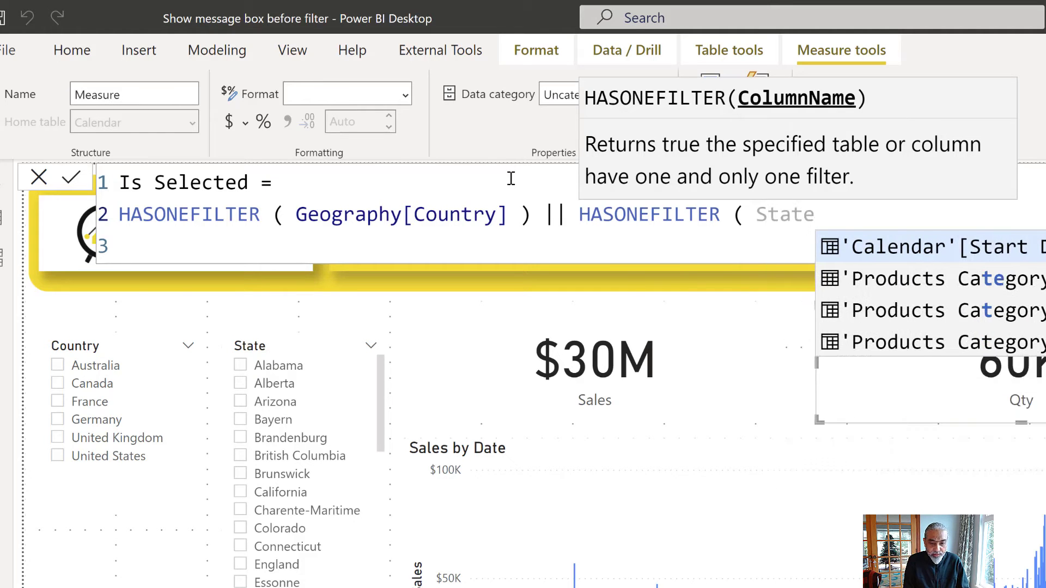
pyautogui.press('BackSpace')
pyautogui.press('BackSpace')
pyautogui.press('BackSpace')
pyautogui.press('BackSpace')
pyautogui.press('BackSpace')
# Complete the second HASONEFILTER with Geography[State], close its parenthesis and commit the Is Selected measure.
pyautogui.write('Geog')
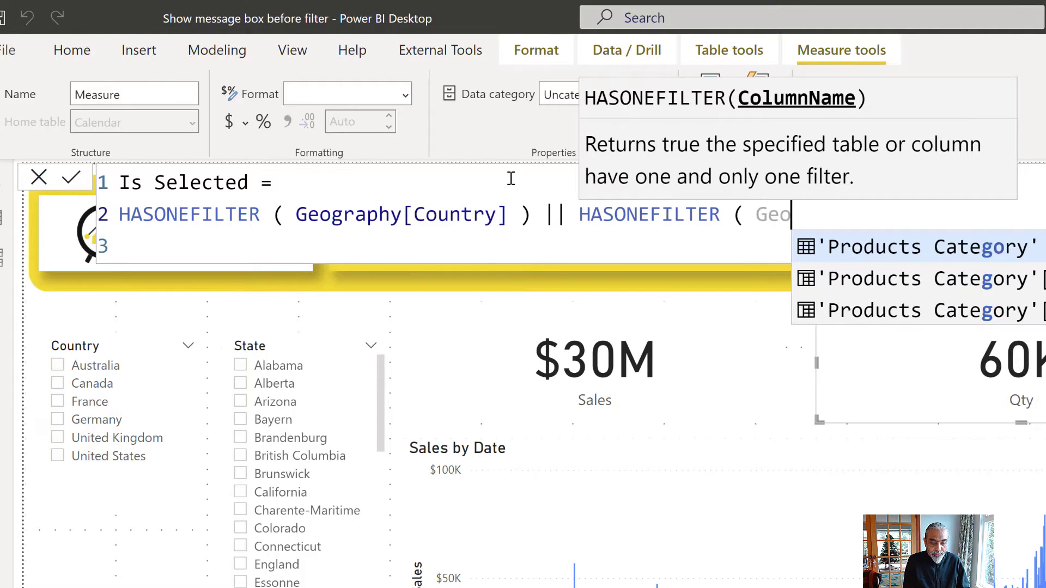
pyautogui.press('Down')
pyautogui.press('Down')
pyautogui.press('Down')
pyautogui.press('Down')
pyautogui.press('Tab')
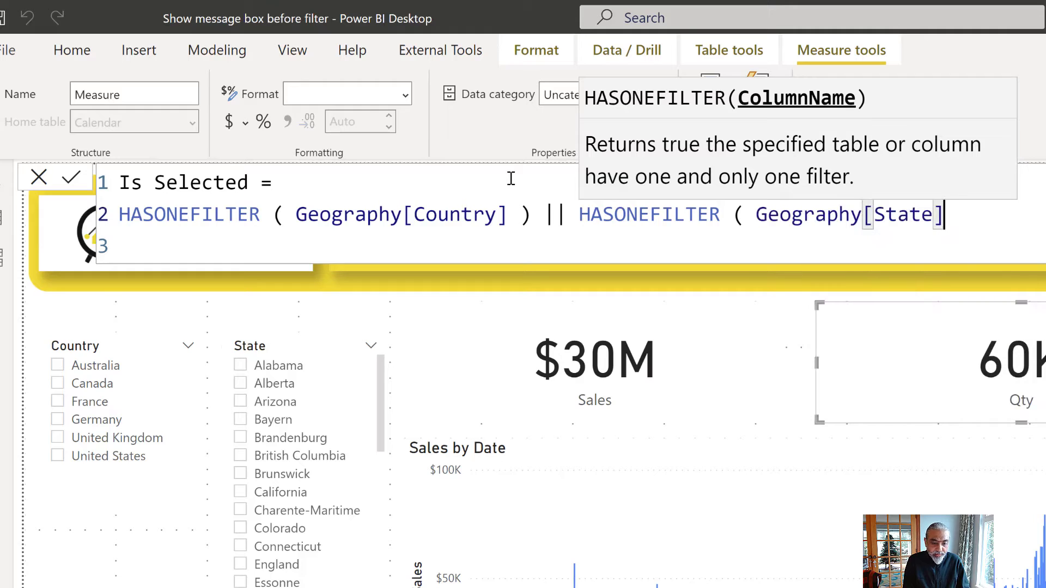
pyautogui.write(')')
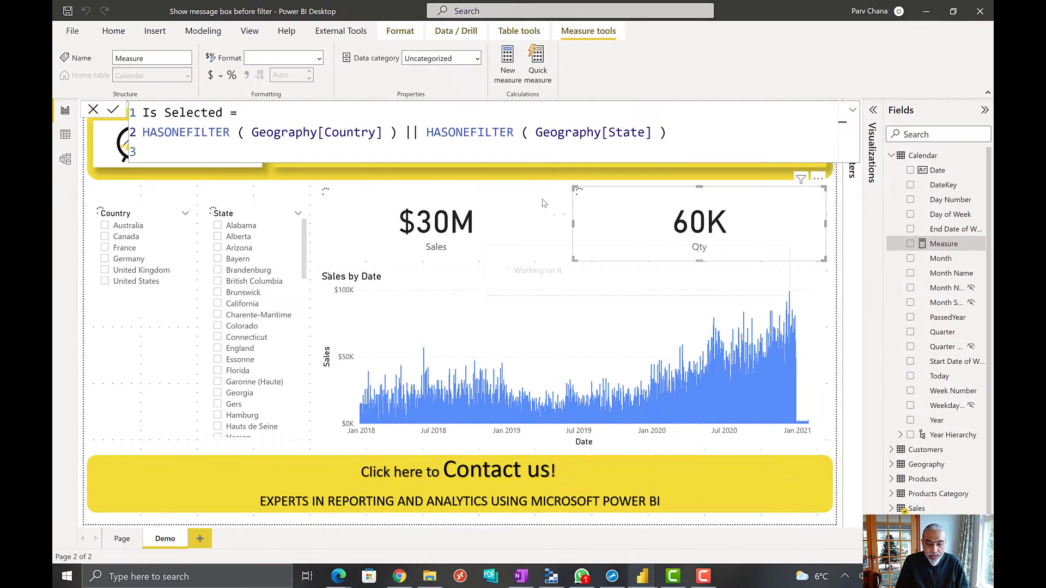
pyautogui.press('Return')
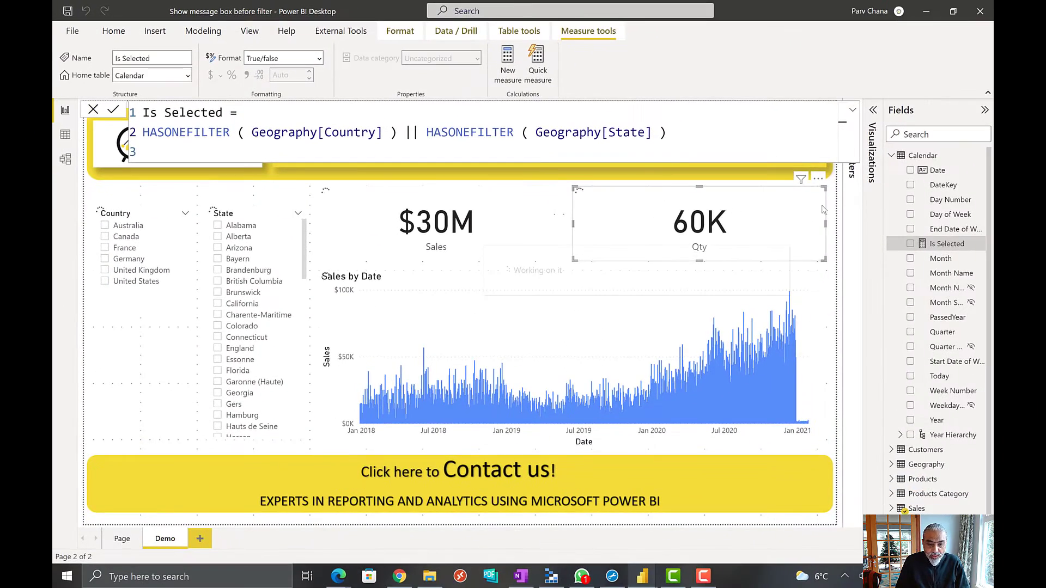
# Place the Is Selected measure below the Country slicer as a card visual and reduce the card's height.
pyautogui.moveTo(952, 246); pyautogui.dragTo(132, 342)
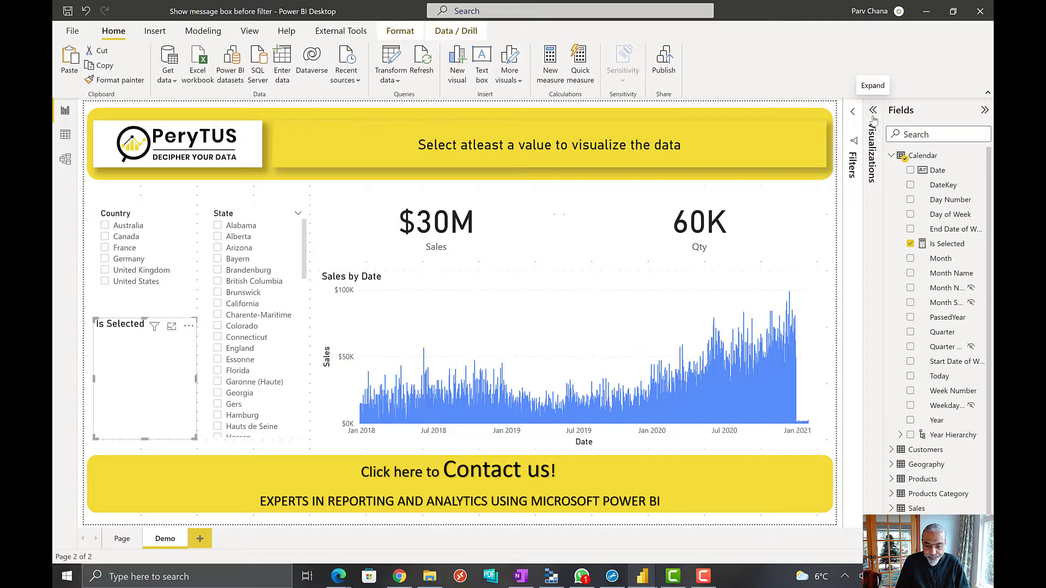
pyautogui.click(871, 213)
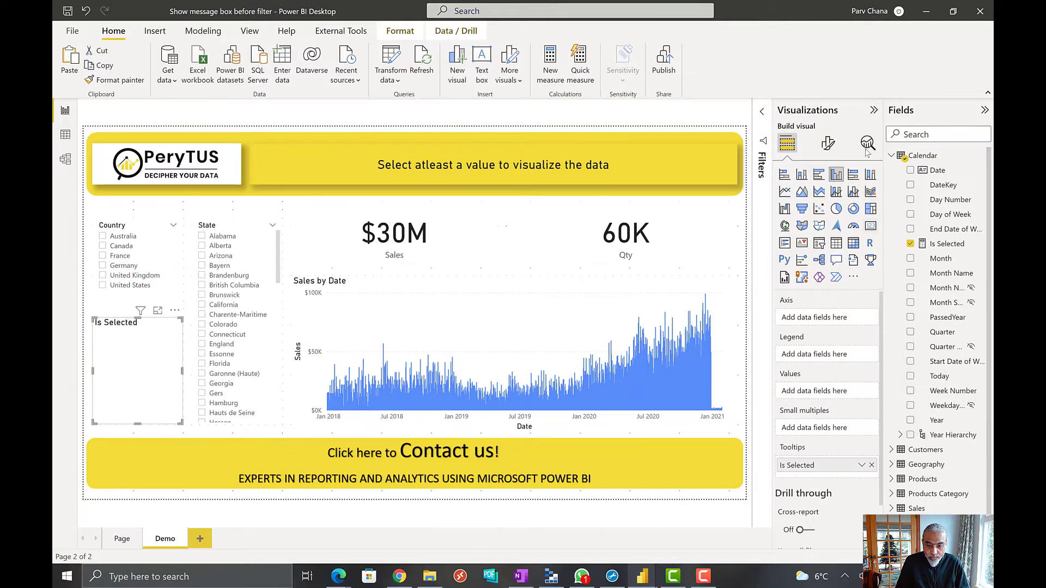
pyautogui.click(870, 227)
pyautogui.click(873, 110)
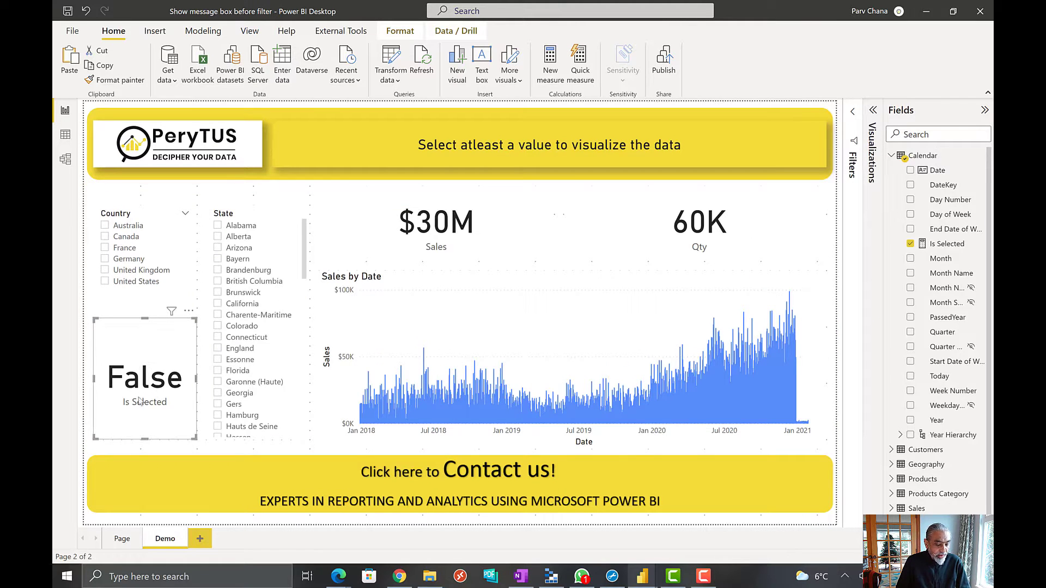
pyautogui.moveTo(150, 410); pyautogui.dragTo(143, 376)
# Test the Is Selected card by selecting and clearing Australia in the Country slicer and Alabama in the State slicer.
pyautogui.click(121, 229)
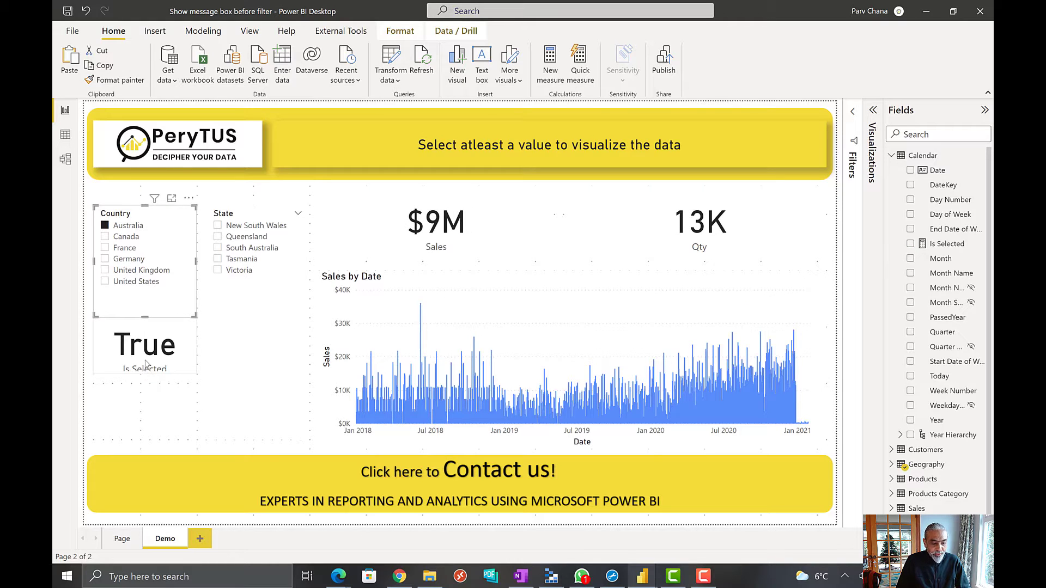
pyautogui.click(137, 229)
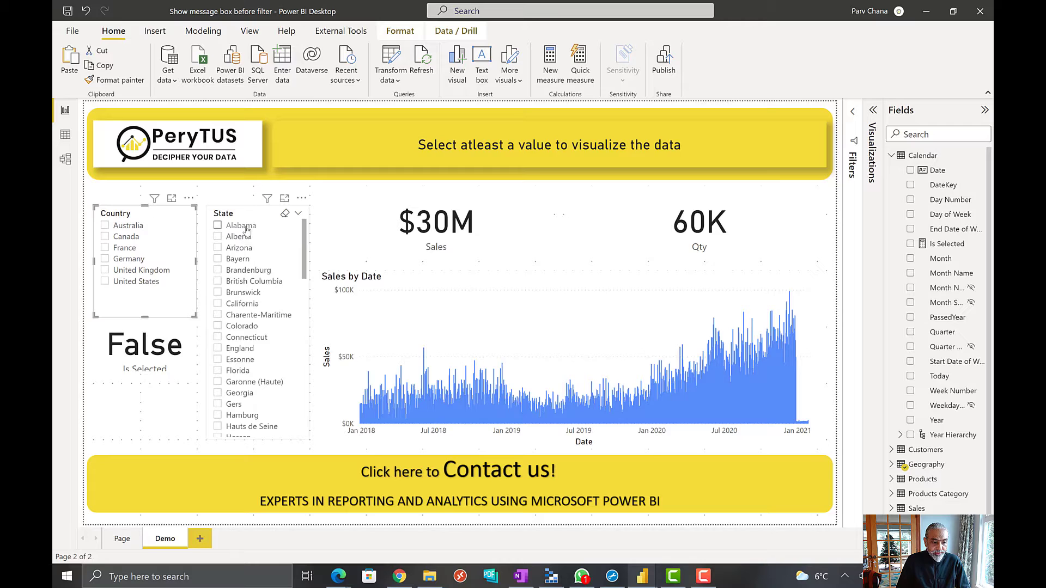
pyautogui.click(245, 226)
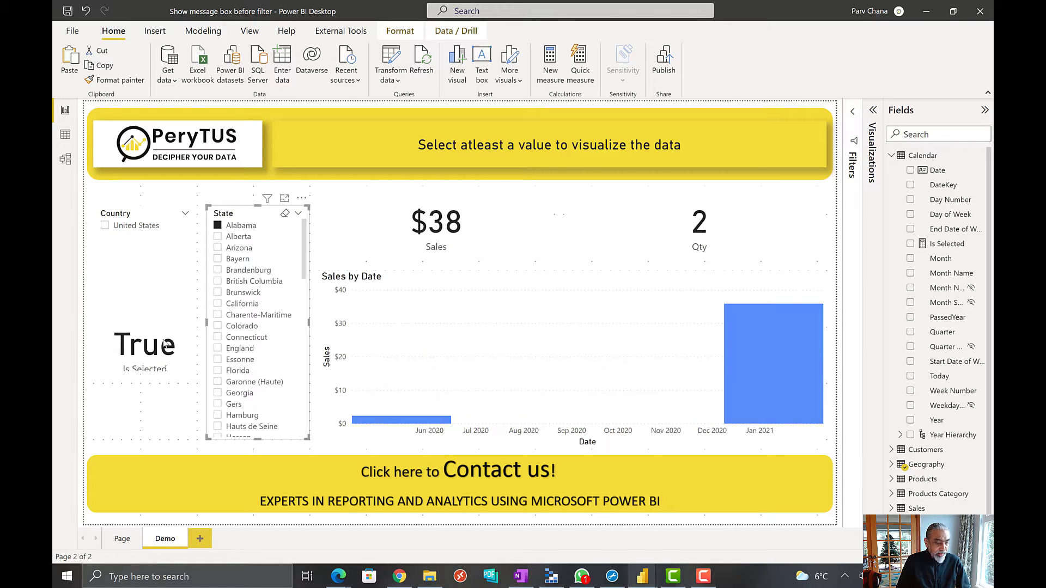
pyautogui.click(239, 225)
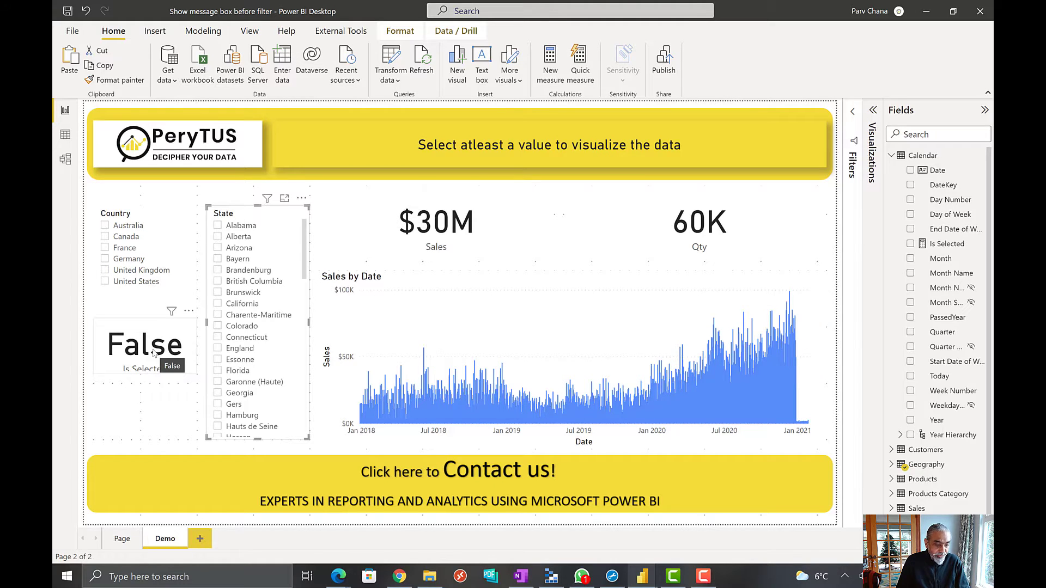
pyautogui.click(155, 353)
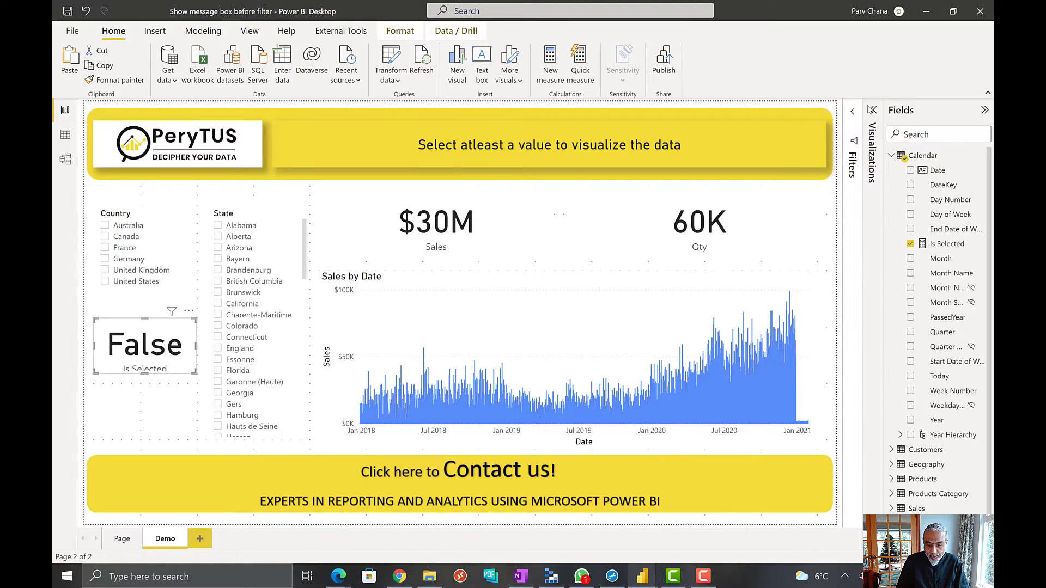
pyautogui.click(873, 111)
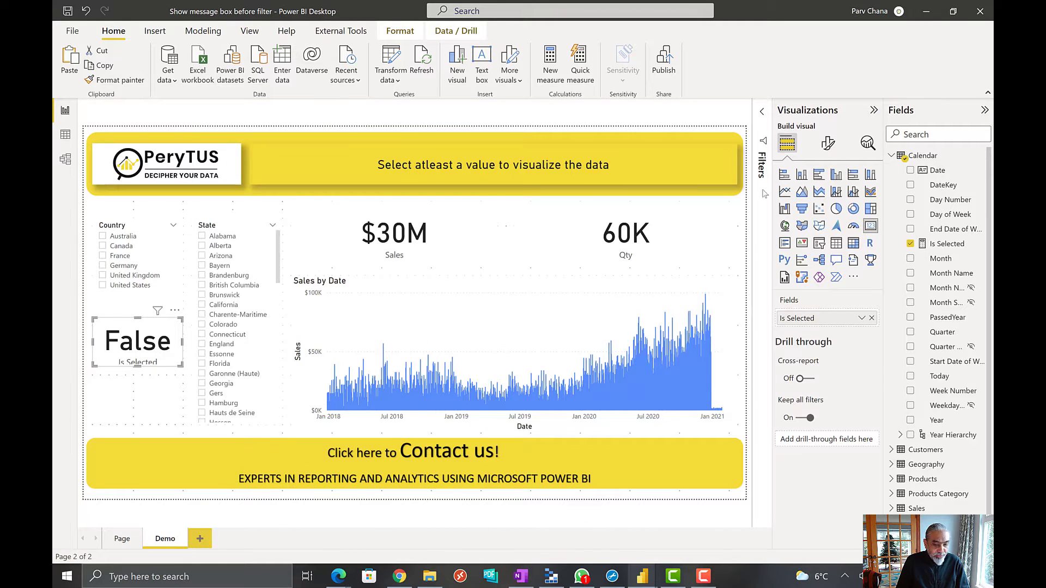
pyautogui.click(873, 110)
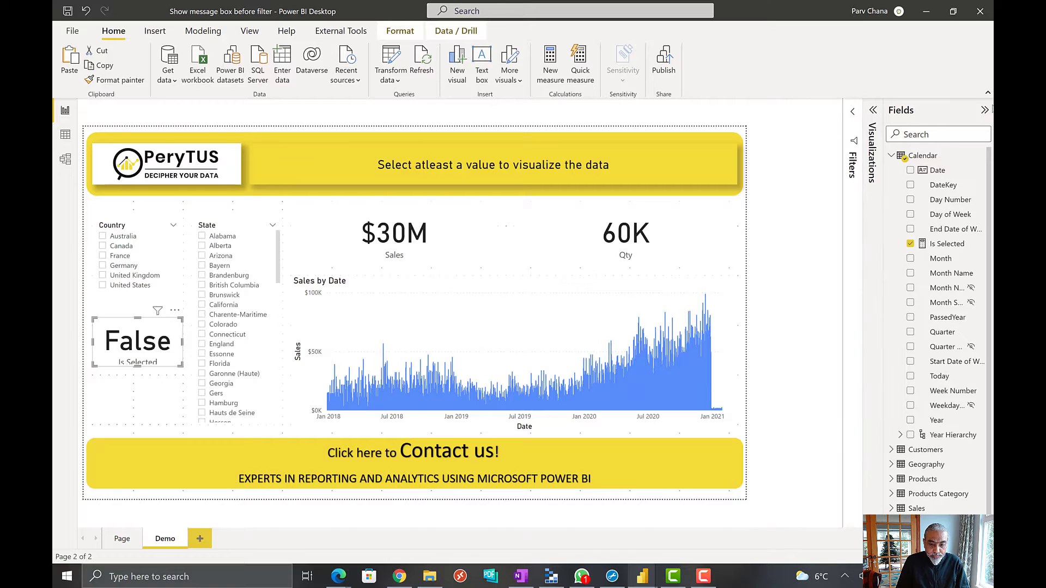
pyautogui.click(984, 111)
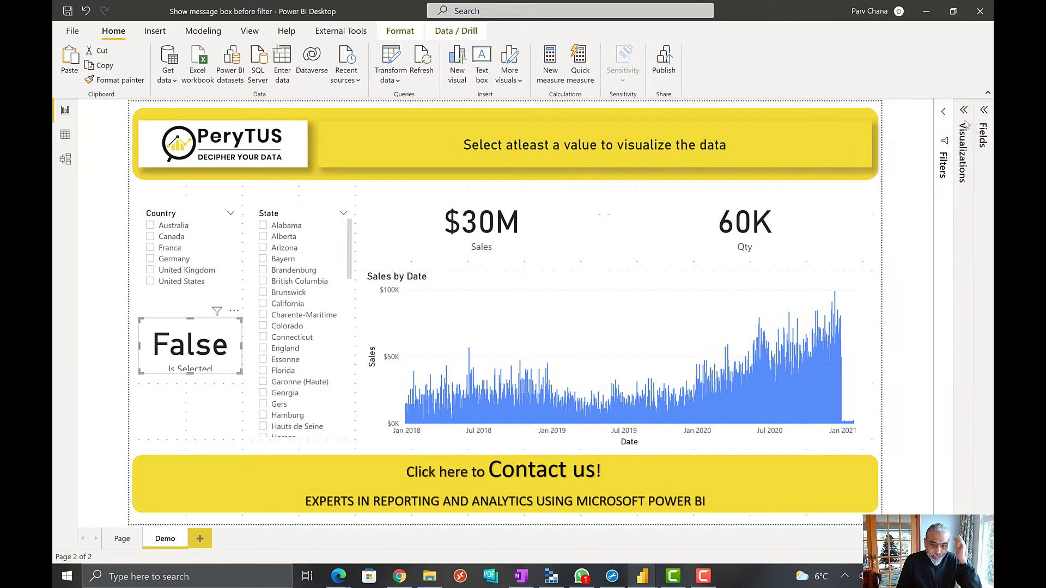
pyautogui.click(984, 111)
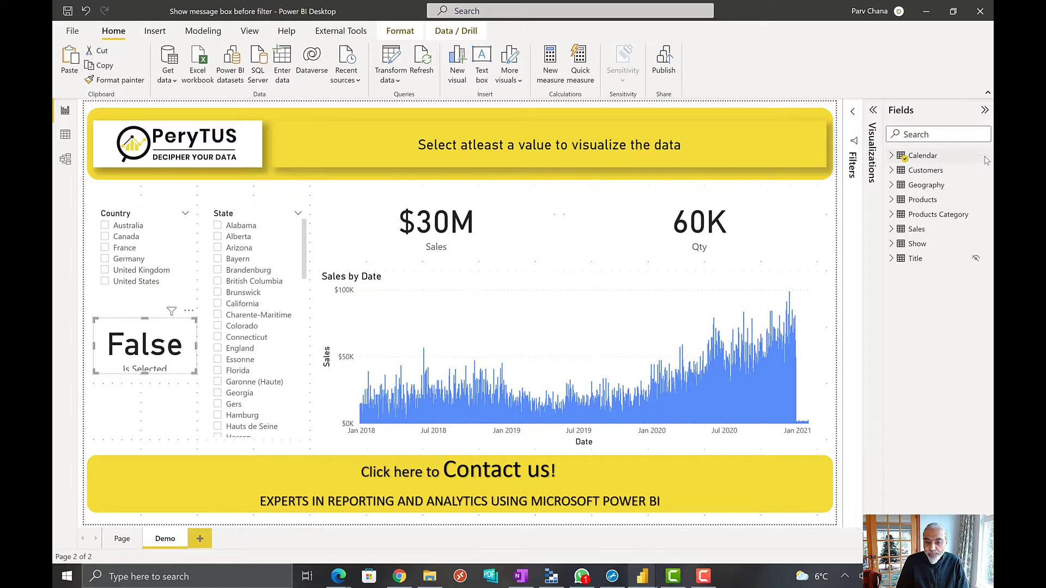
# Create a new measure in the Calendar table named Not Selected Message and begin a second line for its formula.
pyautogui.click(985, 159)
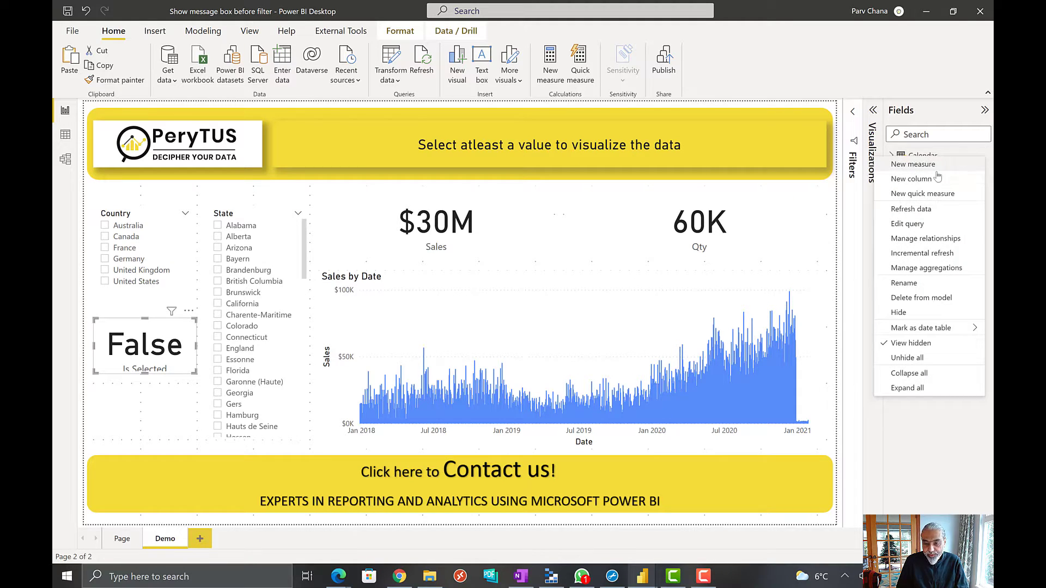
pyautogui.press('Escape')
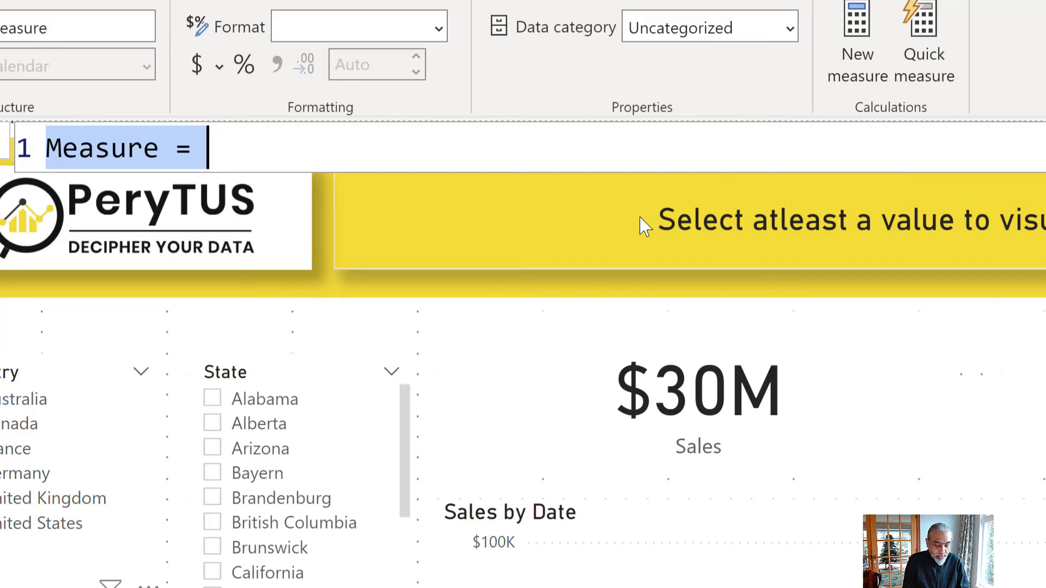
pyautogui.write('Not Selec')
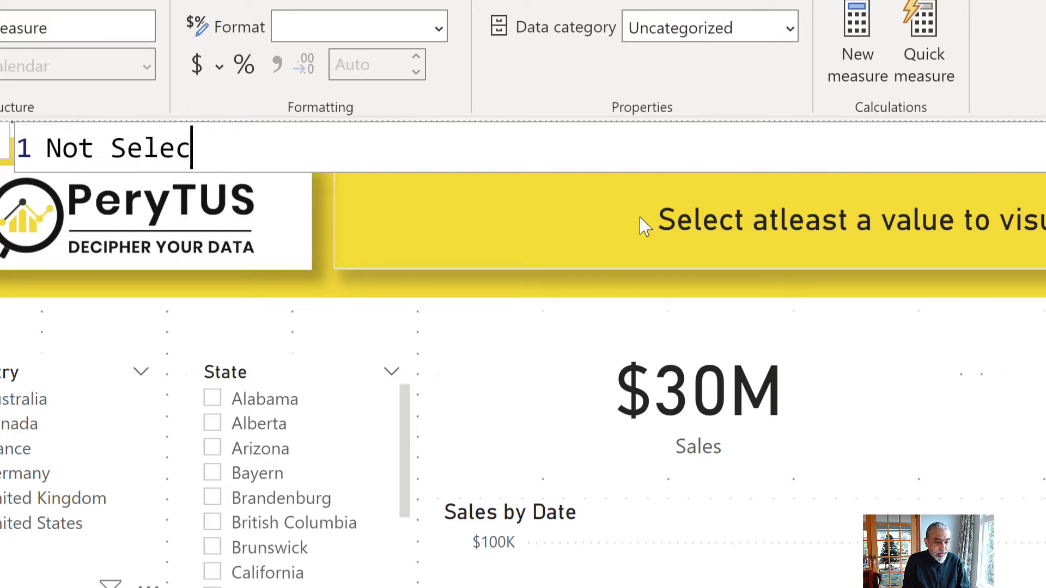
pyautogui.write('ted Message ')
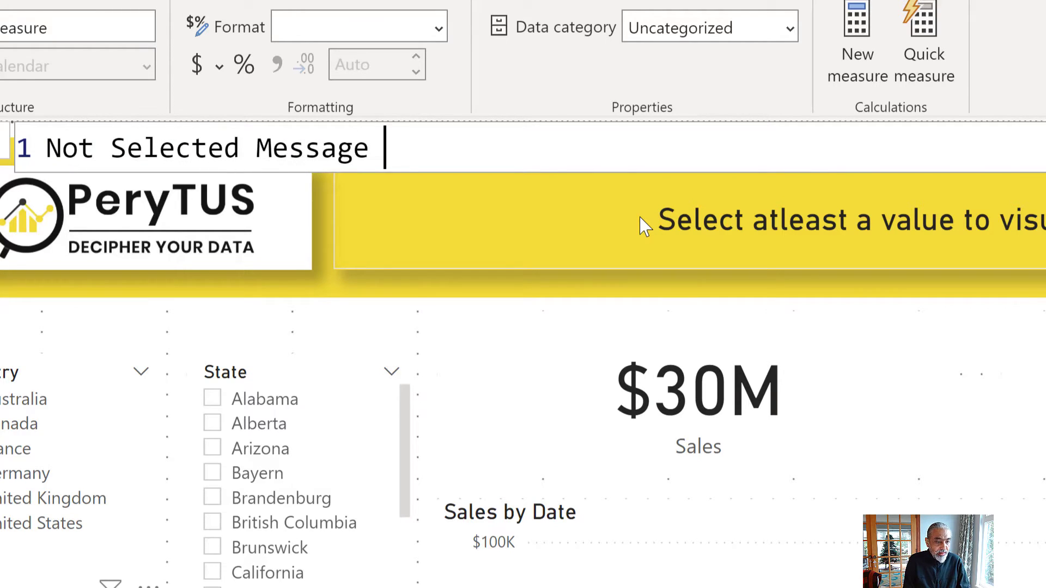
pyautogui.write('=')
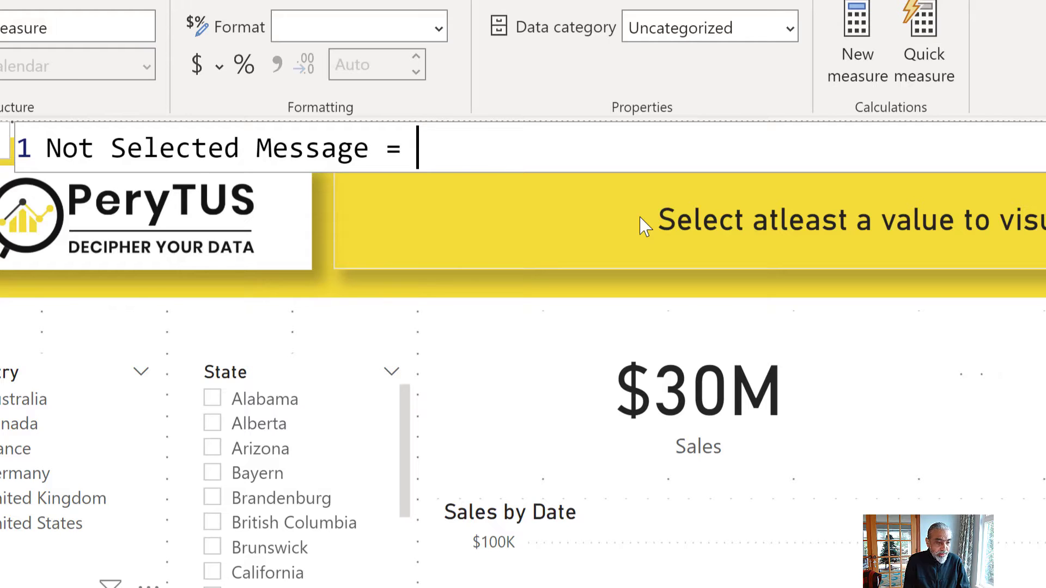
pyautogui.hotkey('shift', 'Return')
# Begin the formula as an IF that tests [Is Selected], returns "" when true, and opens a text string for the false result.
pyautogui.write('IF ( ')
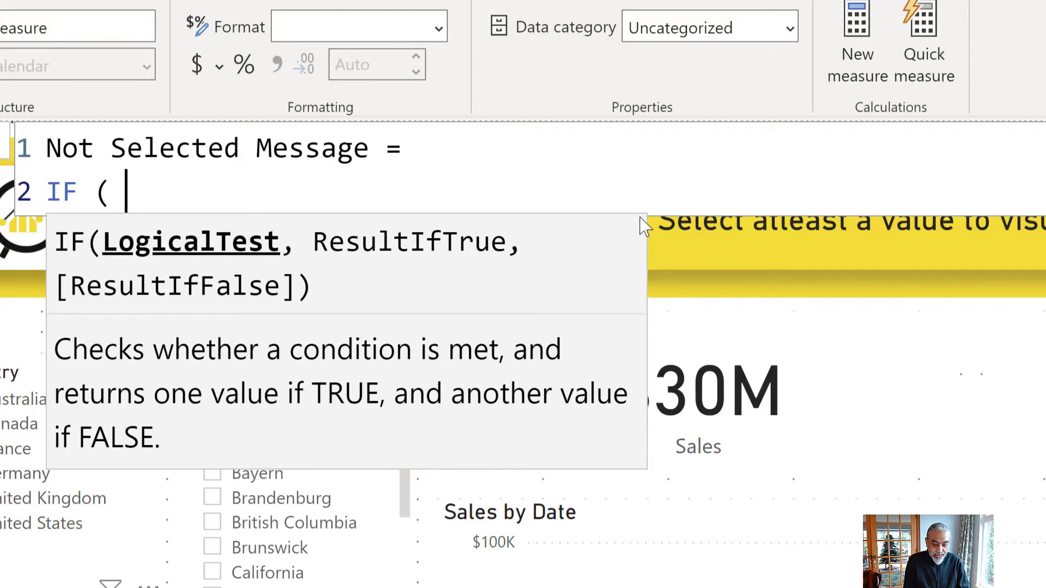
pyautogui.write('[I')
pyautogui.press('Tab')
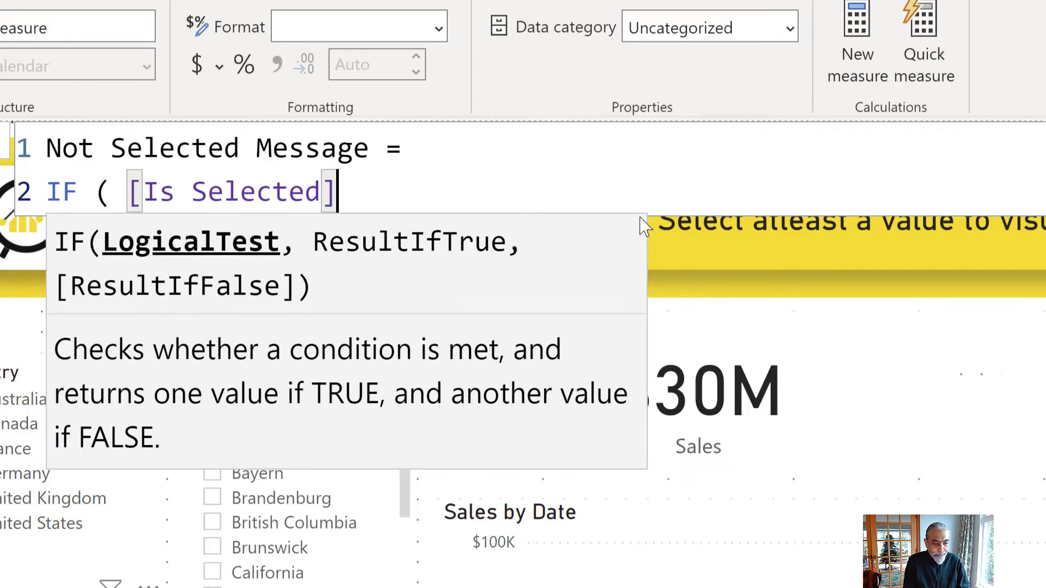
pyautogui.write(', ')
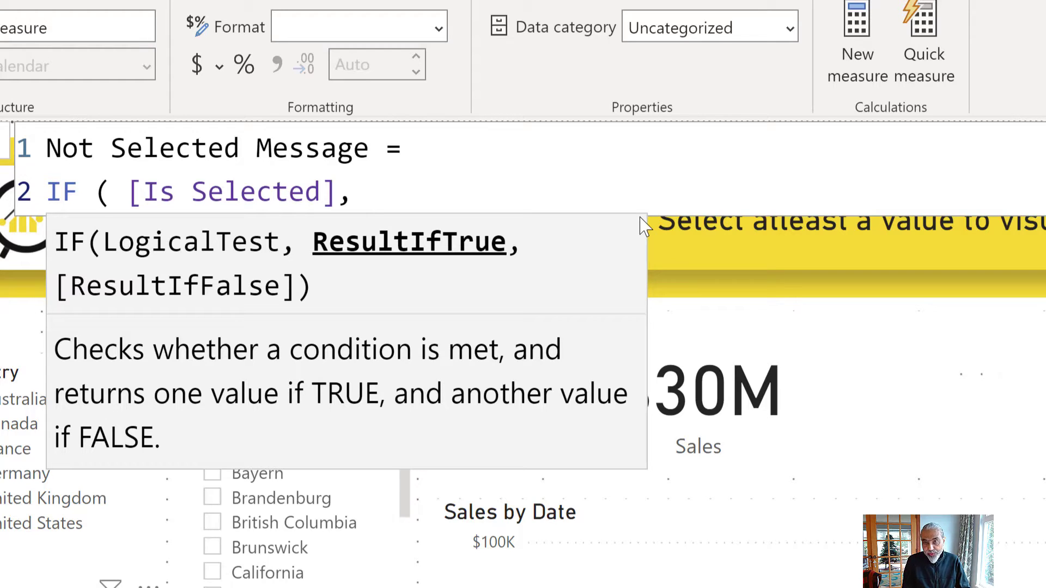
pyautogui.write('""')
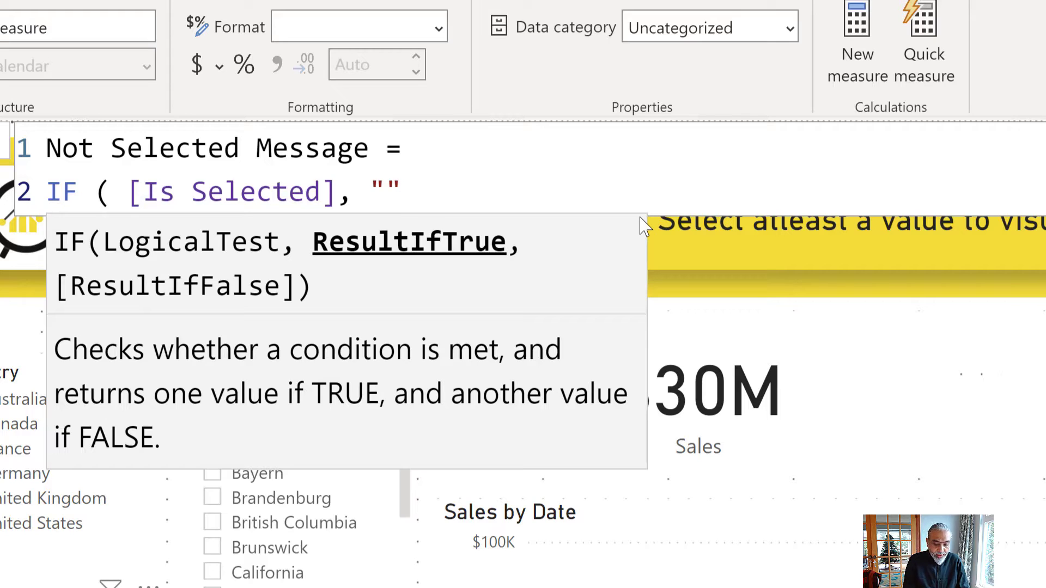
pyautogui.write(', "')
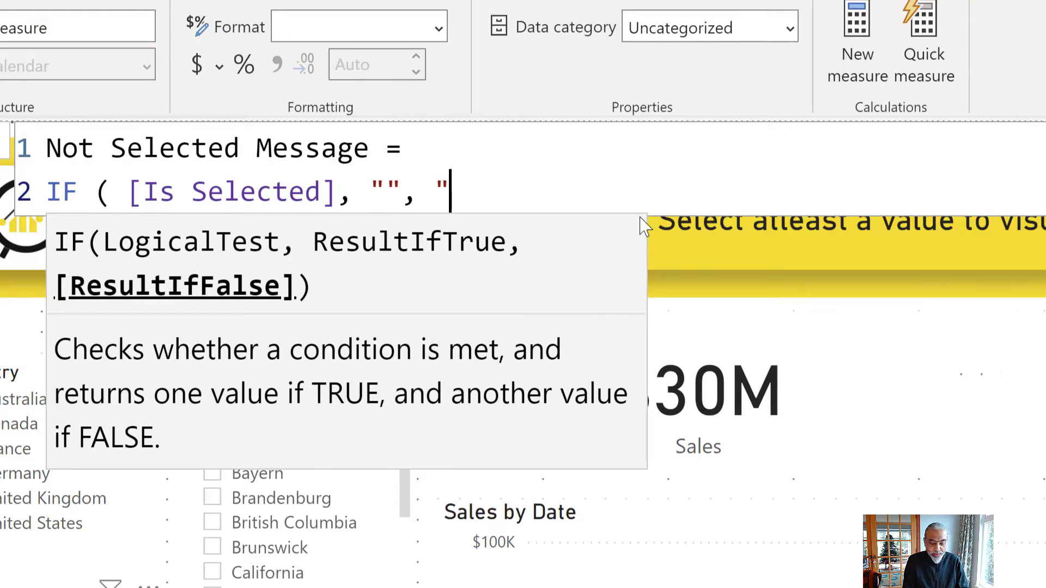
pyautogui.write('SELECT')
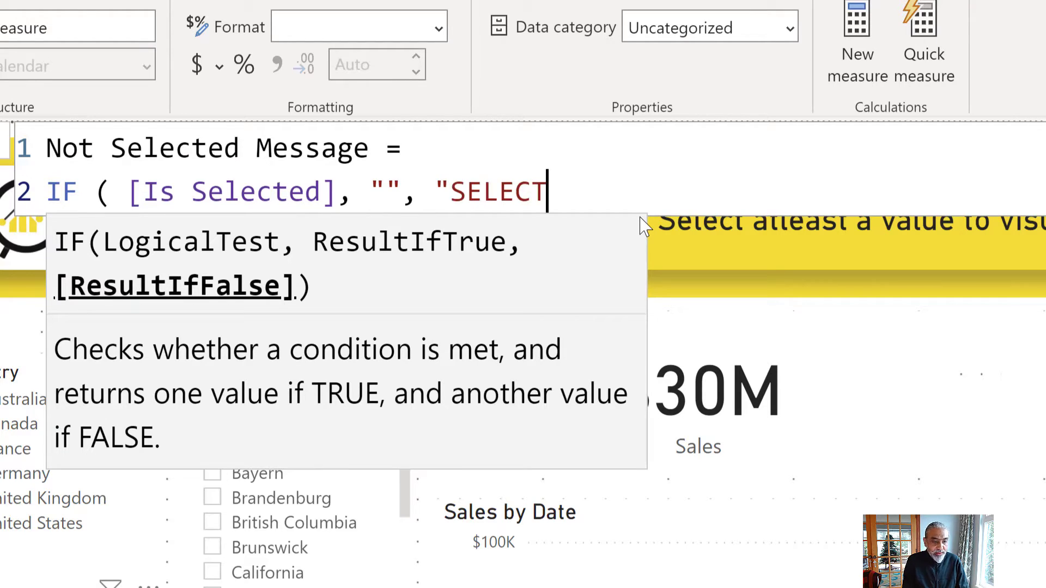
pyautogui.write(' zv')
pyautogui.press('BackSpace')
pyautogui.press('BackSpace')
pyautogui.write('V')
pyautogui.press('BackSpace')
pyautogui.press('BackSpace')
pyautogui.press('BackSpace')
pyautogui.press('BackSpace')
pyautogui.press('BackSpace')
pyautogui.press('BackSpace')
pyautogui.press('BackSpace')
pyautogui.press('BackSpace')
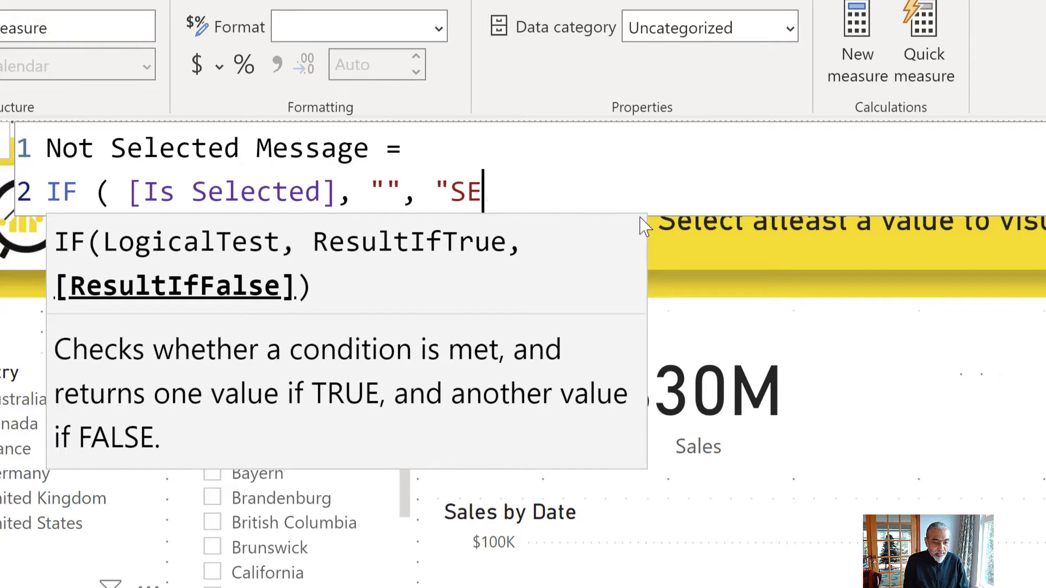
# Enter "MUST SELECT A VALUE TO SHOW THE VISUALS" as the false result, close the IF and commit the measure.
pyautogui.write('MUST SELECT A ')
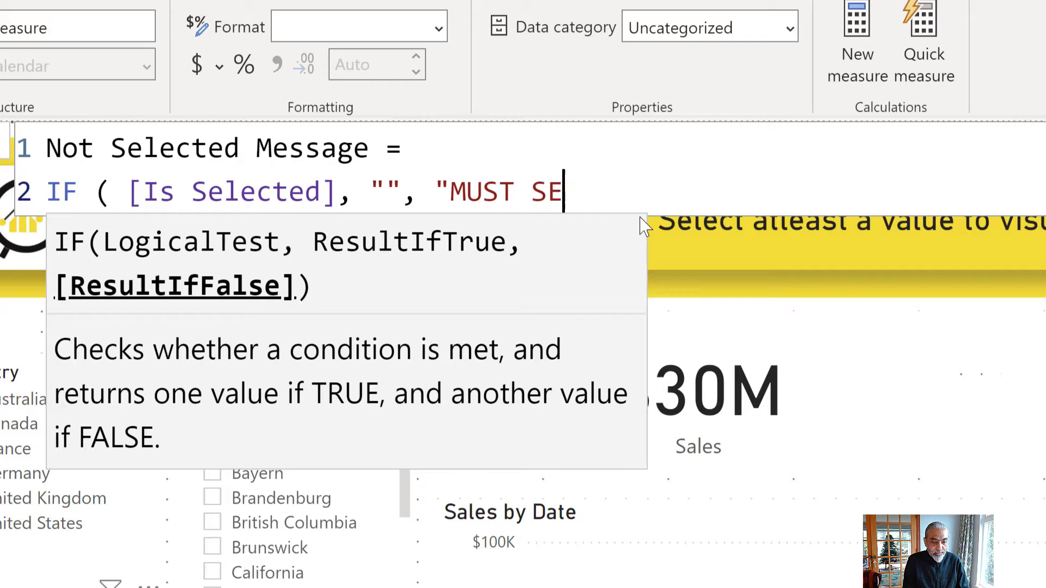
pyautogui.write('VALUE')
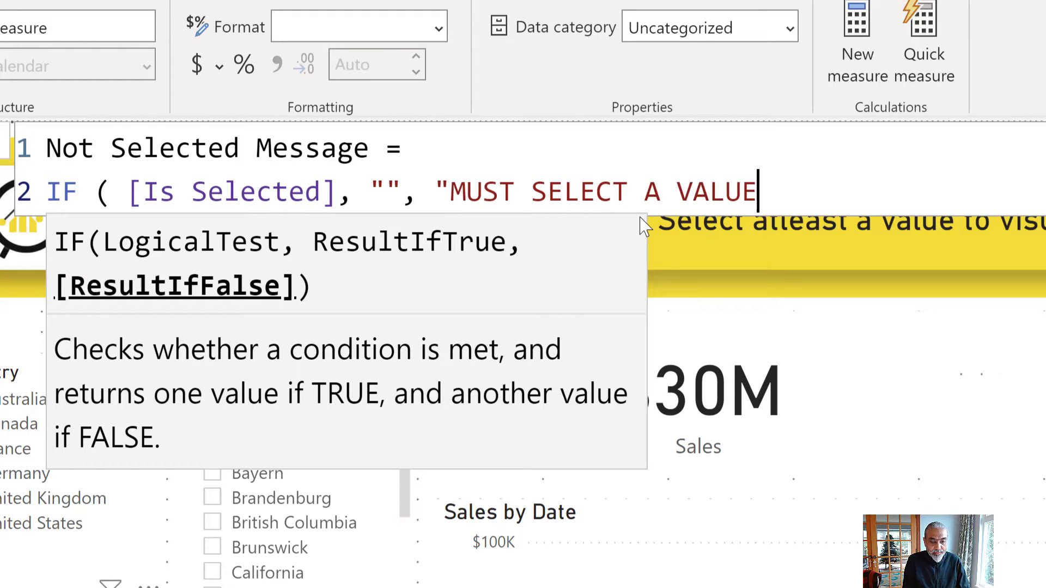
pyautogui.write(' TO SHOW THE ')
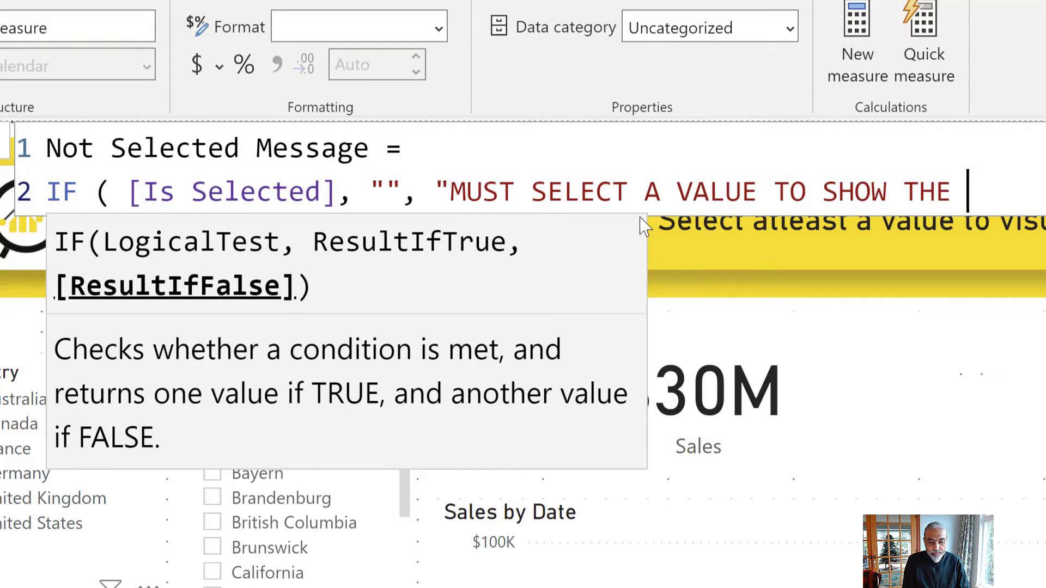
pyautogui.write('VISUA')
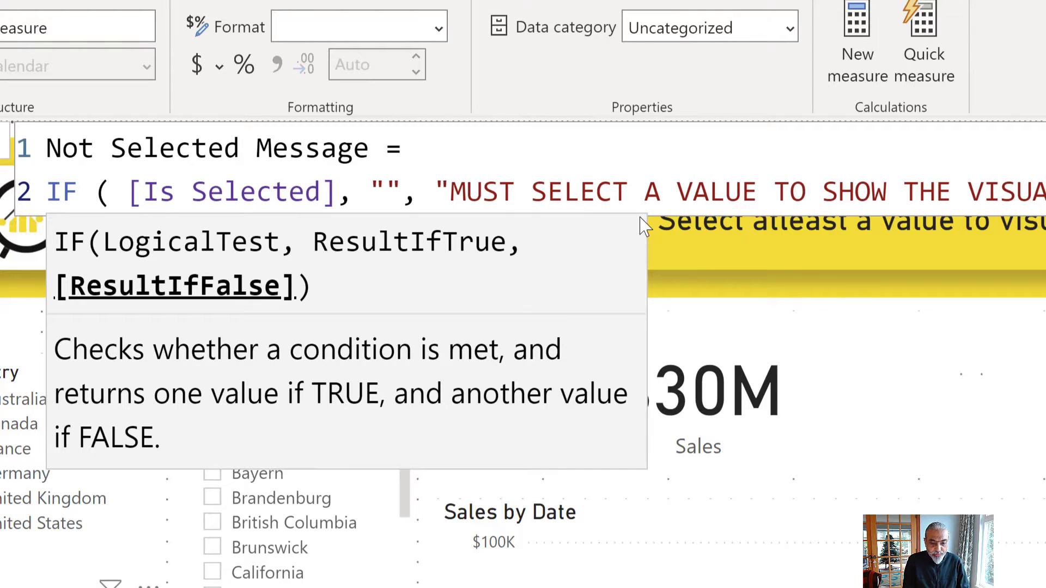
pyautogui.write(')')
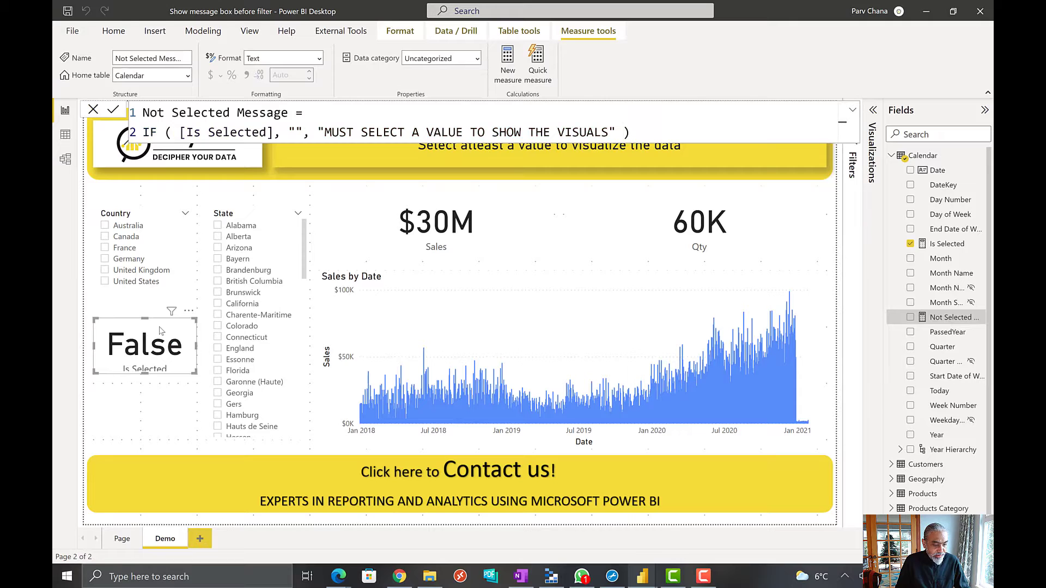
# Duplicate the Is Selected card below the original and replace the copy's field with the Not Selected Message measure.
pyautogui.click(160, 332)
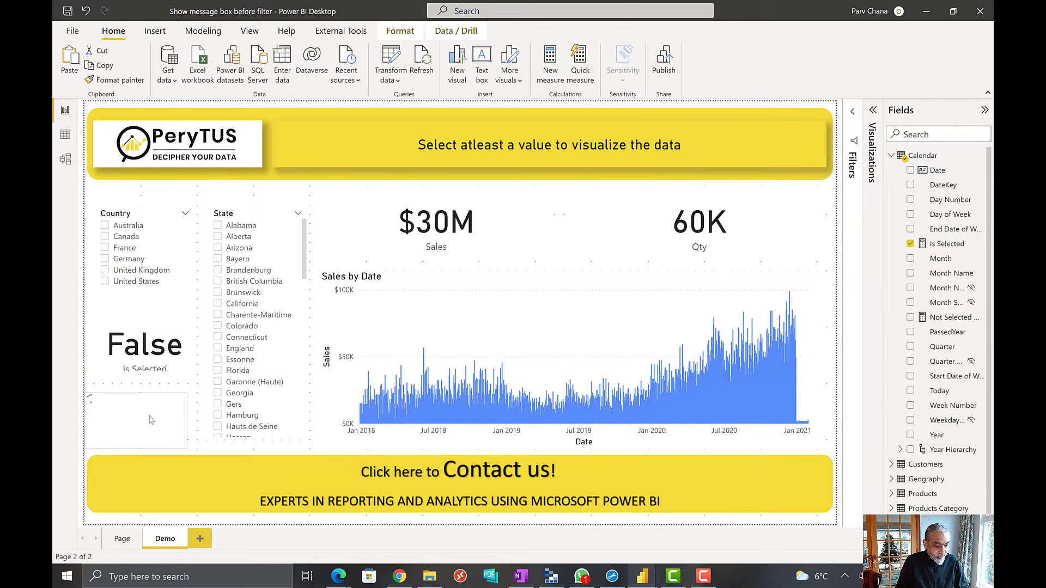
pyautogui.moveTo(163, 395); pyautogui.dragTo(183, 386)
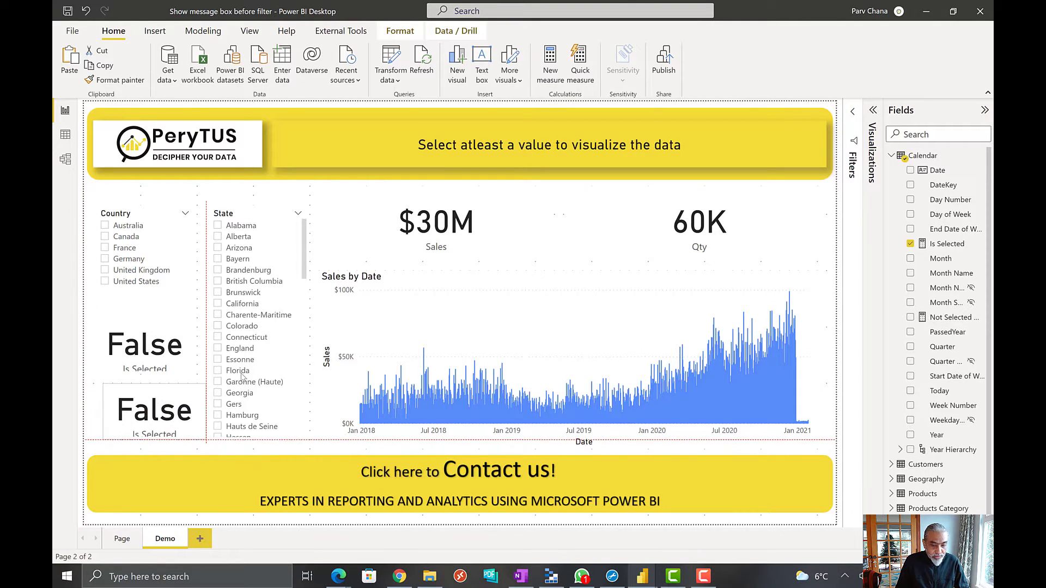
pyautogui.click(946, 321)
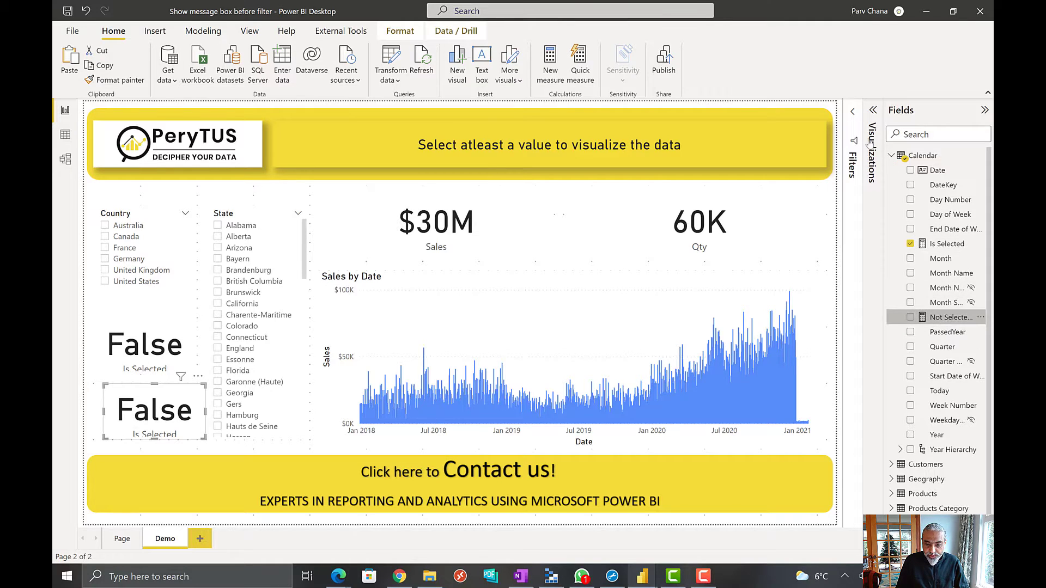
pyautogui.moveTo(952, 322); pyautogui.dragTo(825, 318)
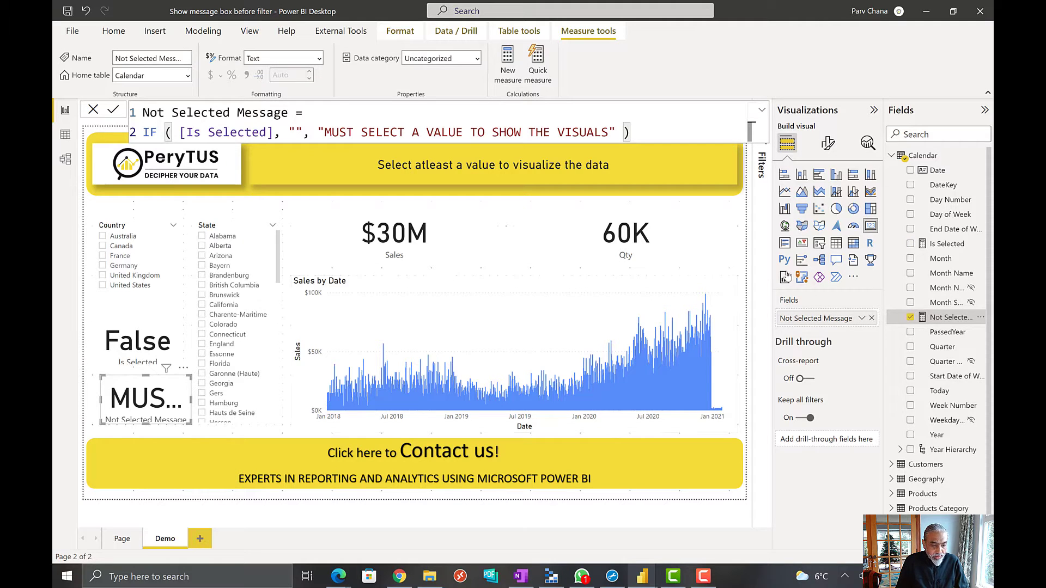
# Set the callout value font size of the Not Selected Message card to 20 pt.
pyautogui.click(828, 143)
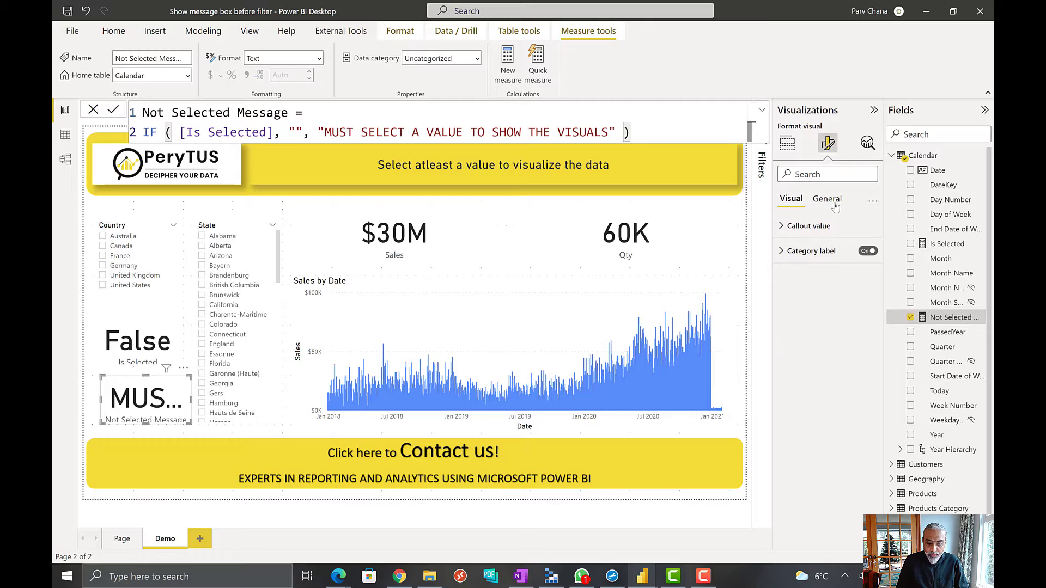
pyautogui.click(780, 230)
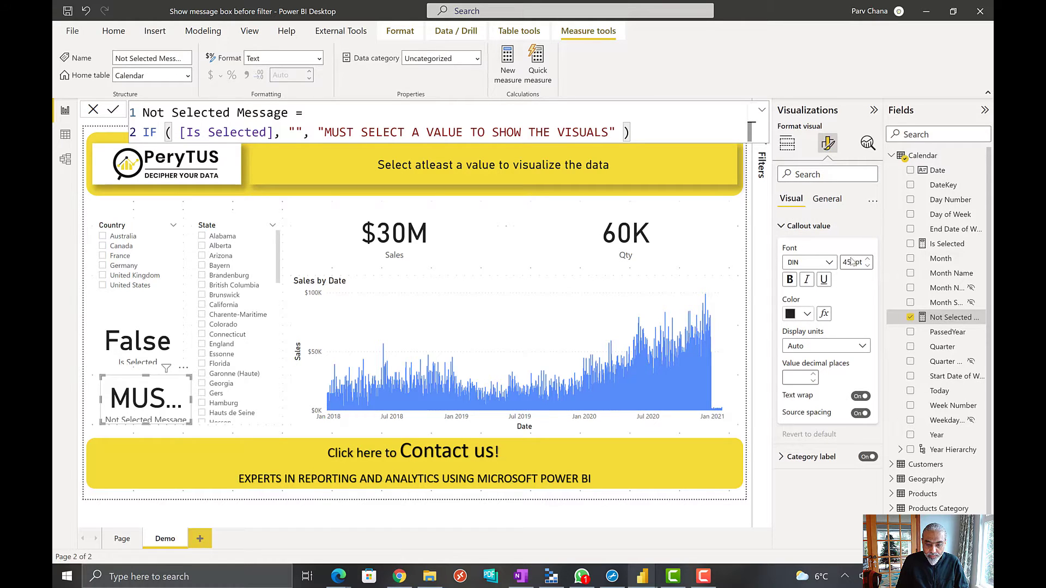
pyautogui.press('BackSpace')
pyautogui.press('BackSpace')
pyautogui.write('20')
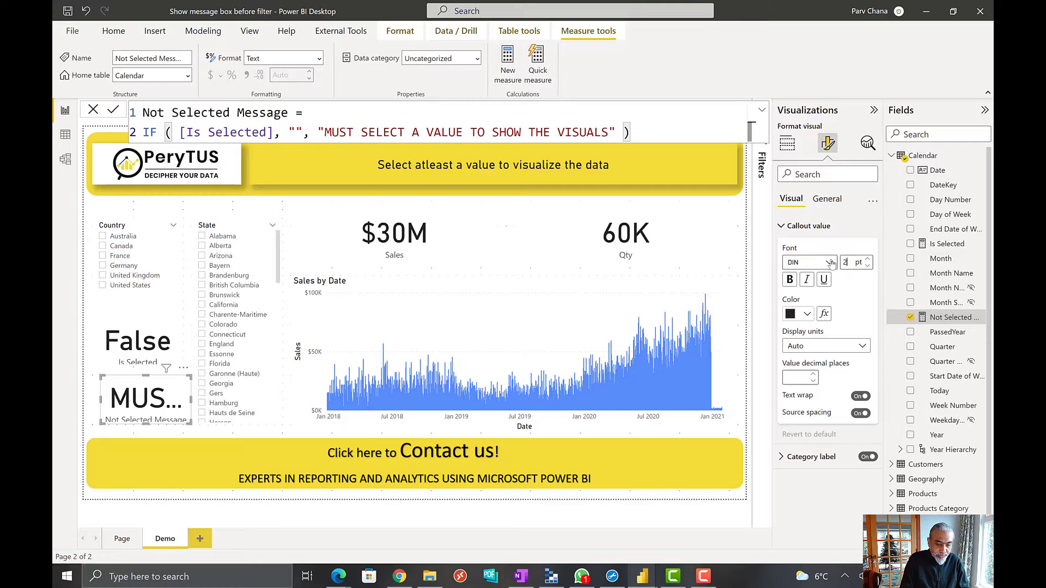
pyautogui.press('Return')
# Set the callout value font size of the Is Selected card to 20 pt.
pyautogui.click(126, 363)
pyautogui.doubleClick(848, 262)
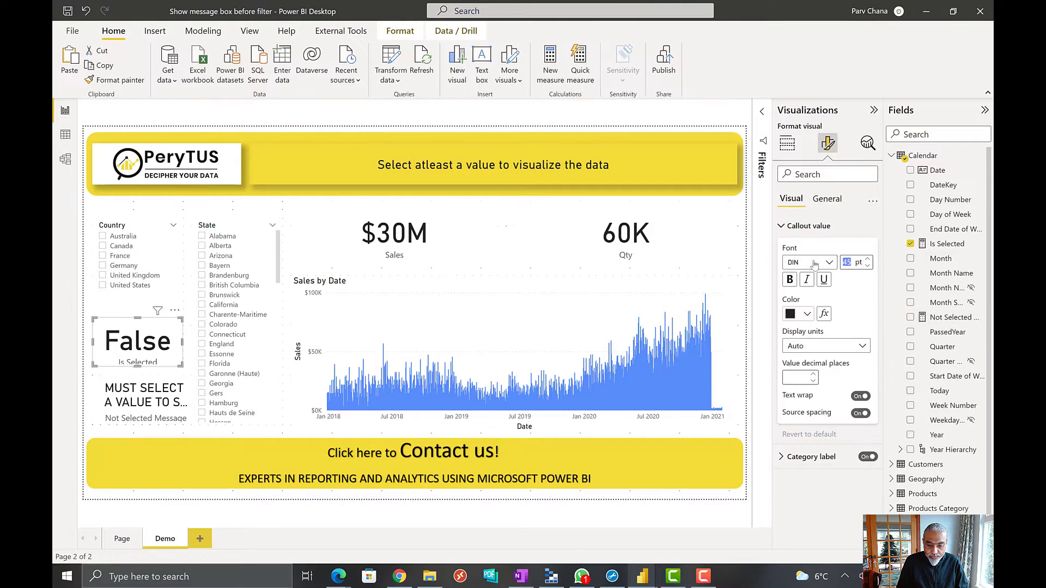
pyautogui.write('20')
pyautogui.press('Return')
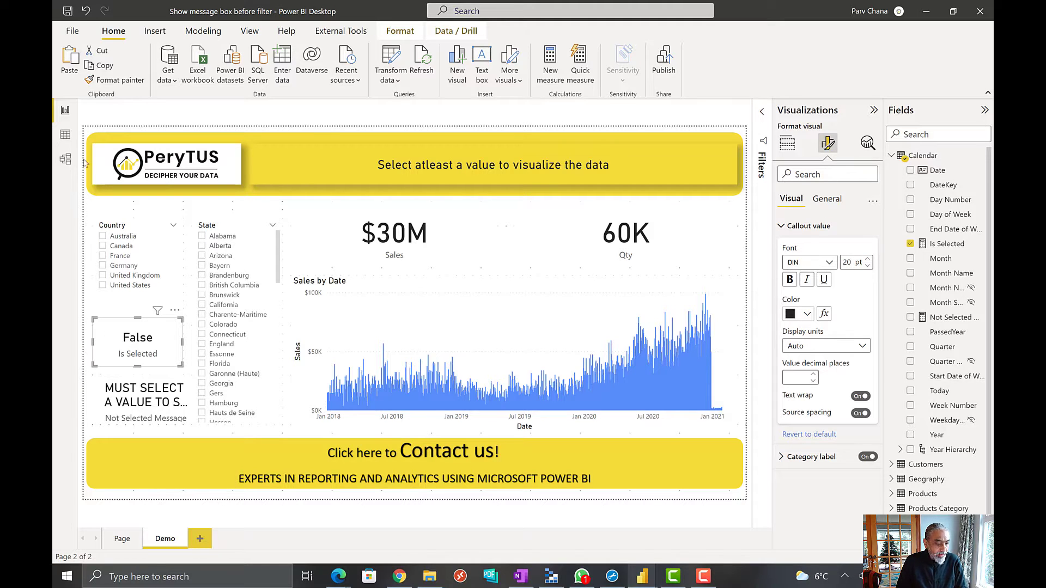
# Test both cards by selecting and clearing Australia in the Country slicer.
pyautogui.click(121, 243)
pyautogui.click(121, 236)
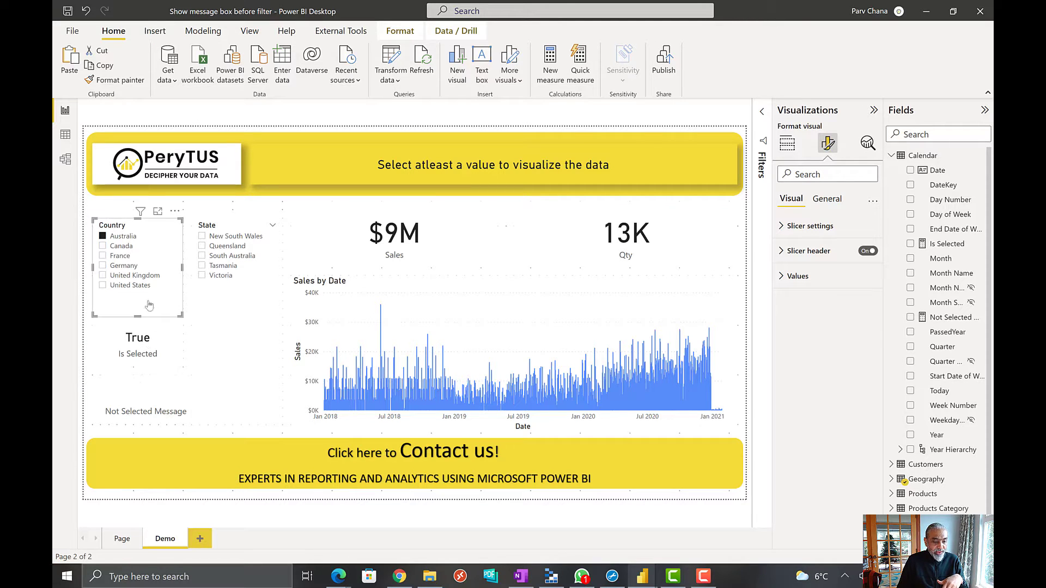
pyautogui.click(136, 238)
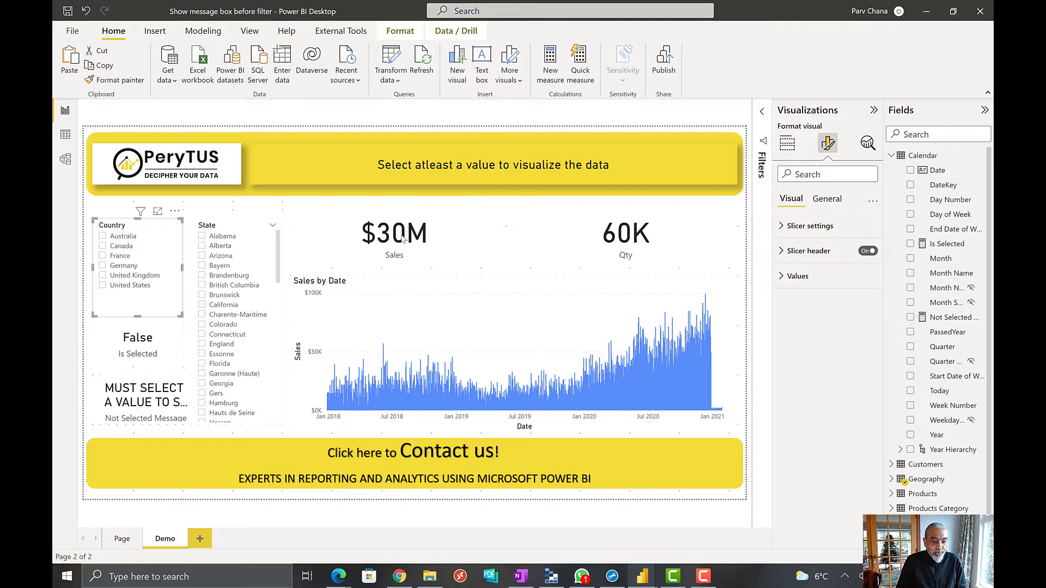
pyautogui.click(363, 254)
pyautogui.click(636, 256)
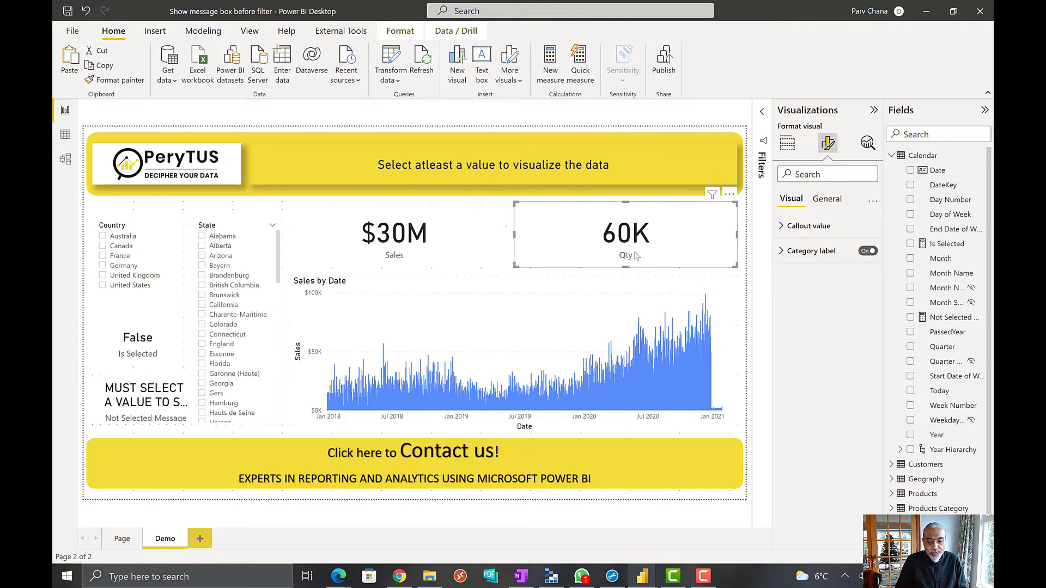
pyautogui.click(583, 304)
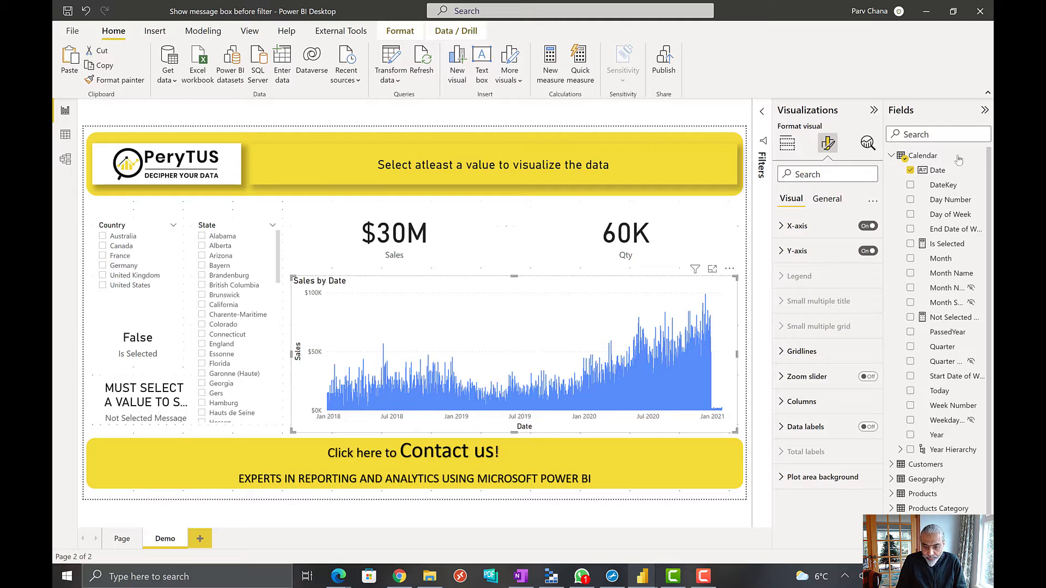
# Create a new measure in the Calendar table named Not Selected Background Color and begin a second line for its formula.
pyautogui.click(981, 156)
pyautogui.click(941, 172)
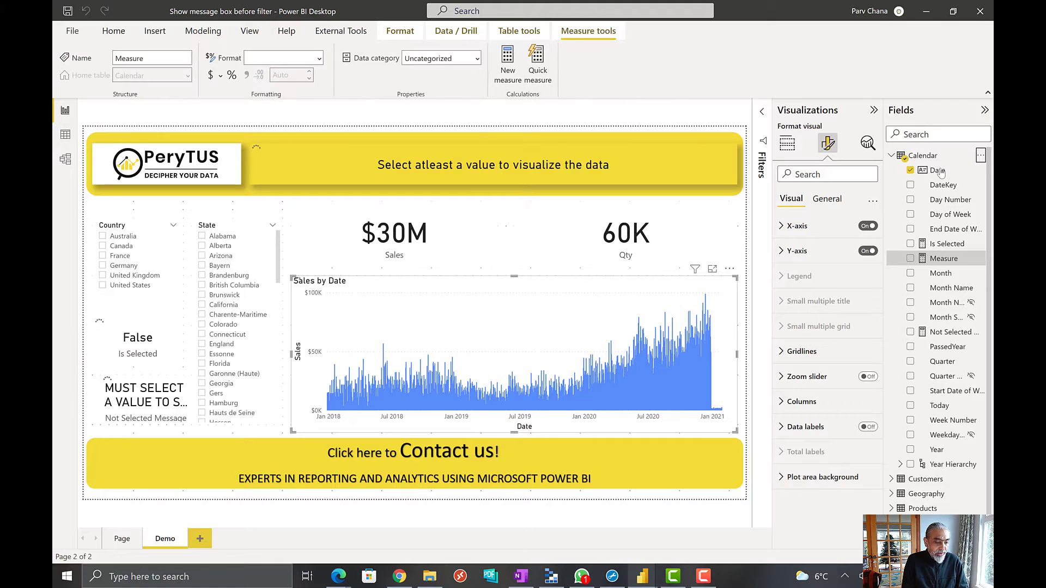
pyautogui.write('Not Sel')
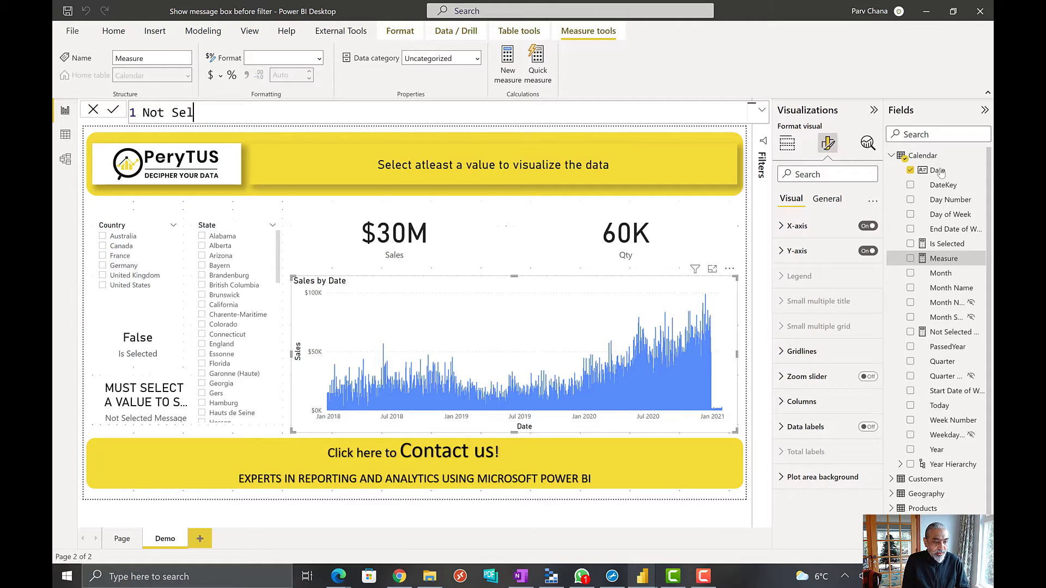
pyautogui.write('ected ')
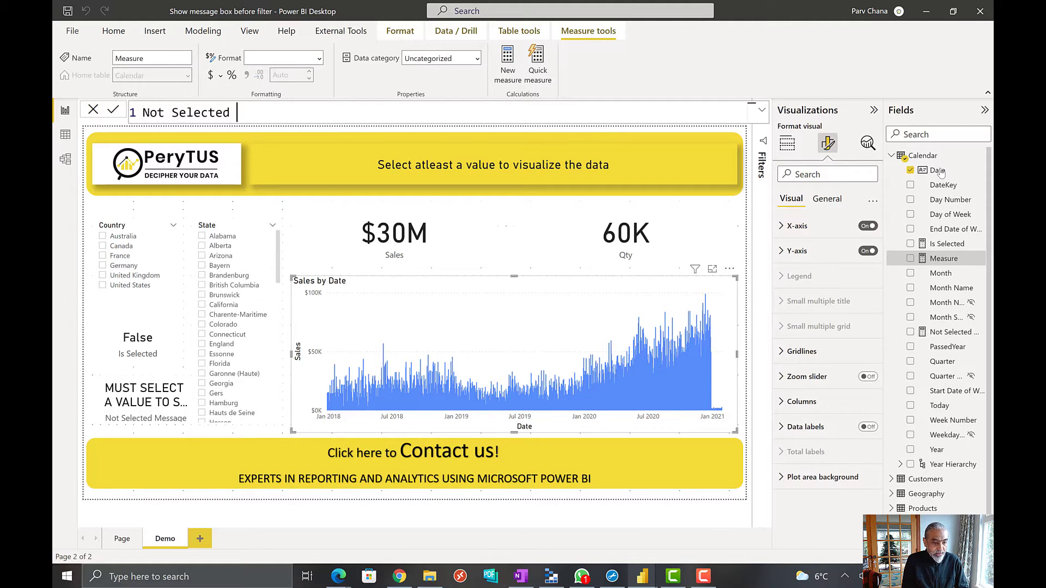
pyautogui.write('Background C')
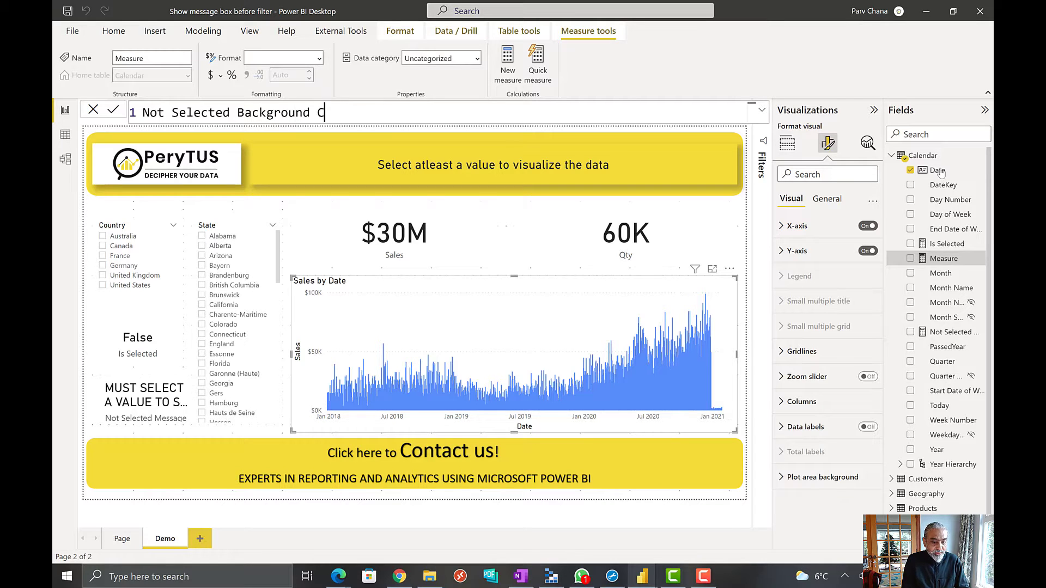
pyautogui.write('olor =')
pyautogui.hotkey('shift', 'Return')
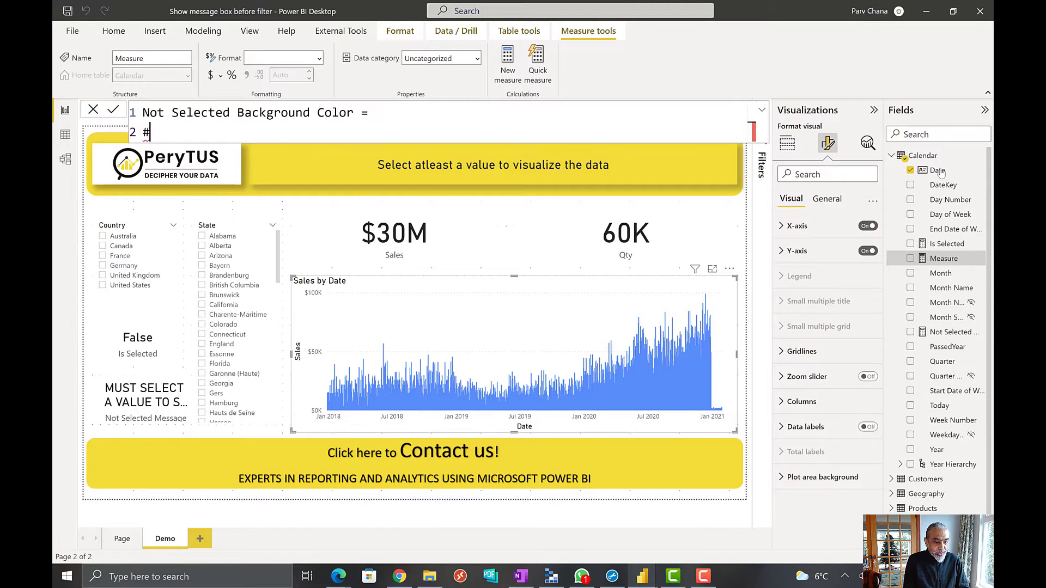
# Enter the white hex code "#FFFFFF" as the first part of the Not Selected Background Color formula.
pyautogui.write('"#FF')
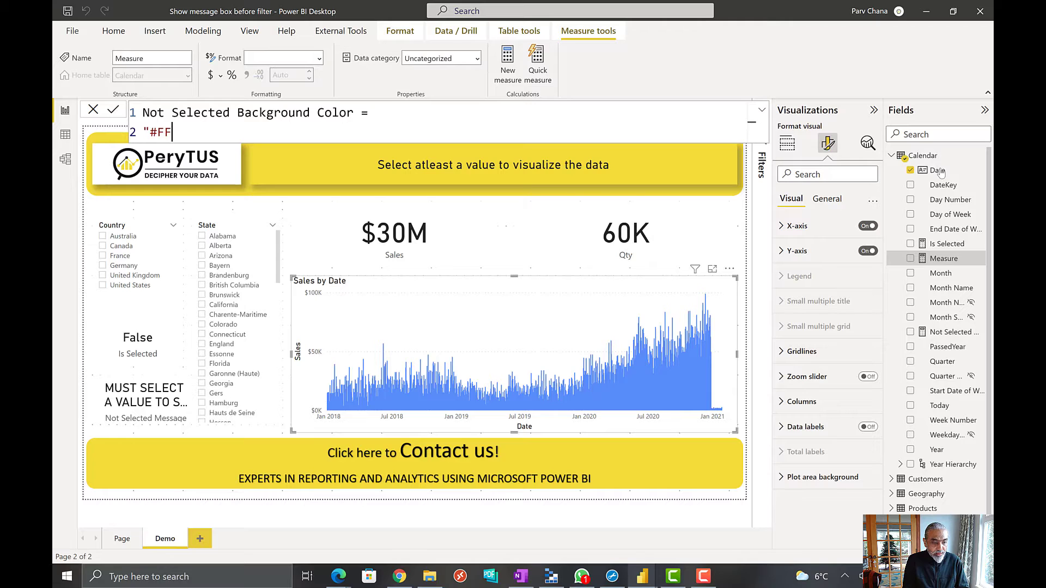
pyautogui.write('FFFF"')
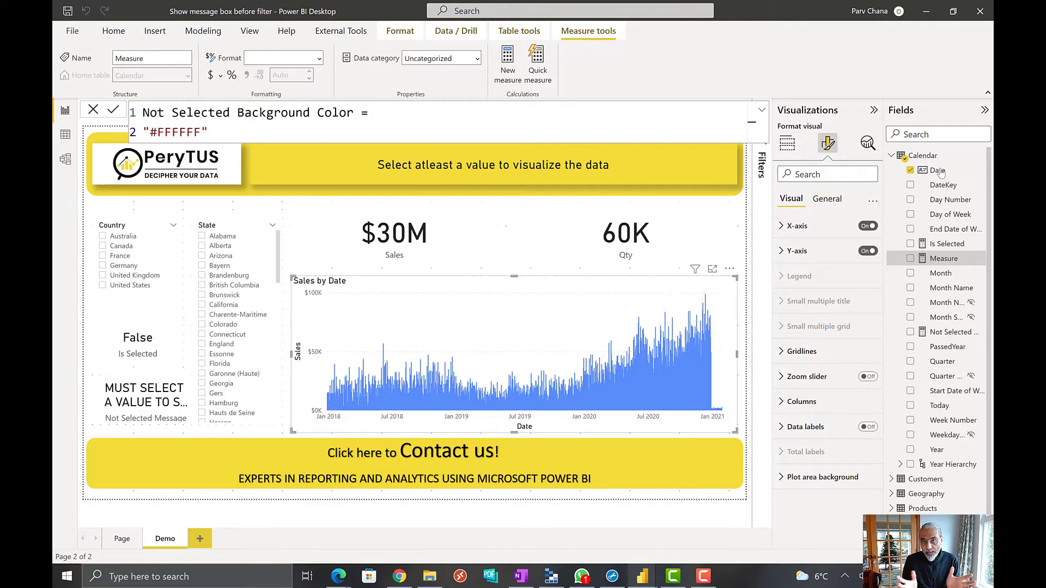
pyautogui.press('Left')
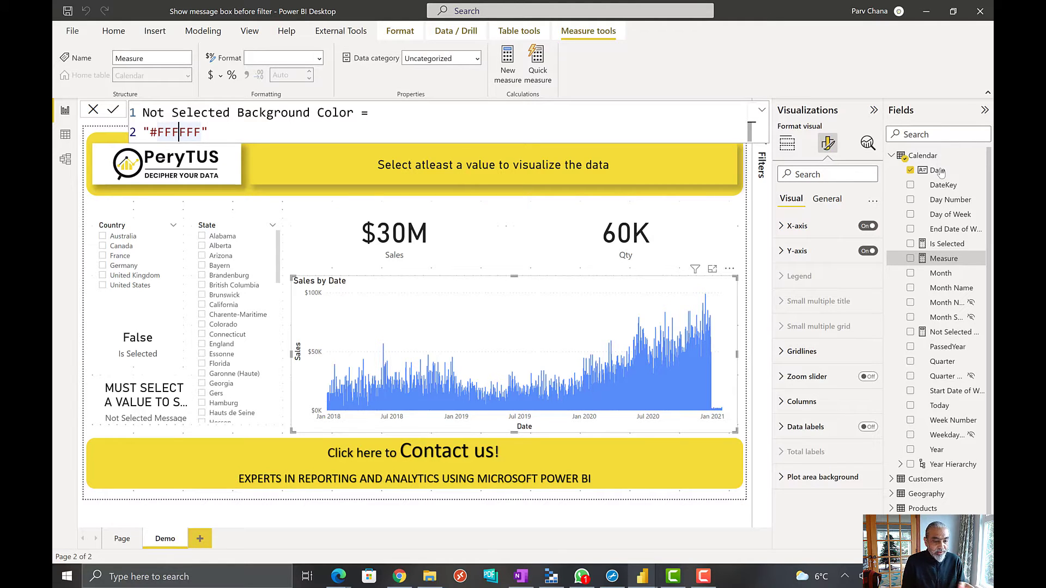
pyautogui.press('Right')
pyautogui.press('Right')
pyautogui.press('Right')
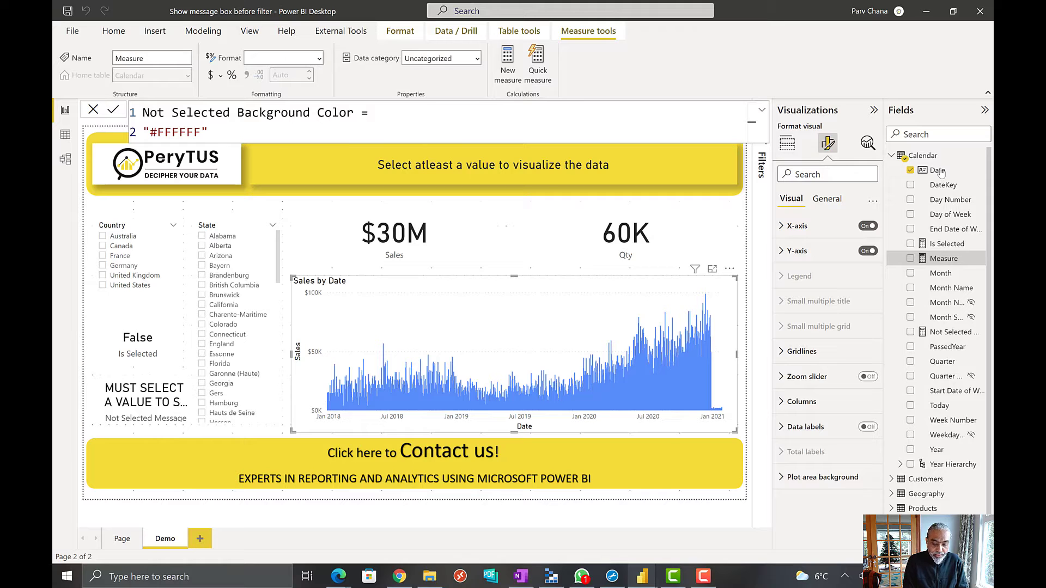
# Append & IF ( [Is Selected], "00" ) to the Not Selected Background Color formula and commit the measure.
pyautogui.write('& IF ( [I')
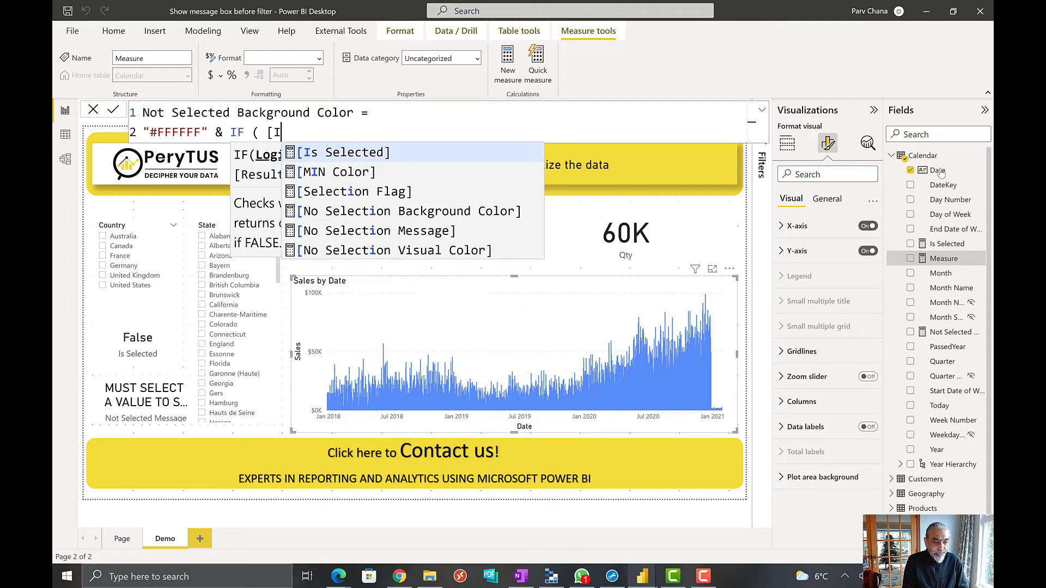
pyautogui.press('Tab')
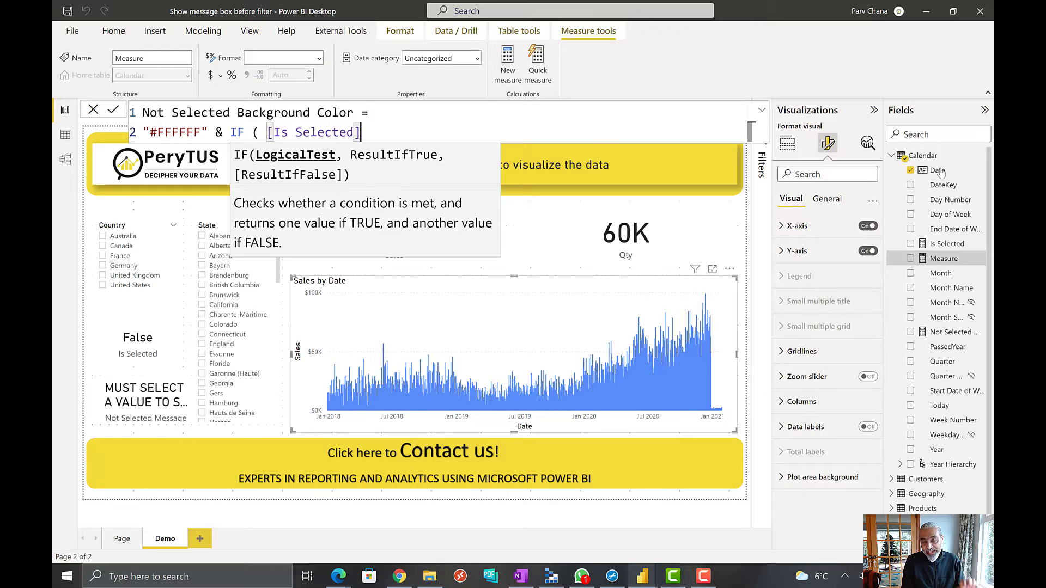
pyautogui.write(',')
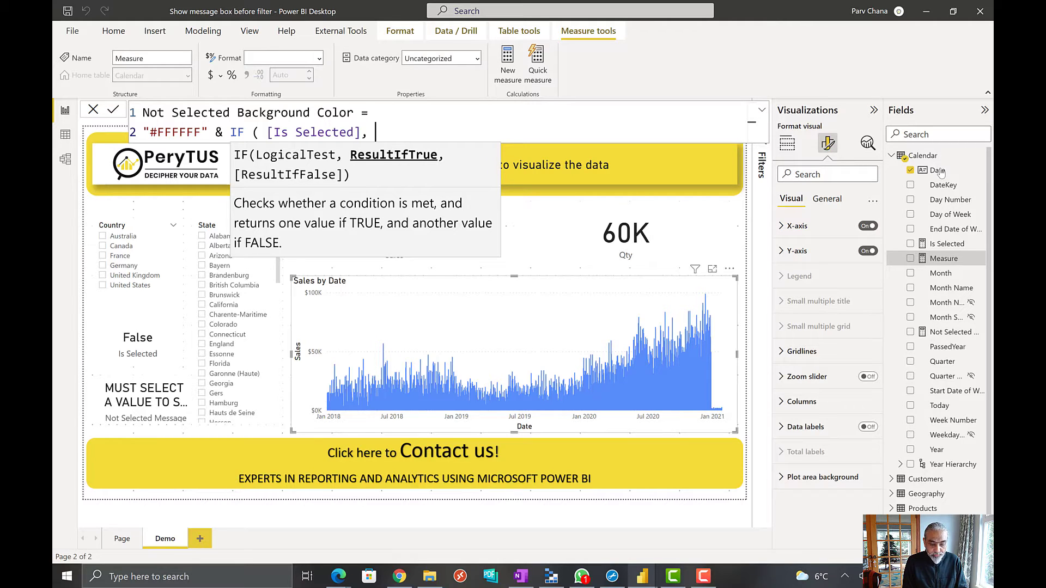
pyautogui.write('"00" )')
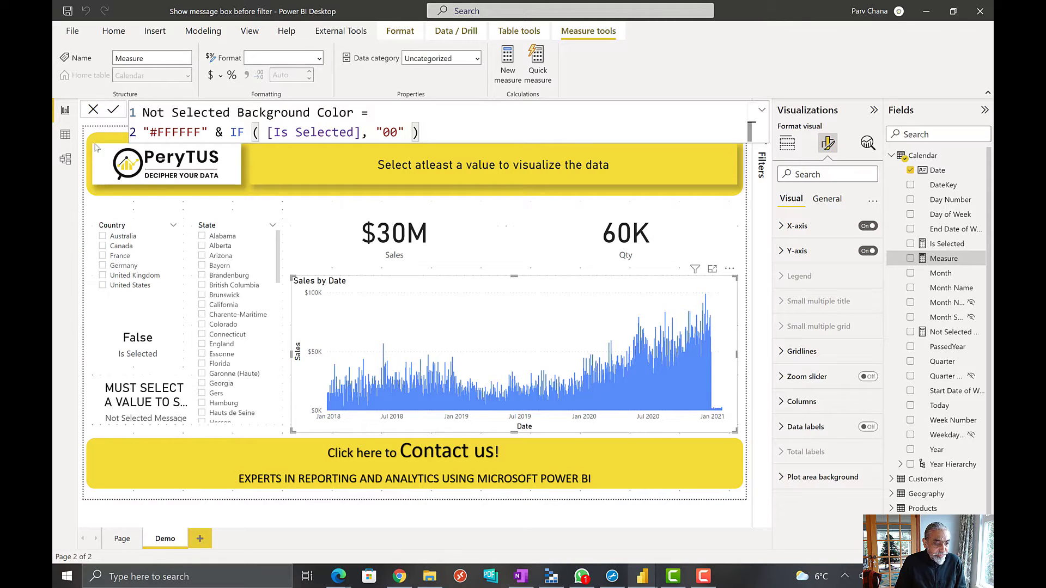
pyautogui.click(111, 111)
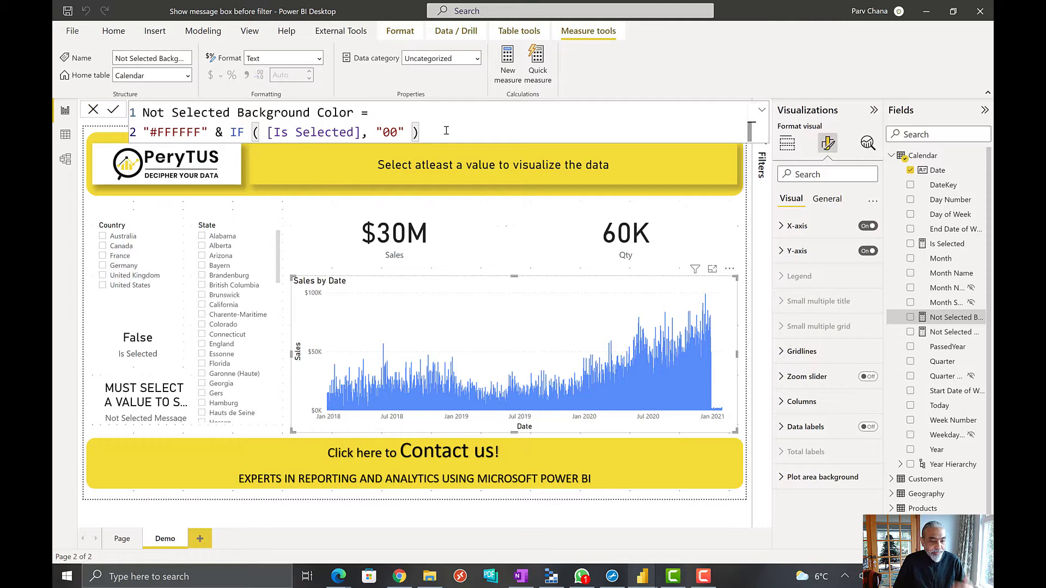
# Add a new card visual to the Demo page and fill it with the Not Selected Message measure.
pyautogui.click(338, 227)
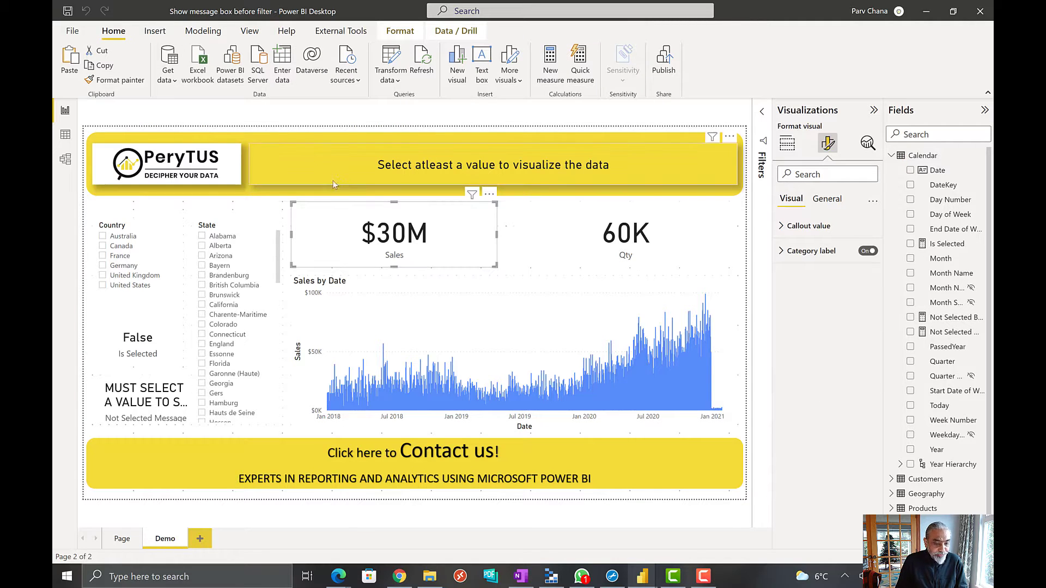
pyautogui.click(787, 144)
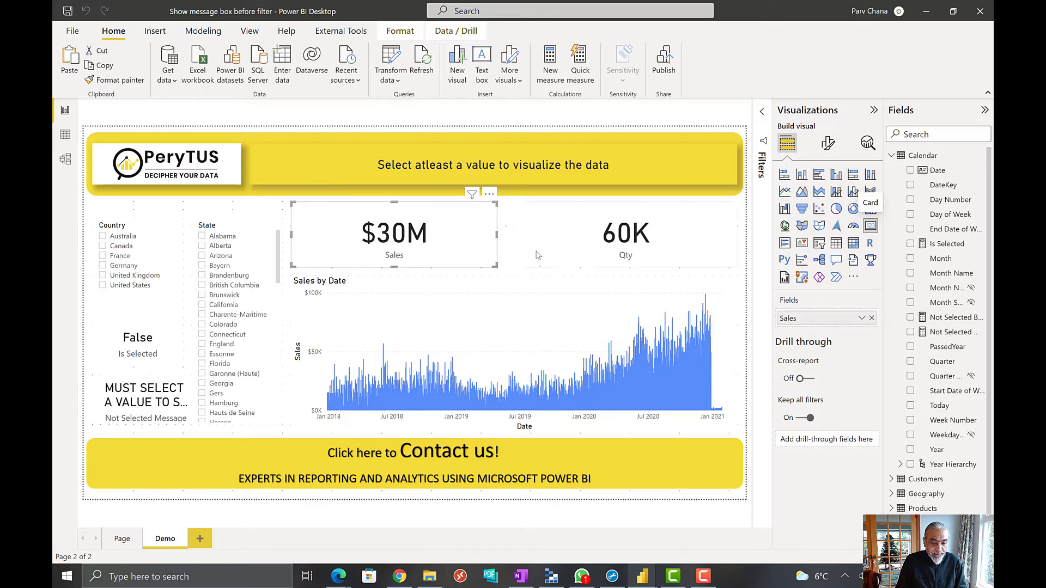
pyautogui.click(757, 261)
pyautogui.moveTo(867, 234); pyautogui.dragTo(526, 284)
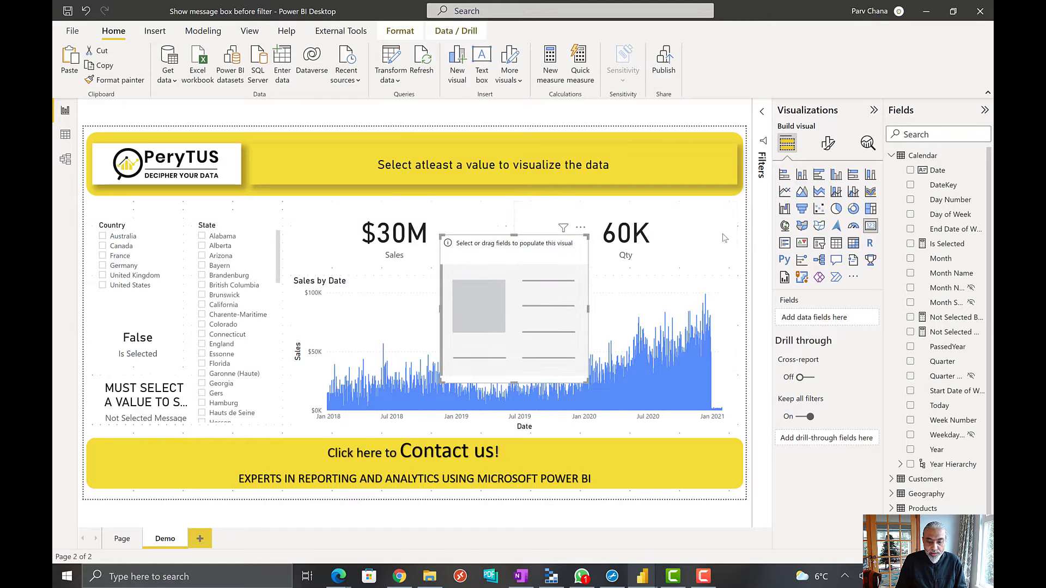
pyautogui.moveTo(952, 324); pyautogui.dragTo(828, 322)
pyautogui.moveTo(947, 336); pyautogui.dragTo(822, 319)
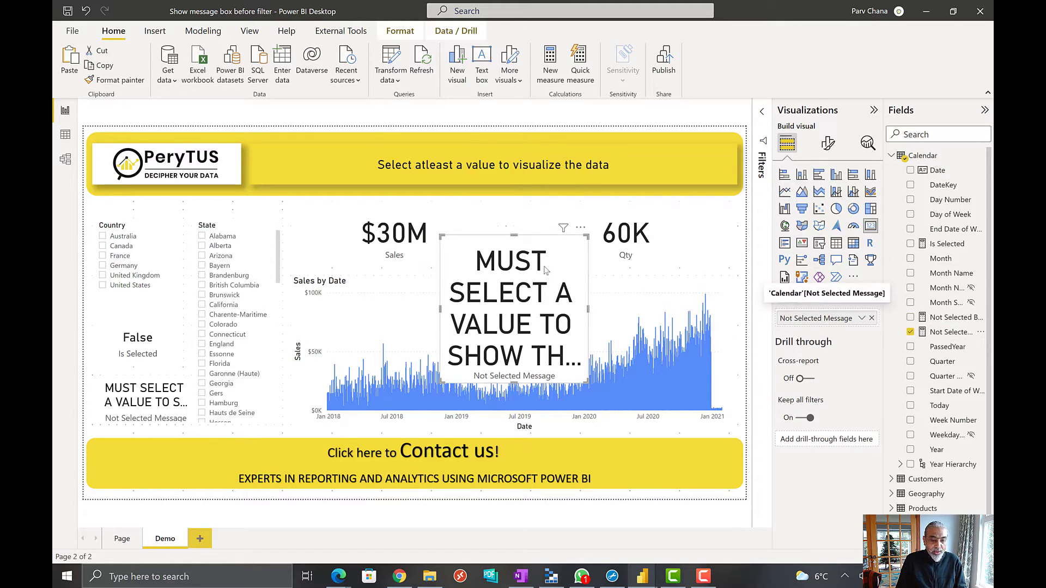
# Shift the new message card slightly over the Sales card and chart, and turn off its category label.
pyautogui.moveTo(547, 271)
pyautogui.mouseDown()
pyautogui.moveTo(472, 254)
pyautogui.moveTo(545, 287)
pyautogui.mouseUp()
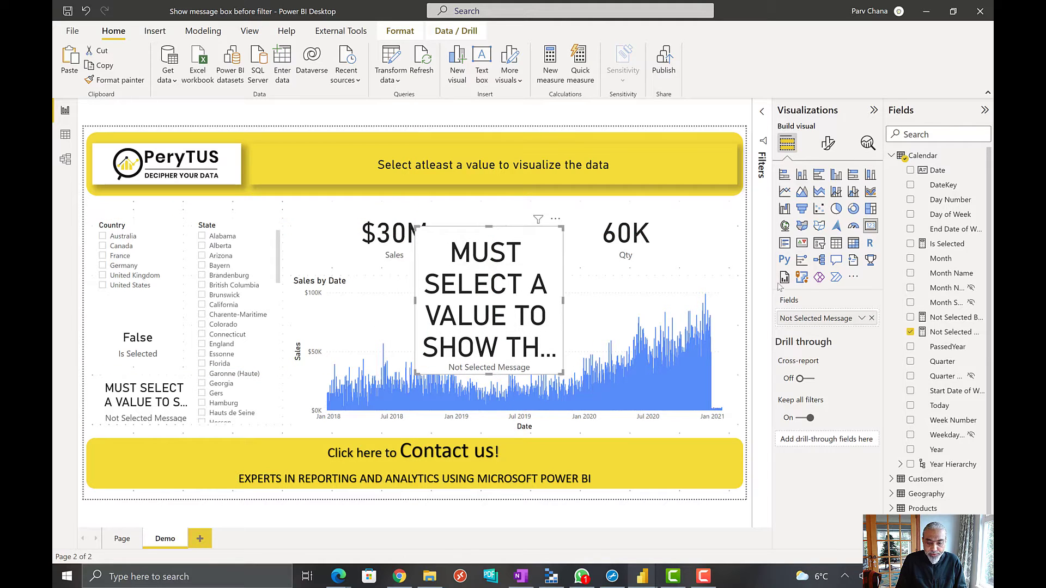
pyautogui.click(828, 145)
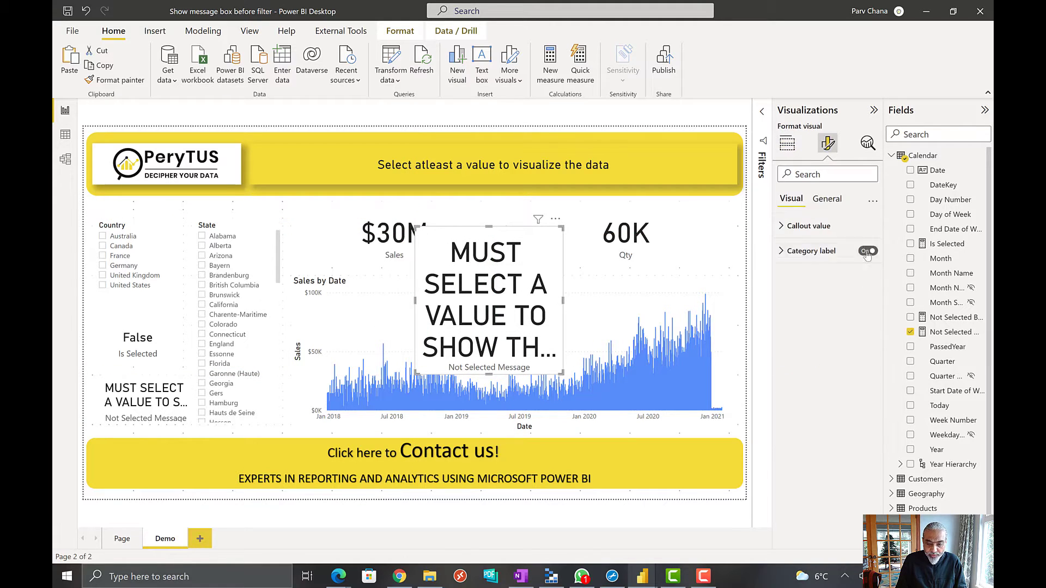
pyautogui.click(868, 251)
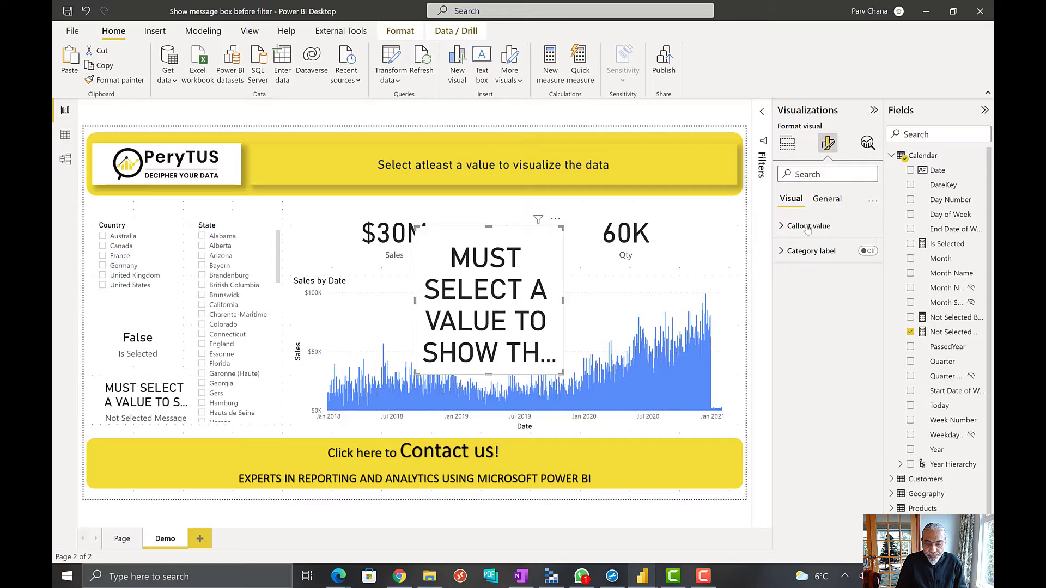
# Base the message card's background color on the field value of the Not Selected Background Color measure in the Calendar table.
pyautogui.click(824, 201)
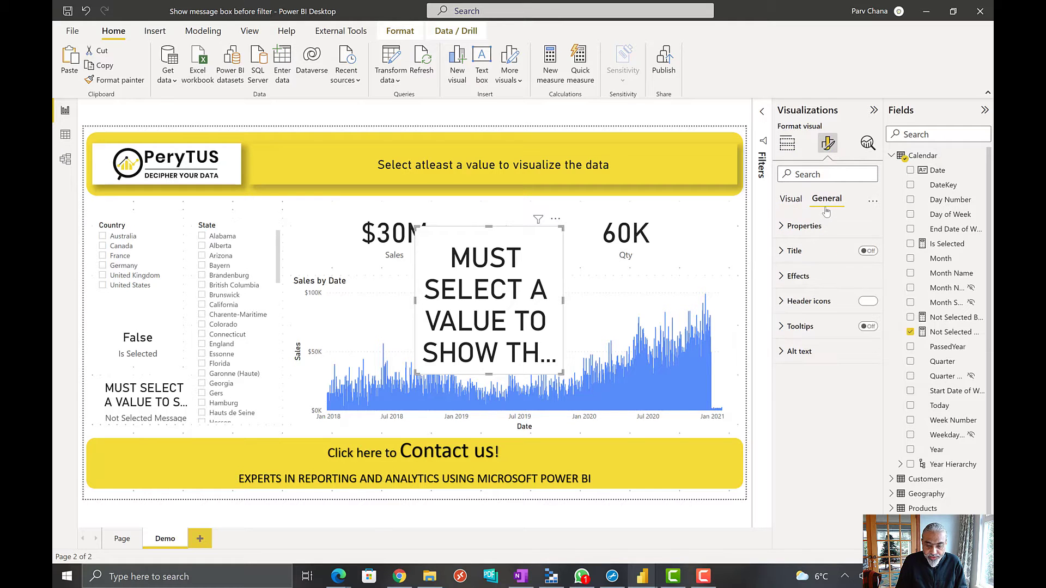
pyautogui.click(783, 277)
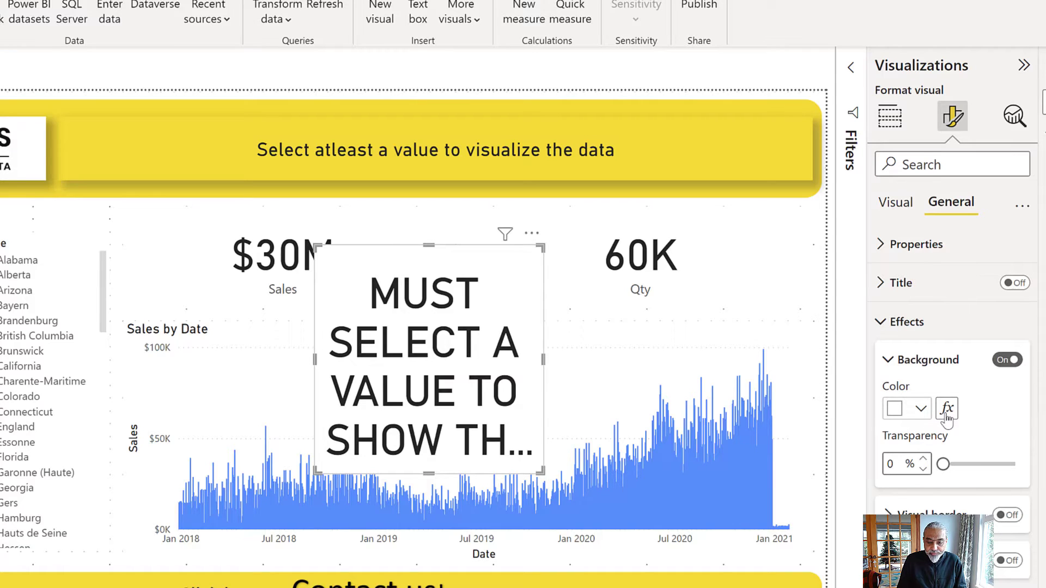
pyautogui.click(947, 415)
pyautogui.click(184, 121)
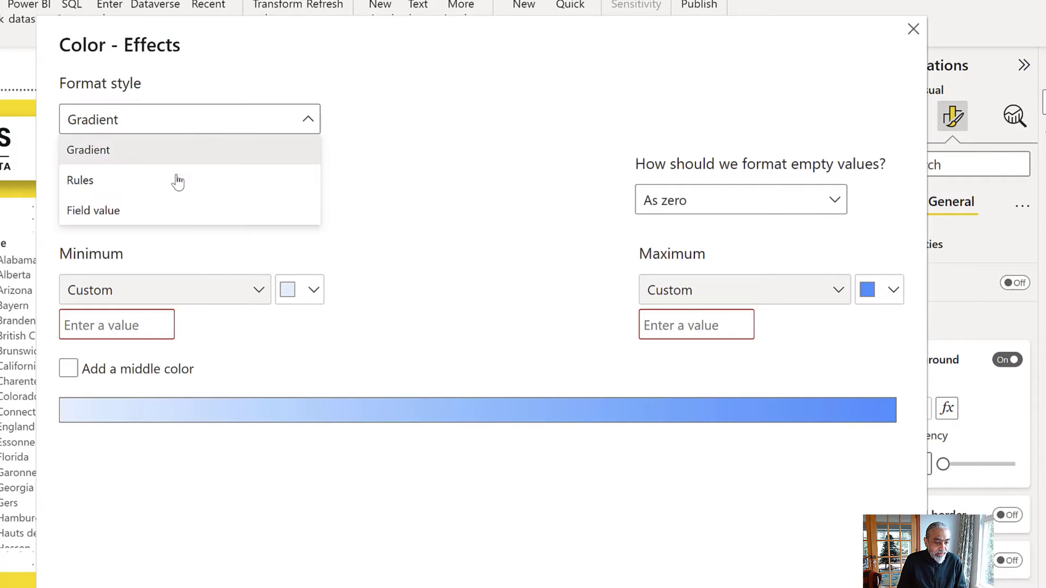
pyautogui.click(167, 211)
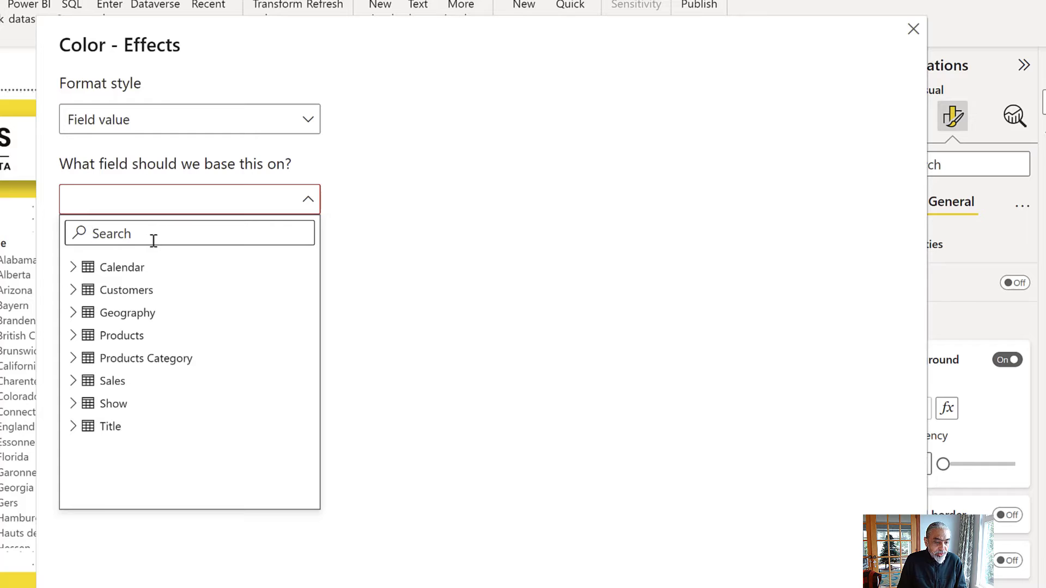
pyautogui.write('backgro')
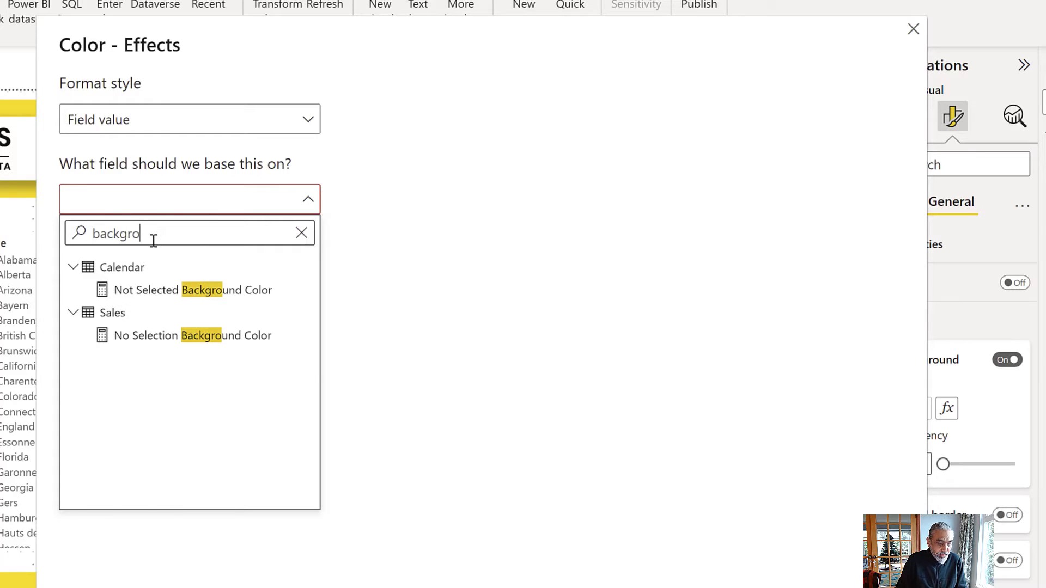
pyautogui.click(174, 292)
pyautogui.press('Return')
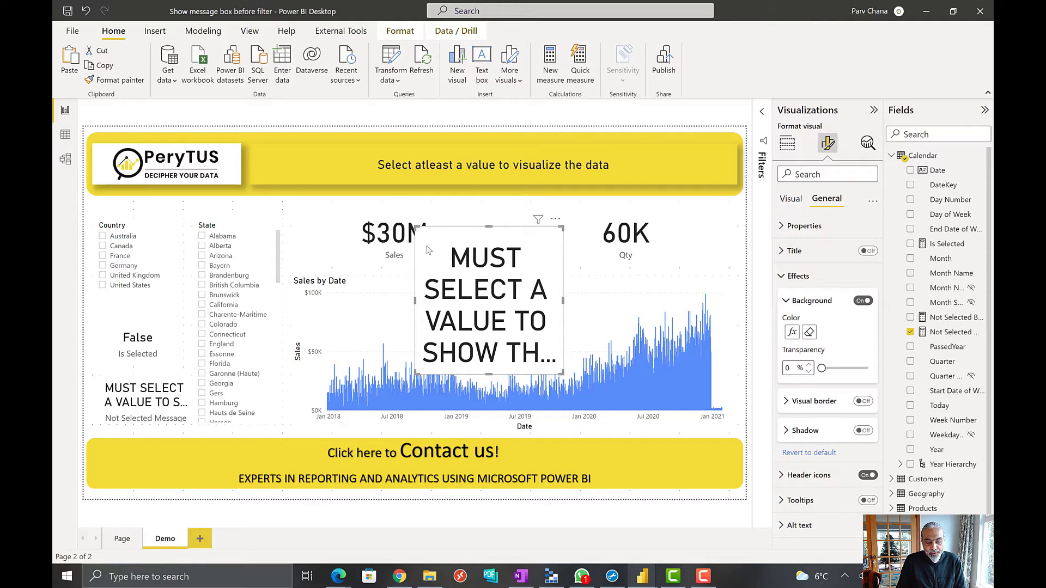
# Test the message card's conditional background by selecting and clearing Australia in the Country slicer.
pyautogui.click(127, 238)
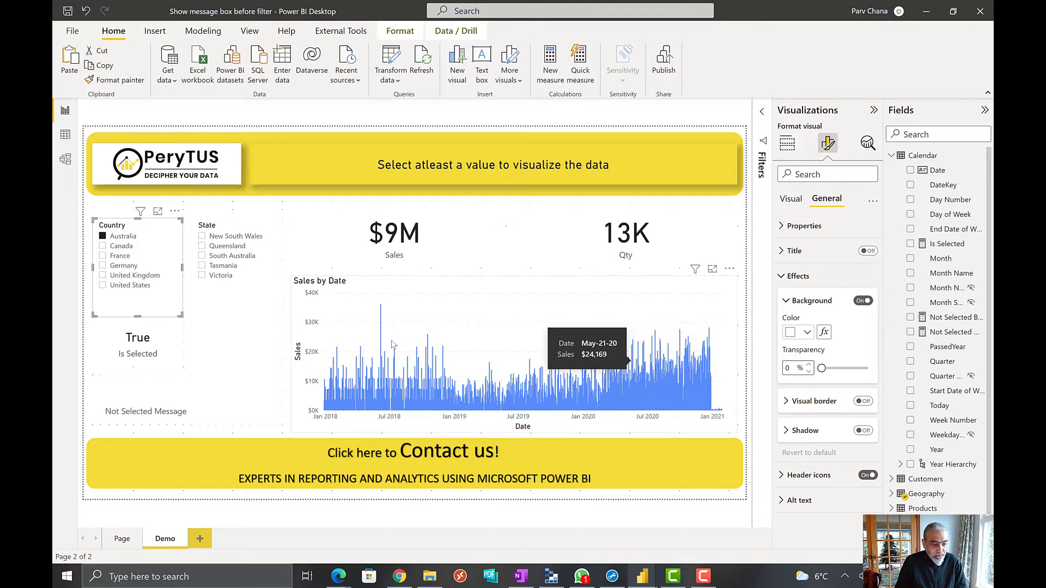
pyautogui.click(129, 238)
# Align the message card with the Sales card's upper-left corner and enlarge it to cover the Sales card, Qty card and Sales by Date chart.
pyautogui.click(476, 302)
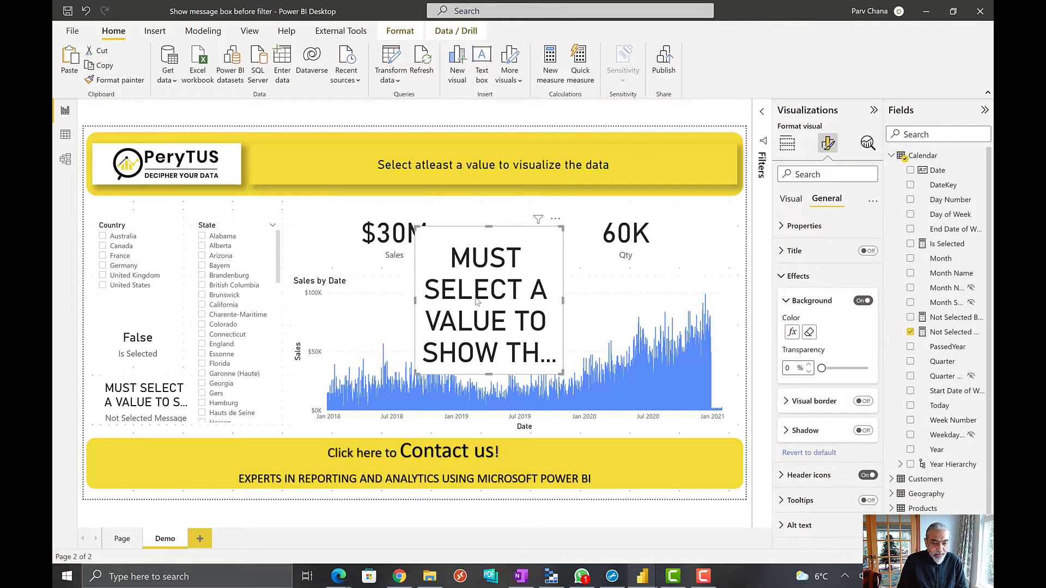
pyautogui.moveTo(428, 290); pyautogui.dragTo(269, 249)
pyautogui.moveTo(341, 263); pyautogui.dragTo(359, 270)
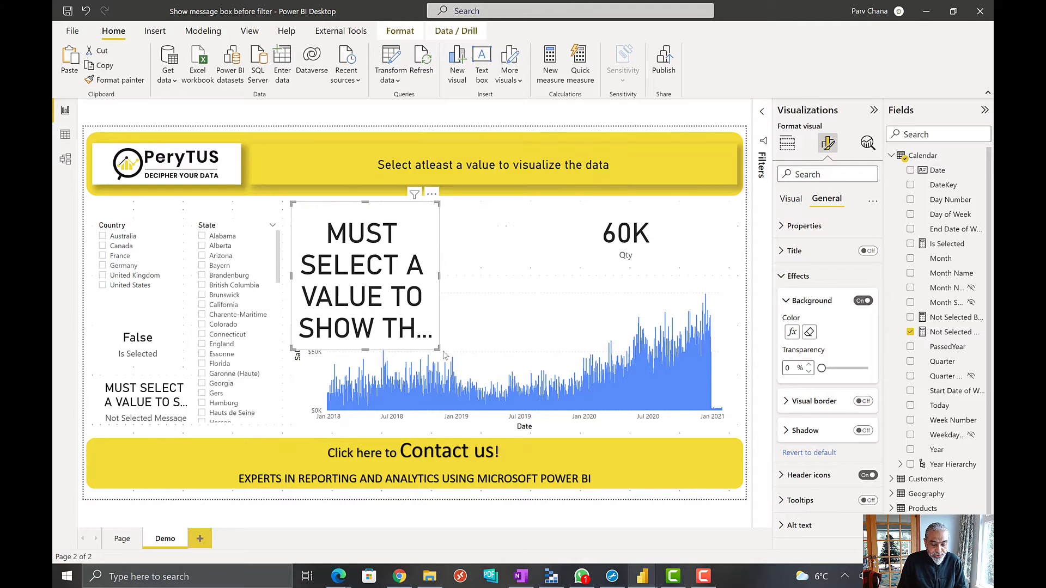
pyautogui.moveTo(700, 344); pyautogui.dragTo(706, 394)
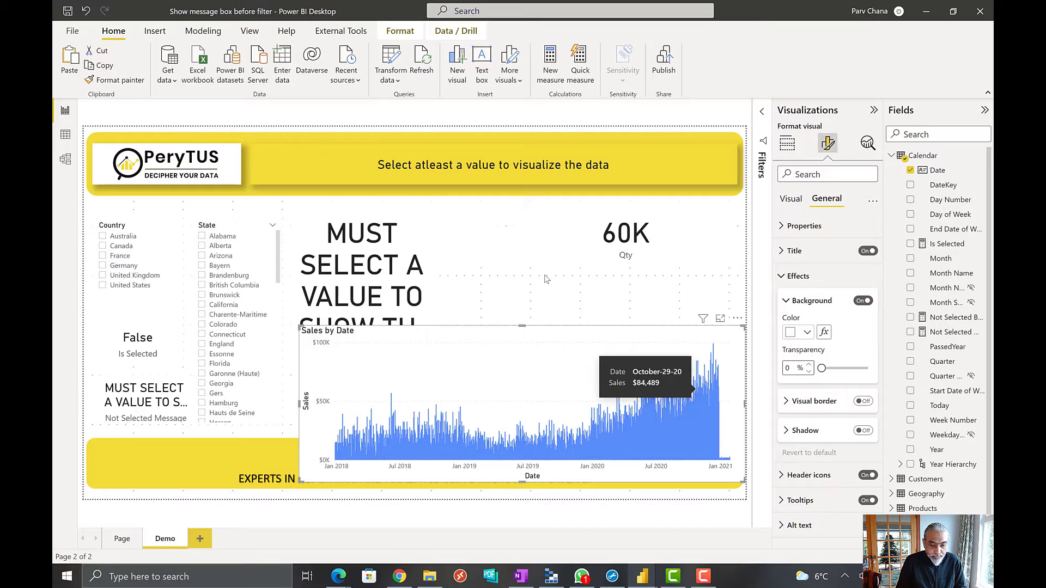
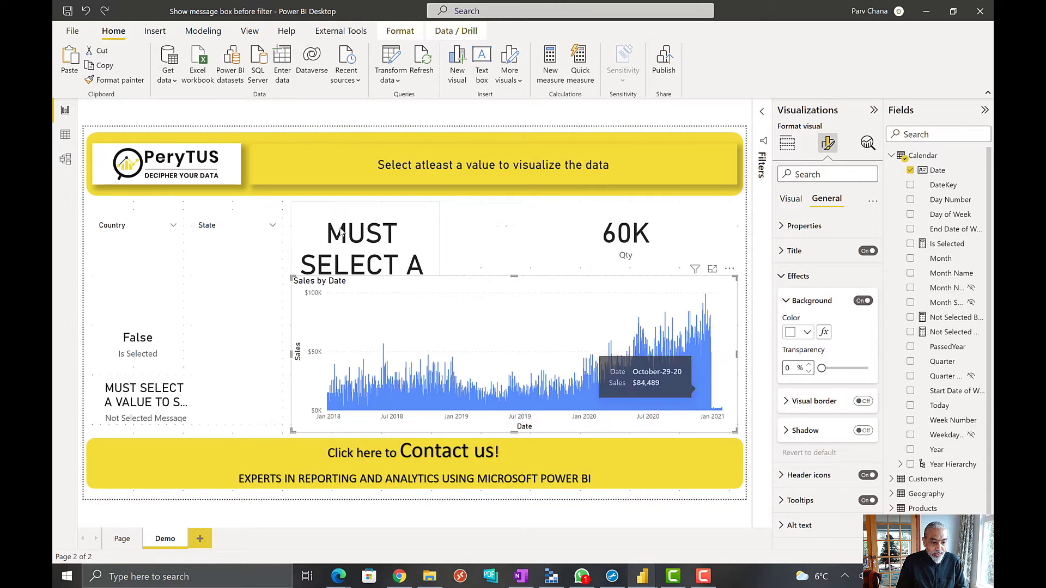
pyautogui.click(349, 251)
pyautogui.moveTo(436, 350); pyautogui.dragTo(655, 391)
pyautogui.moveTo(718, 431); pyautogui.dragTo(740, 431)
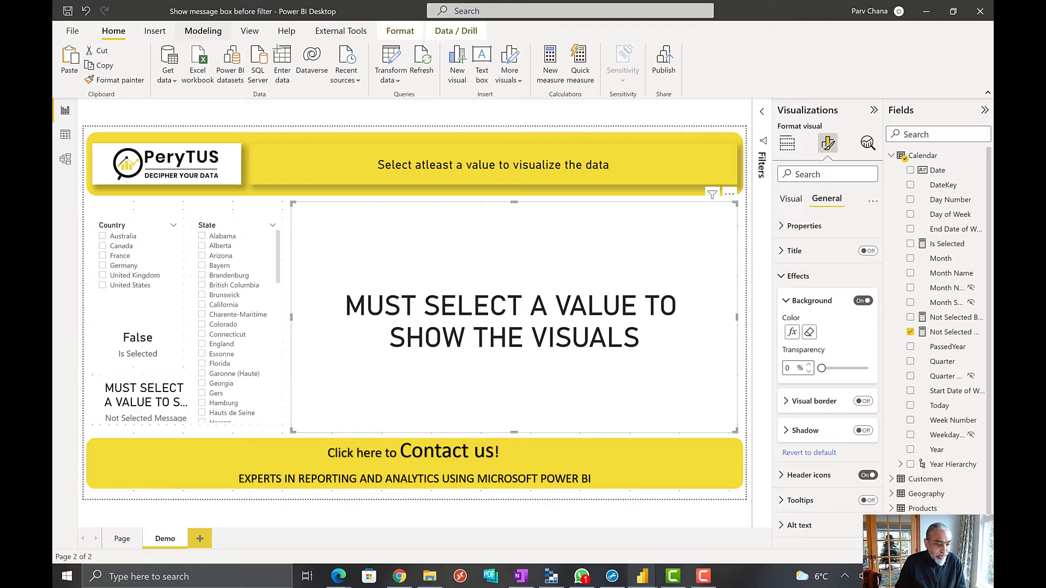
# Select Australia in the Country slicer and send the large message card to the bottom of the page's layer order.
pyautogui.click(122, 238)
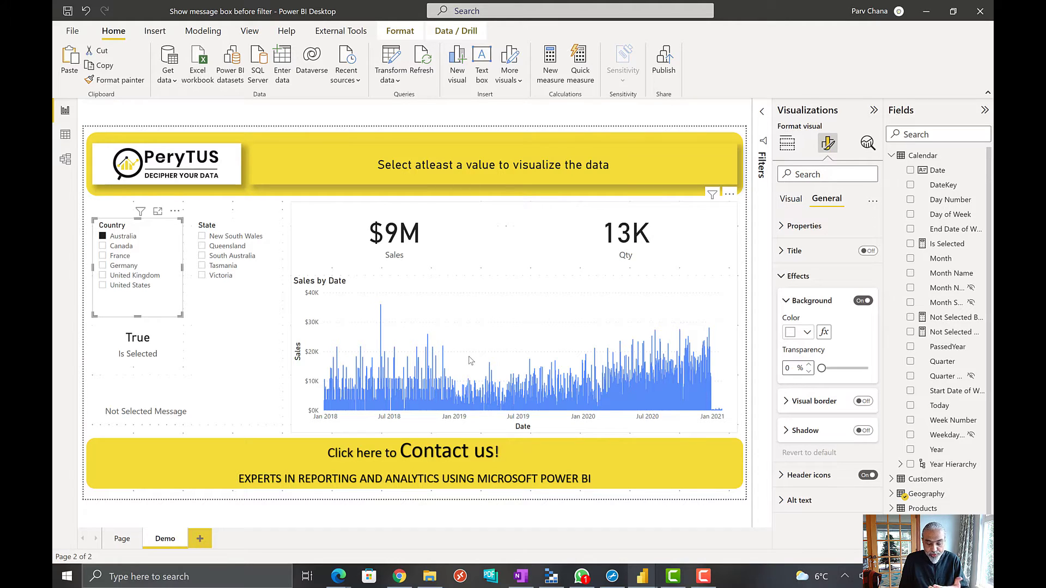
pyautogui.click(446, 378)
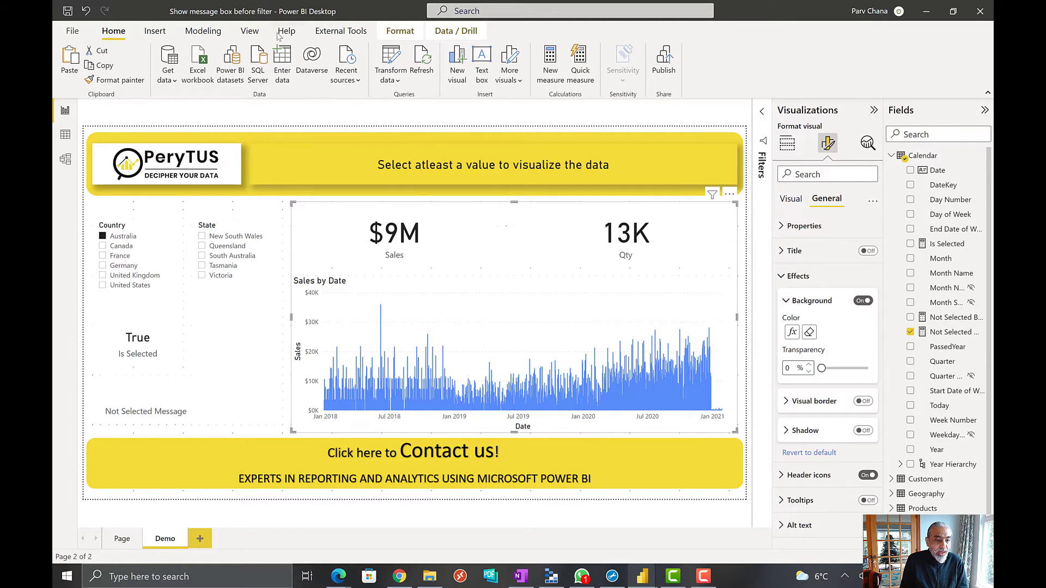
pyautogui.click(249, 31)
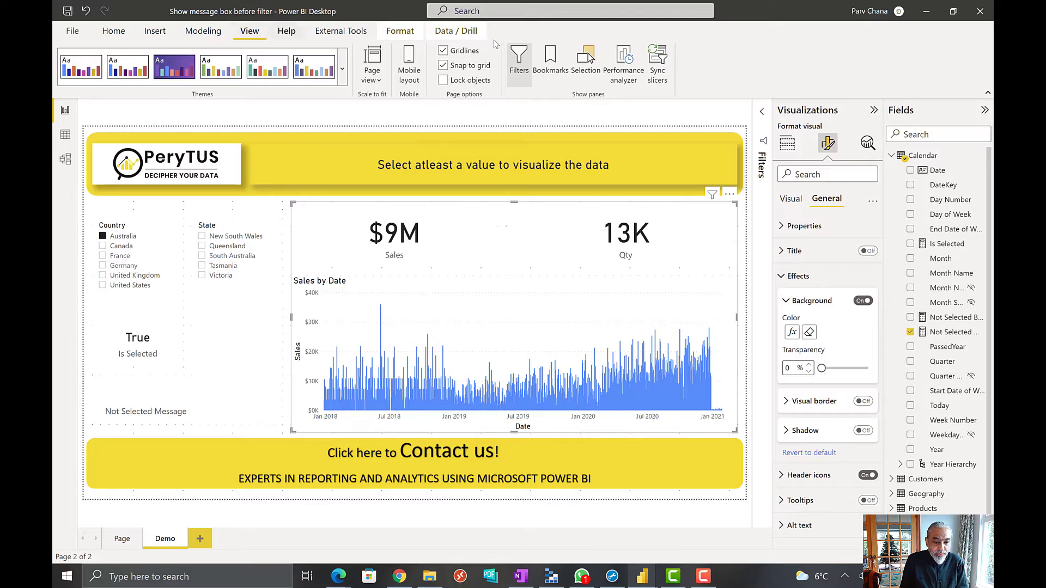
pyautogui.click(586, 60)
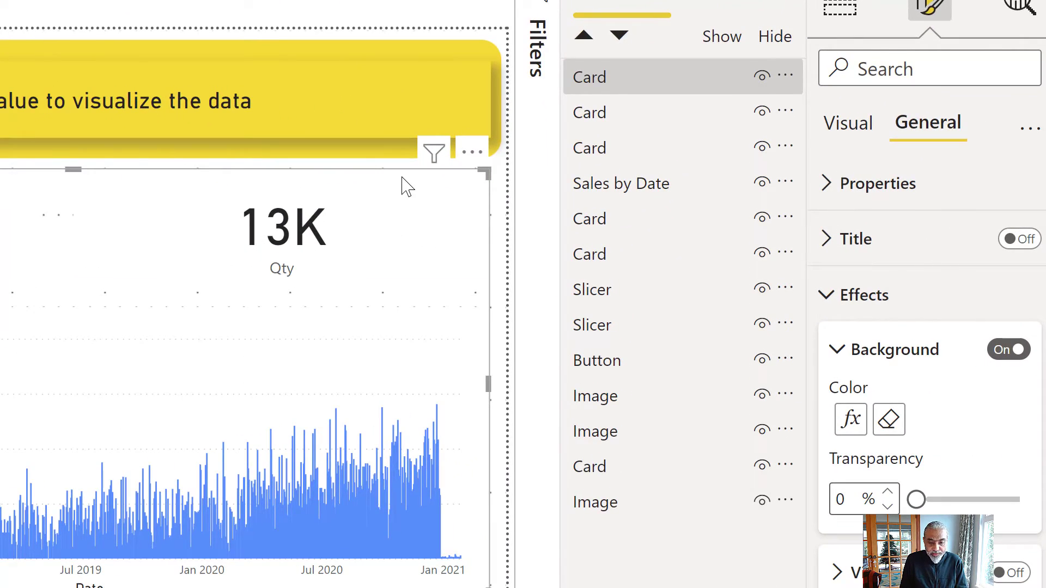
pyautogui.moveTo(607, 85); pyautogui.dragTo(619, 516)
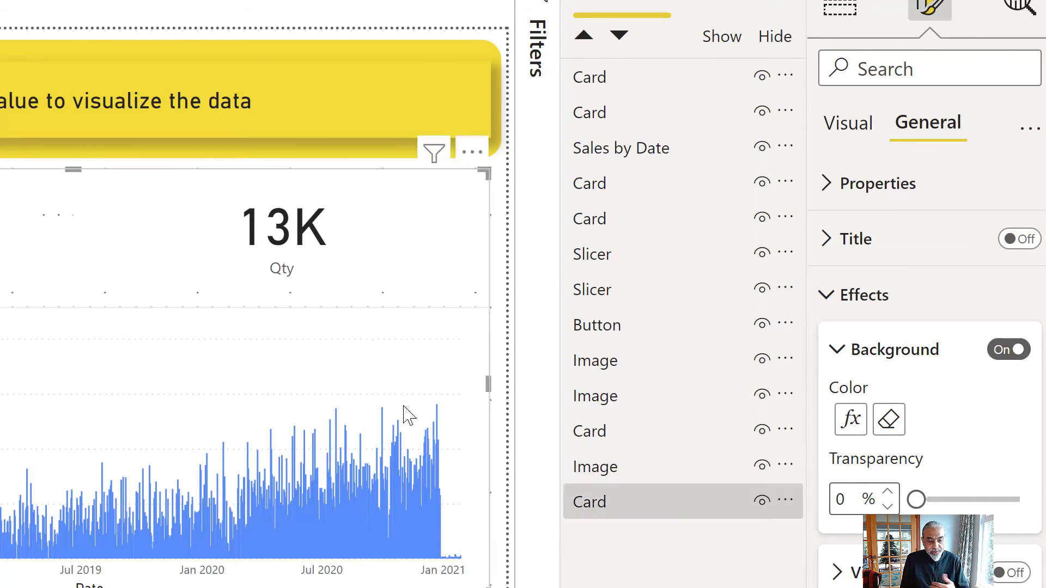
# Test that the Sales by Date chart can be used above the message card by selecting individual data columns.
pyautogui.click(495, 382)
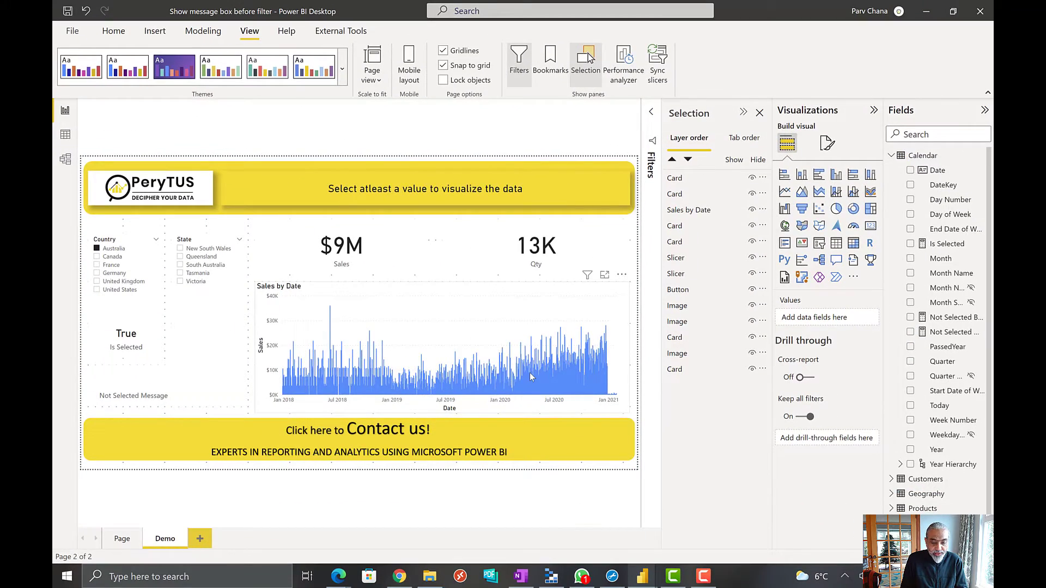
pyautogui.click(529, 374)
pyautogui.click(570, 371)
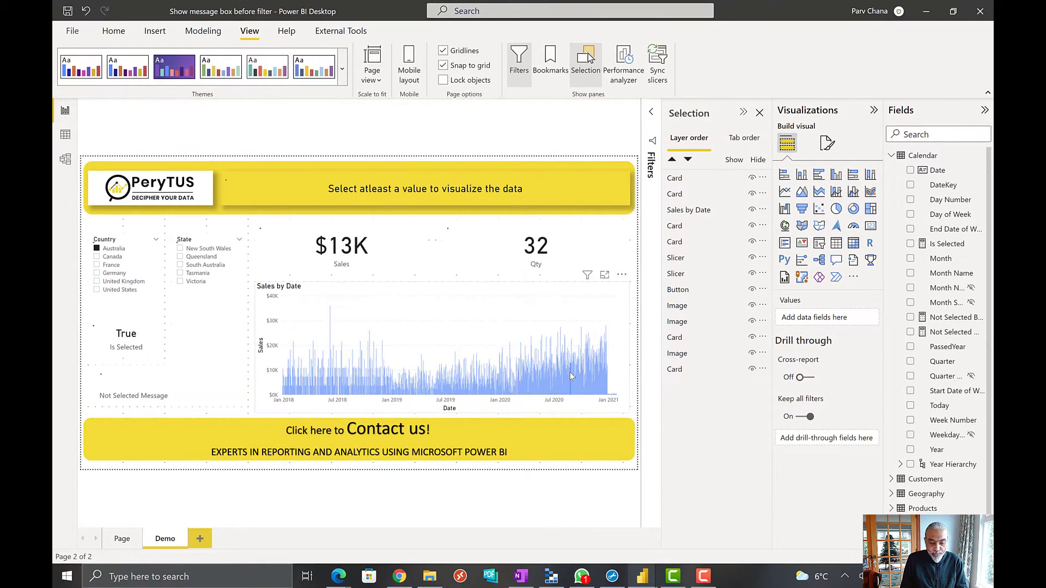
# Clear Australia from the Country slicer and deselect the slicer.
pyautogui.click(113, 249)
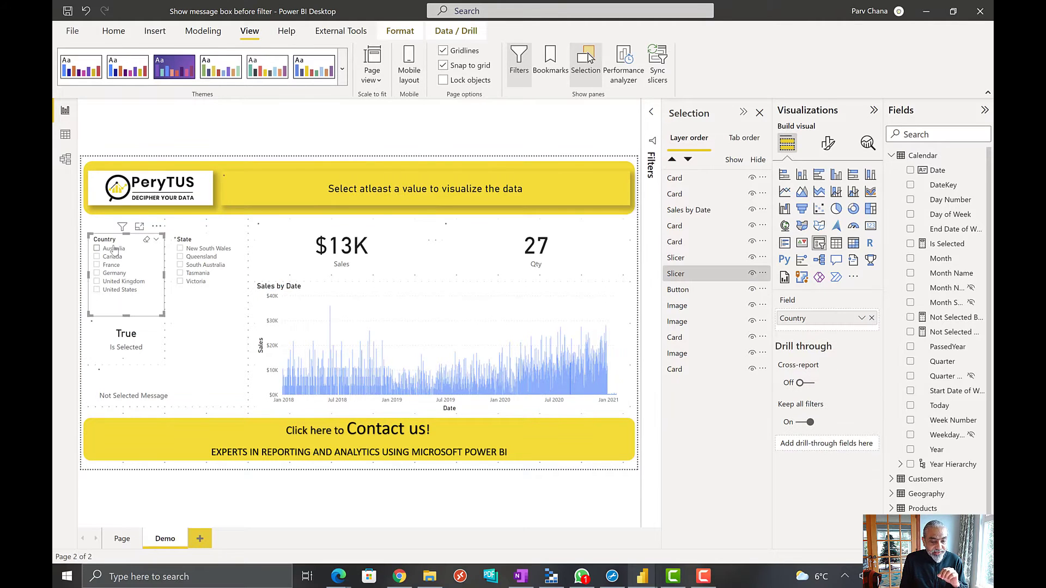
pyautogui.click(634, 297)
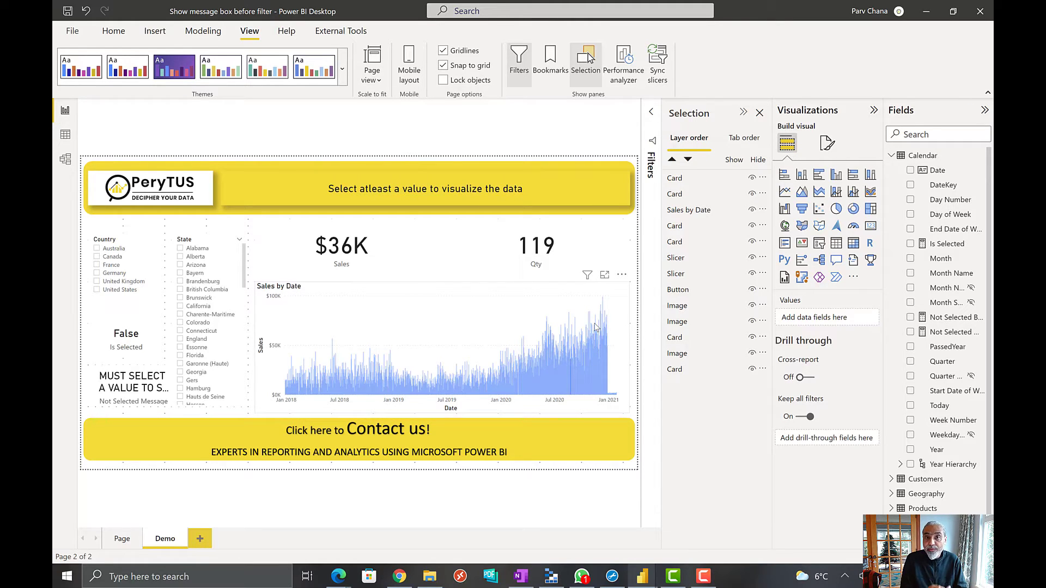
pyautogui.click(346, 259)
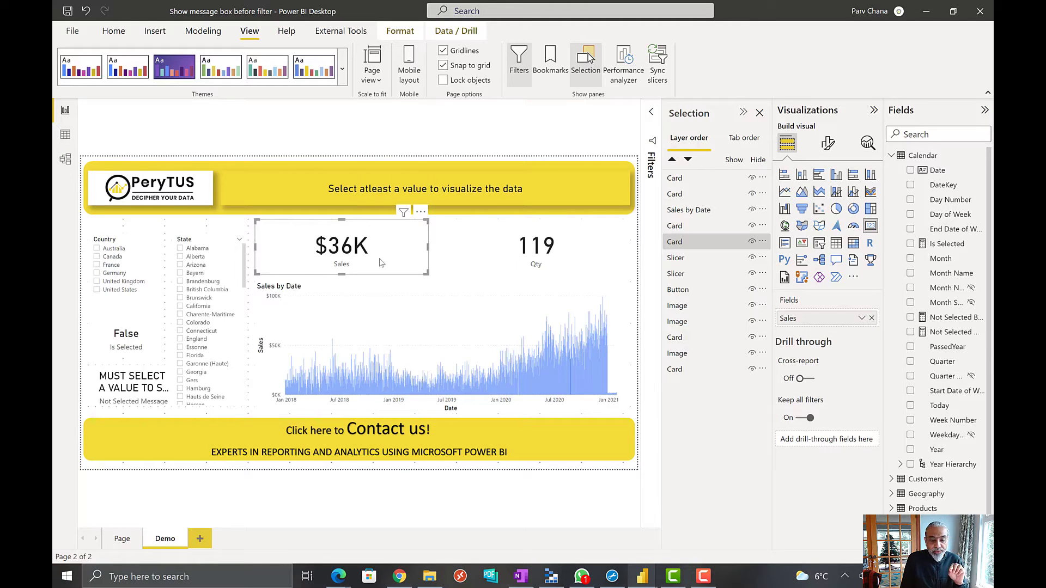
pyautogui.keyDown('ctrl'); pyautogui.click(520, 255); pyautogui.keyUp('ctrl')
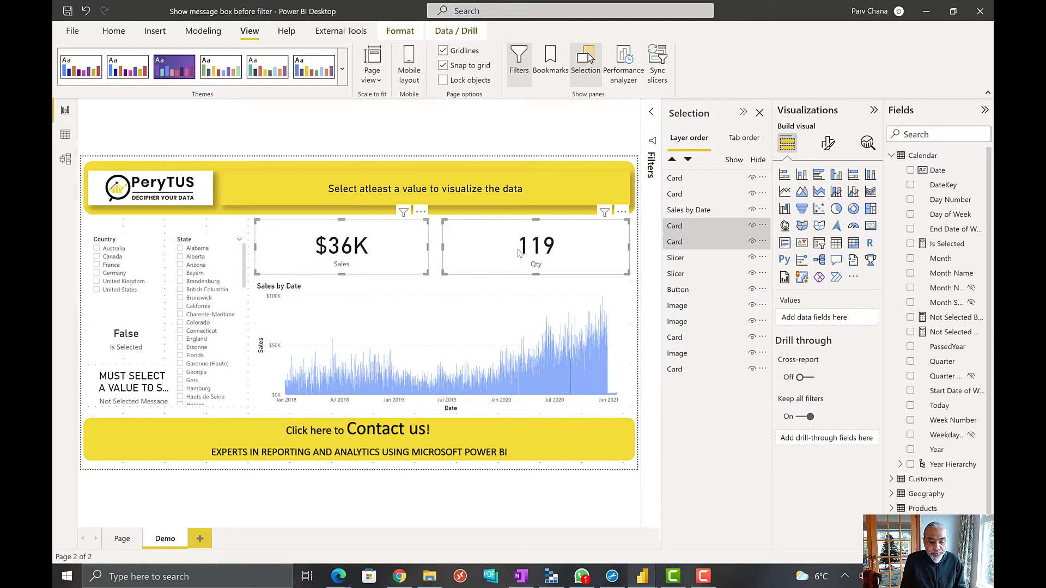
pyautogui.keyDown('ctrl'); pyautogui.click(479, 309); pyautogui.keyUp('ctrl')
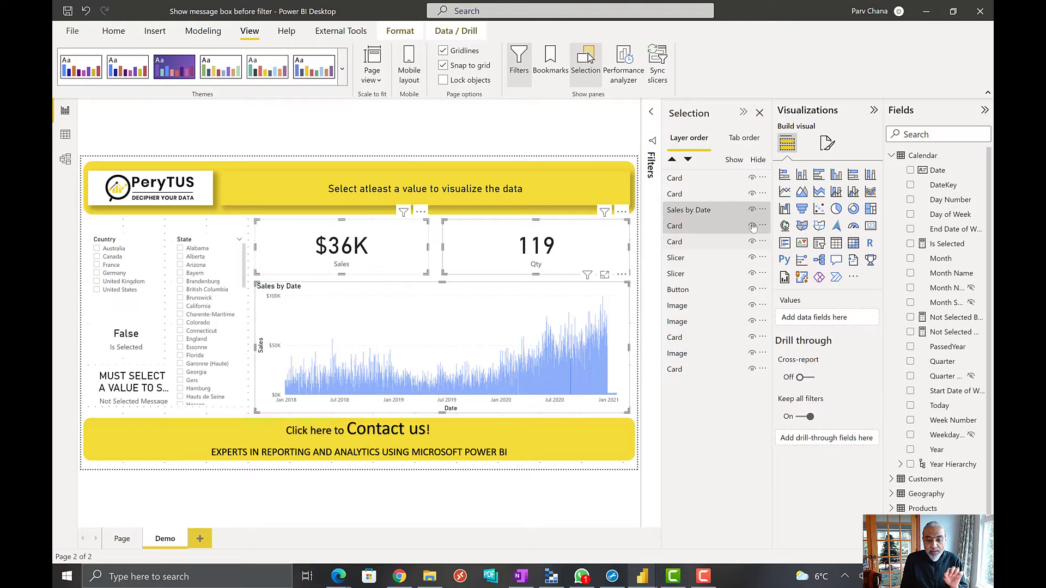
pyautogui.click(827, 143)
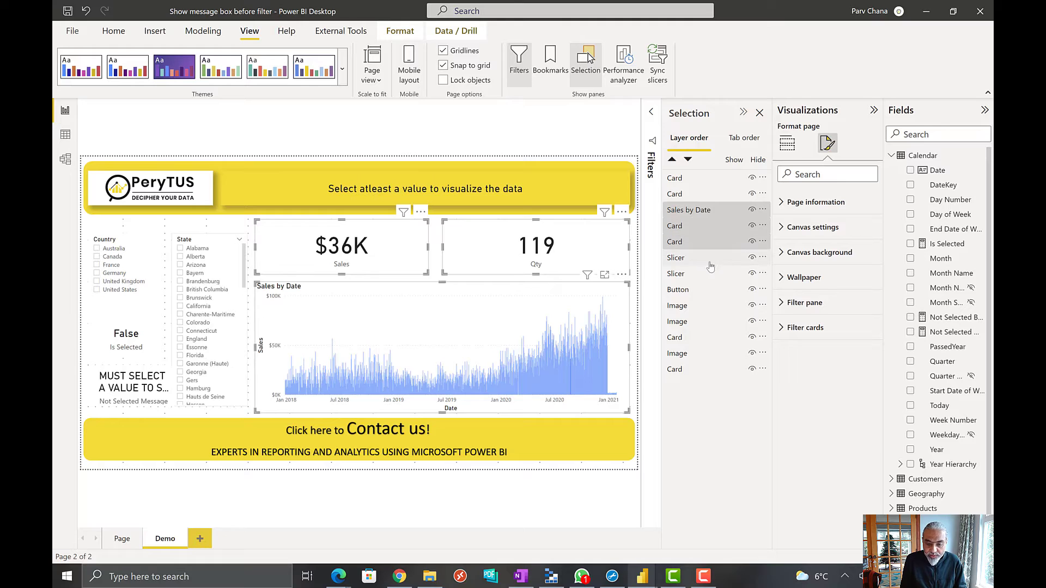
pyautogui.click(635, 286)
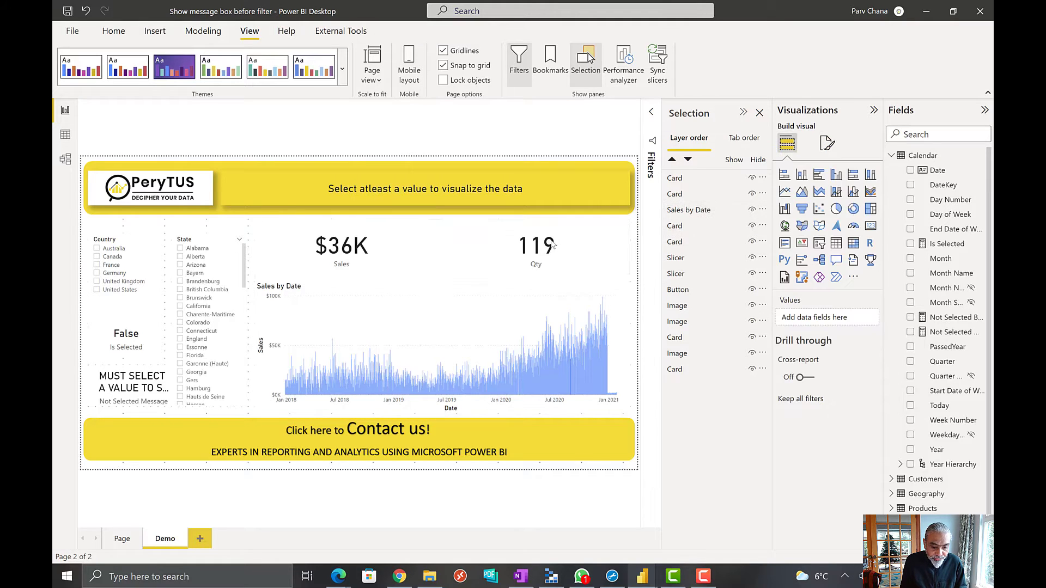
# Turn off the background effect of the Sales and Qty cards together.
pyautogui.click(681, 226)
pyautogui.keyDown('ctrl'); pyautogui.click(681, 242); pyautogui.keyUp('ctrl')
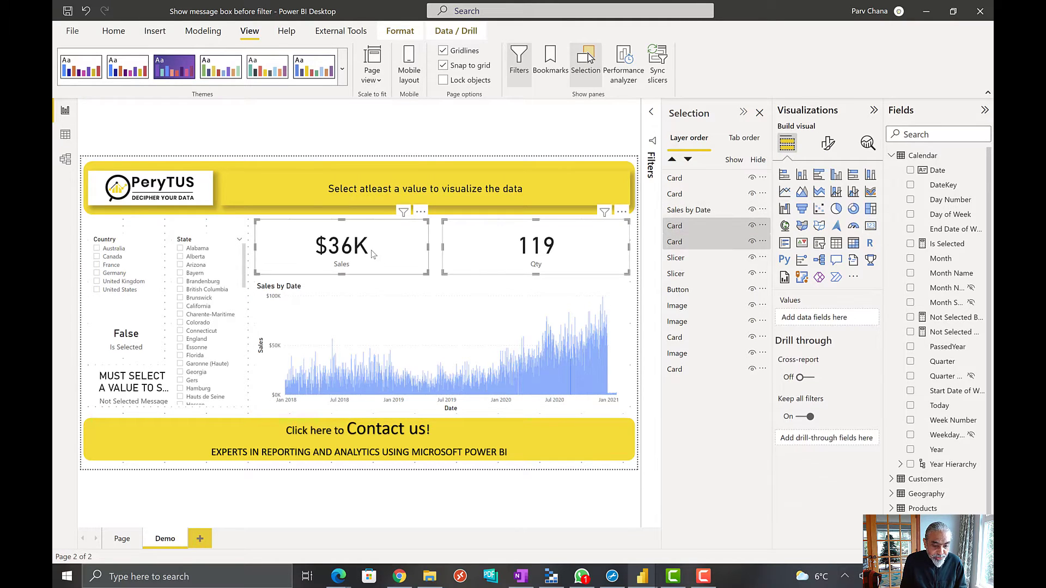
pyautogui.click(828, 143)
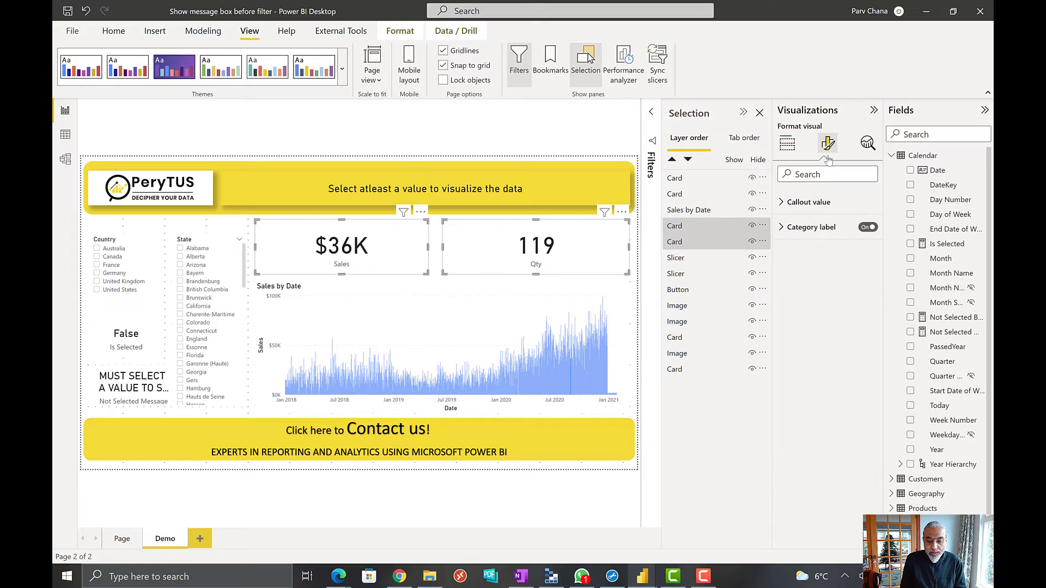
pyautogui.click(824, 202)
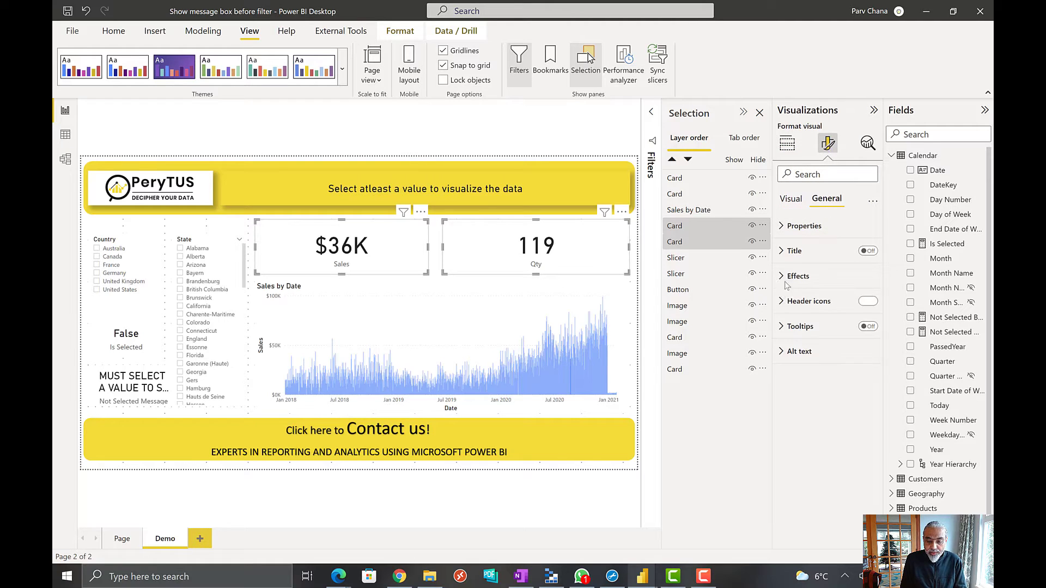
pyautogui.click(785, 278)
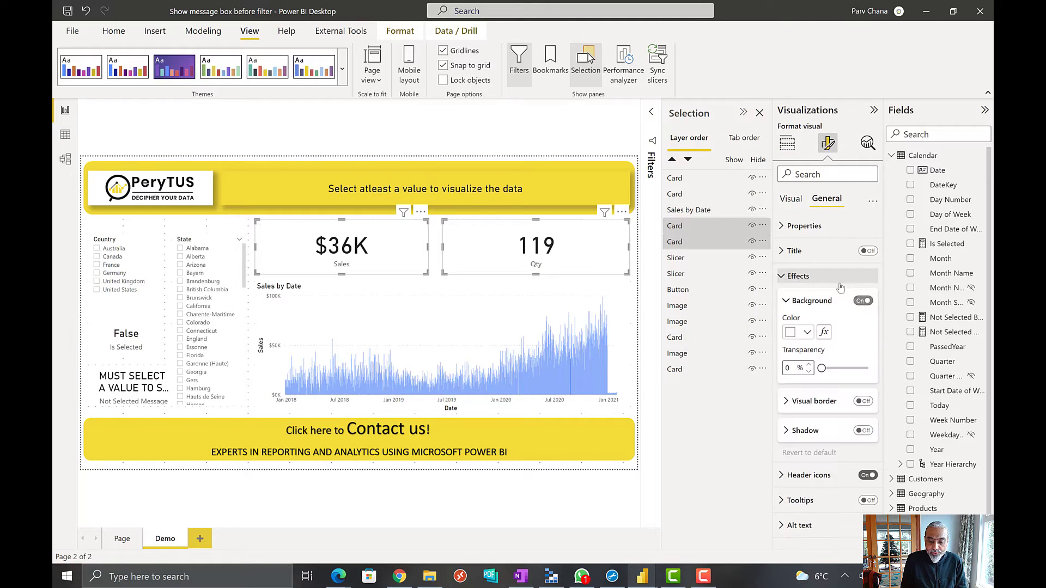
pyautogui.click(861, 303)
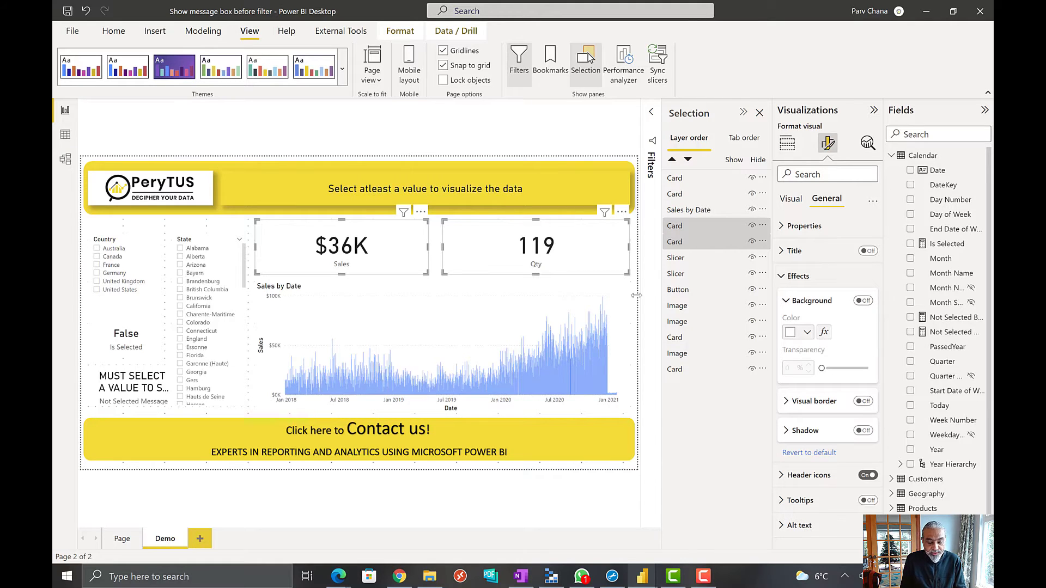
# Turn off the background of the Sales by Date chart and close the Selection pane.
pyautogui.click(517, 298)
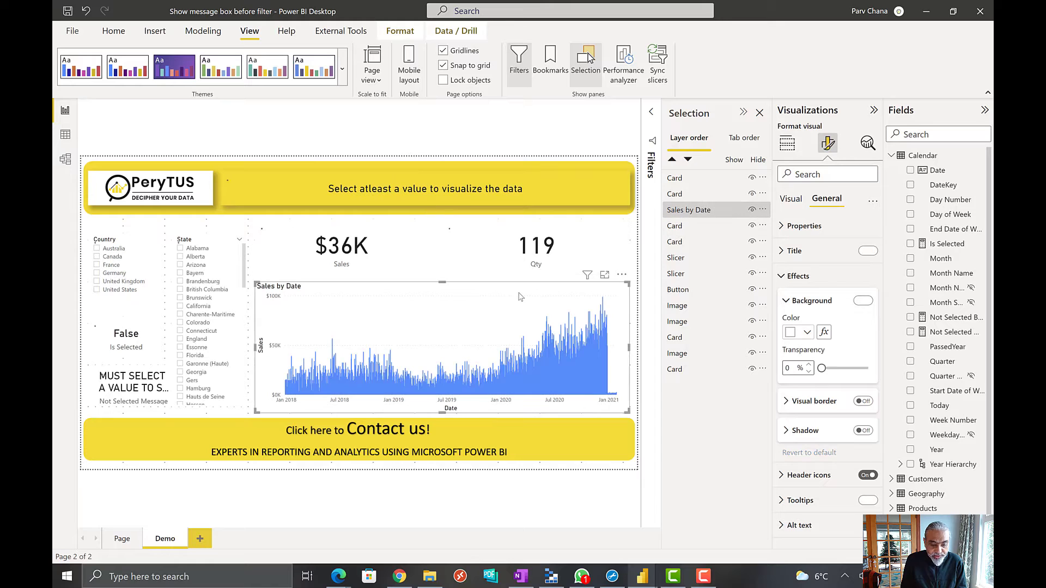
pyautogui.click(862, 302)
pyautogui.click(862, 305)
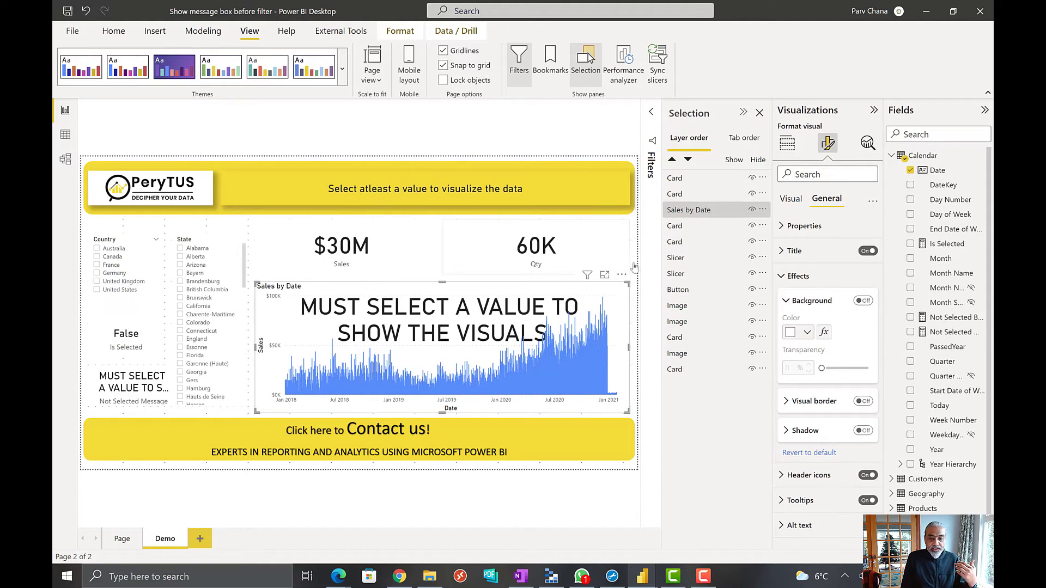
pyautogui.click(759, 113)
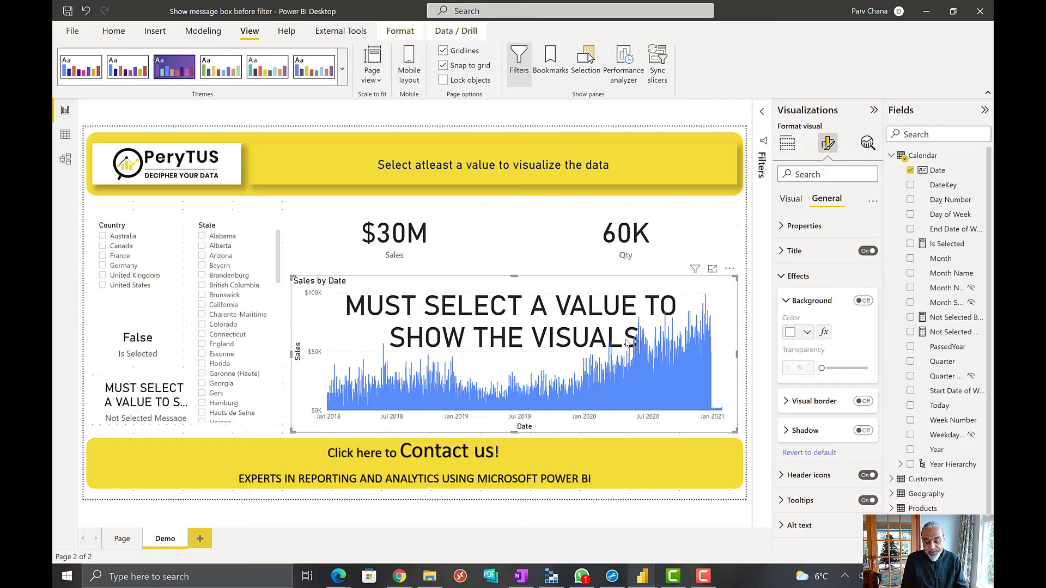
# Test the message and visuals by selecting a chart column, Australia and Canada in the Country slicer, and clearing the country.
pyautogui.click(638, 371)
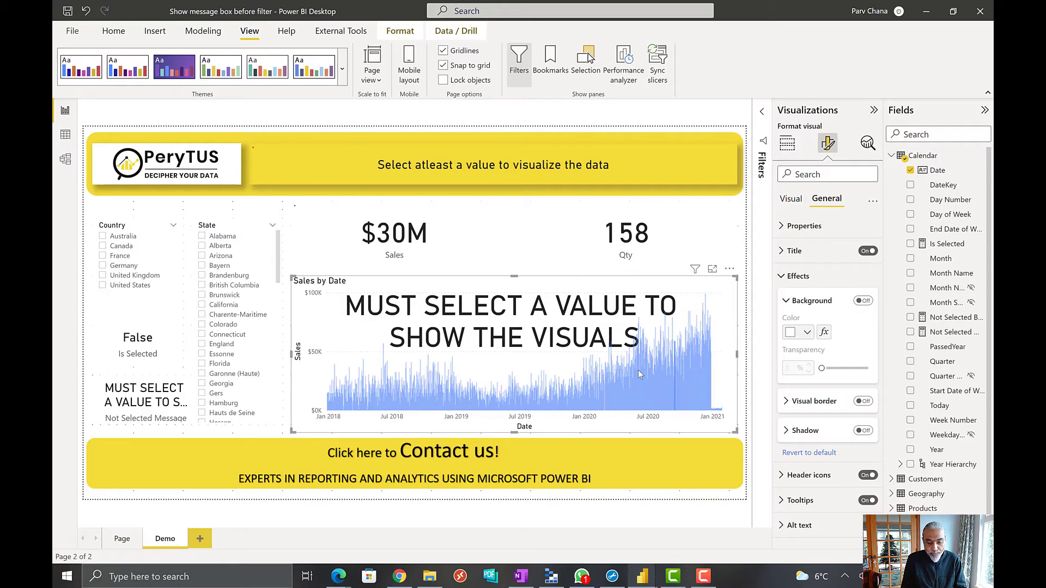
pyautogui.click(110, 239)
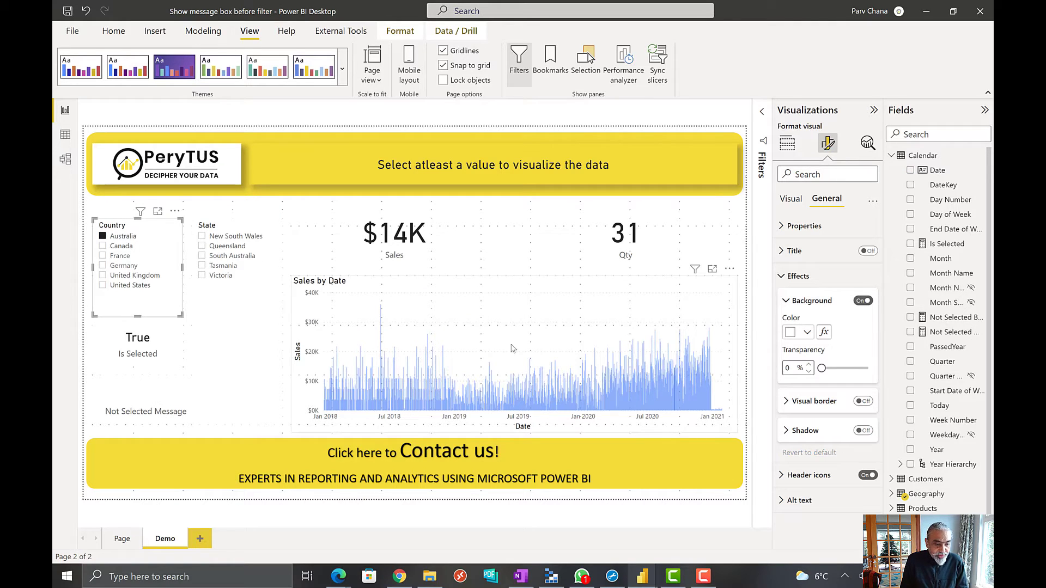
pyautogui.click(109, 244)
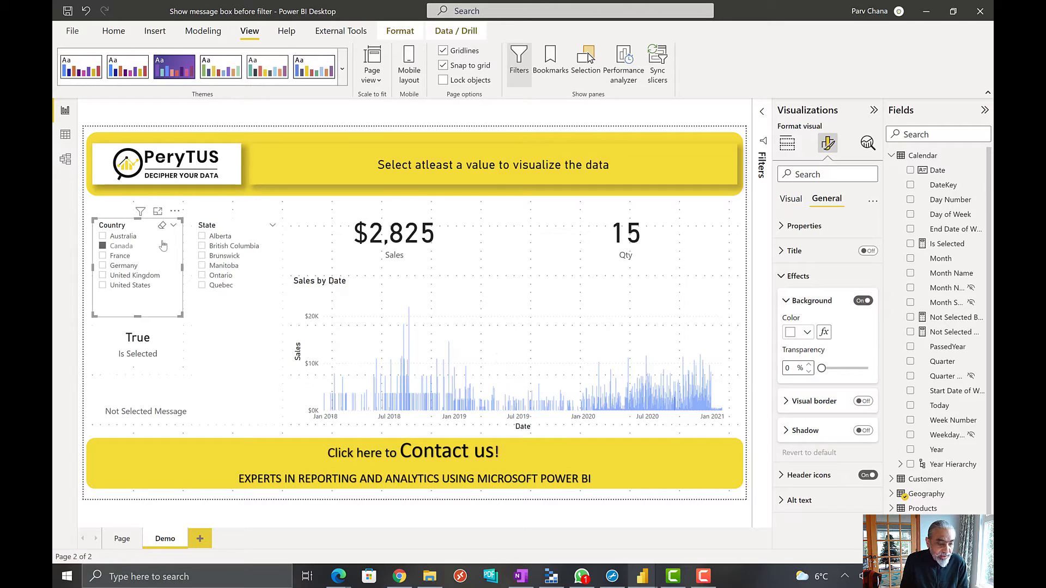
pyautogui.click(112, 248)
pyautogui.click(482, 237)
pyautogui.click(583, 240)
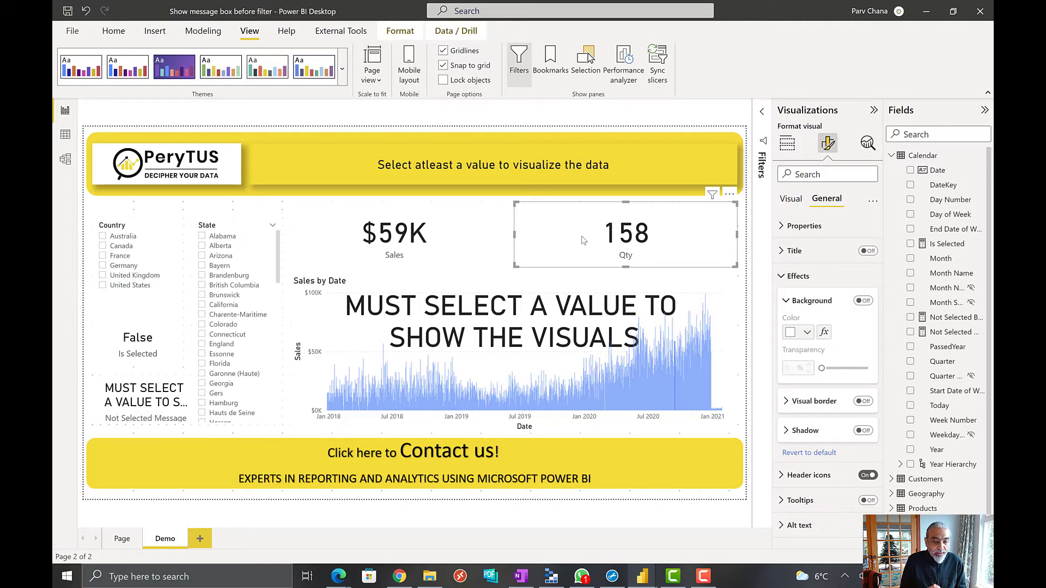
# Find the Sales measure and wrap its formula in a condition: IF ( [Is Selected], SUM ( Sales[Total Sales Amount] ) ).
pyautogui.click(412, 231)
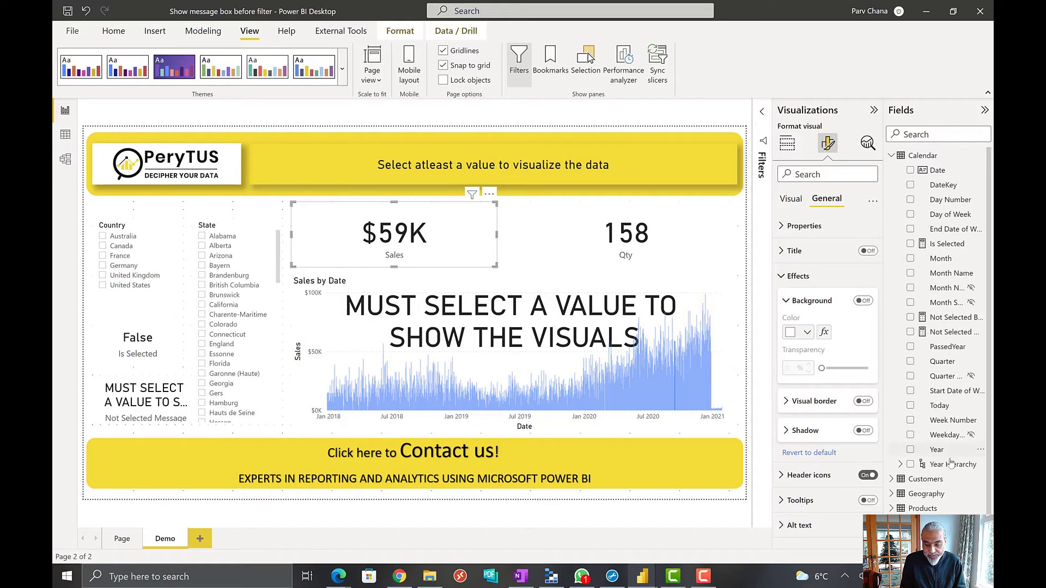
pyautogui.click(934, 140)
pyautogui.write('sales')
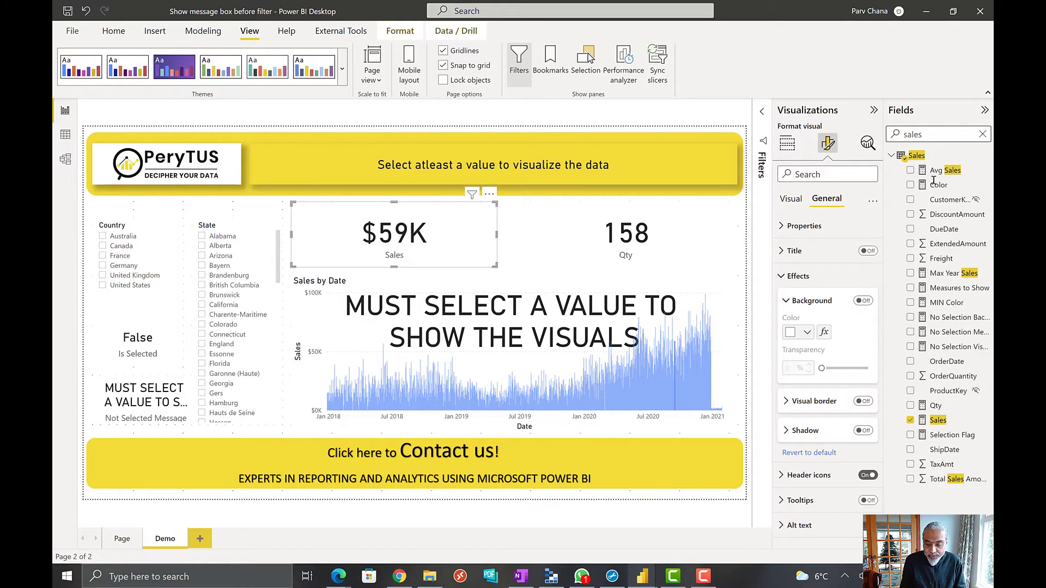
pyautogui.click(939, 420)
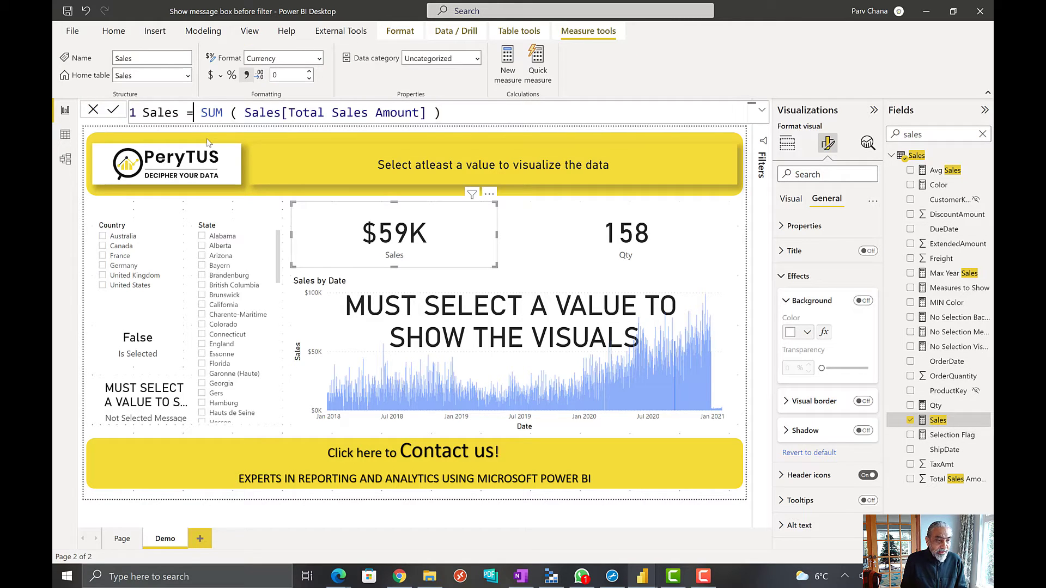
pyautogui.write('IF ( ')
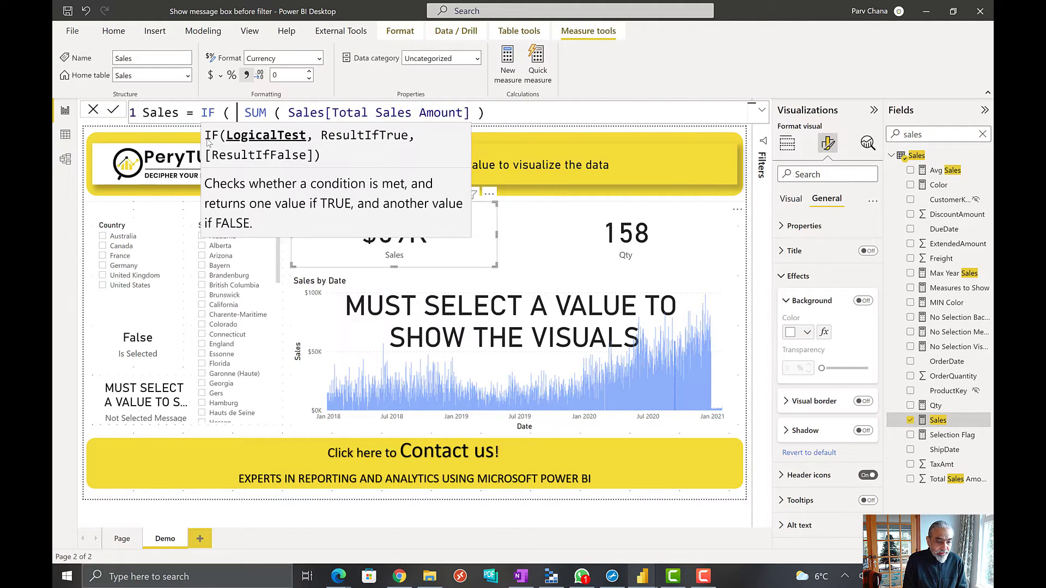
pyautogui.write('[Is')
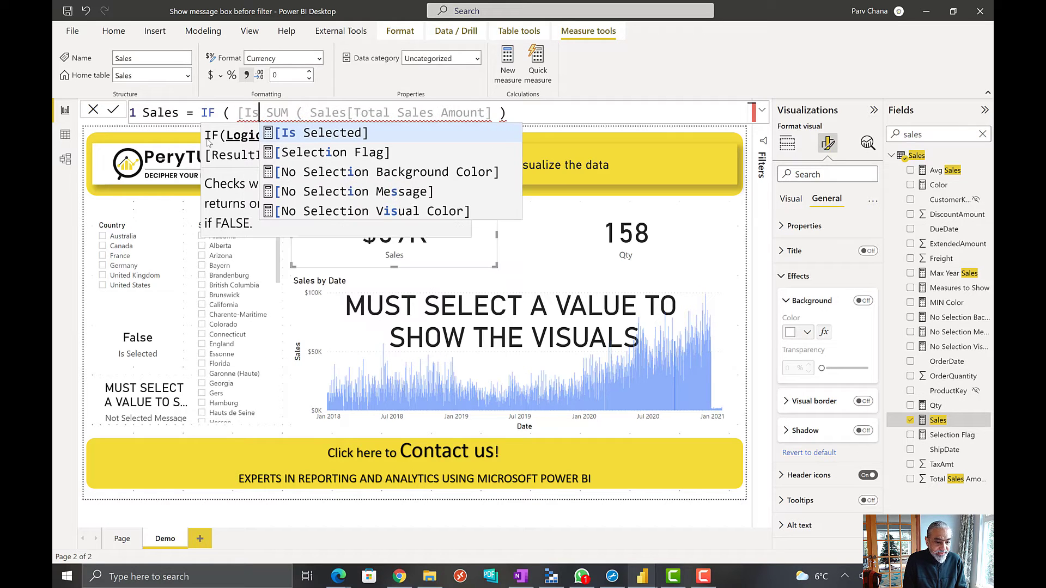
pyautogui.press('Tab')
pyautogui.write(',')
pyautogui.hotkey('ctrl', 'Right')
pyautogui.hotkey('ctrl', 'Right')
pyautogui.hotkey('ctrl', 'Right')
pyautogui.hotkey('ctrl', 'Right')
pyautogui.hotkey('ctrl', 'Right')
pyautogui.write(')')
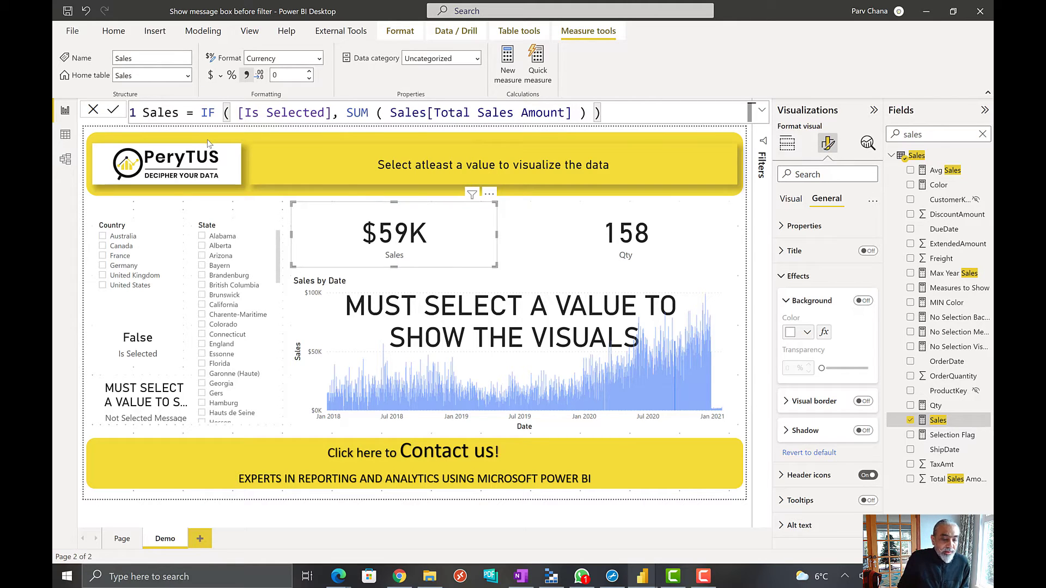
pyautogui.press('Return')
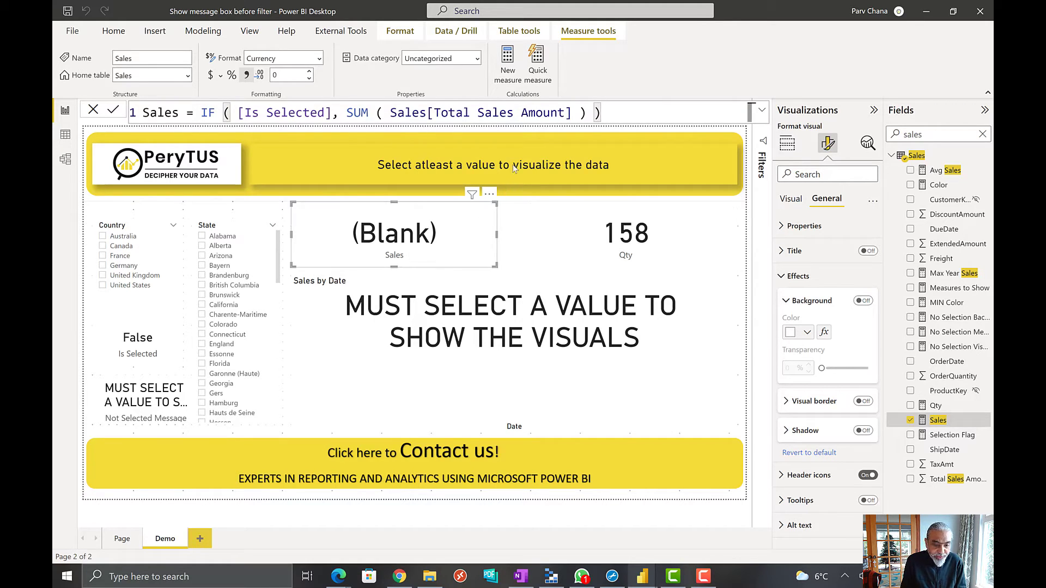
pyautogui.click(639, 233)
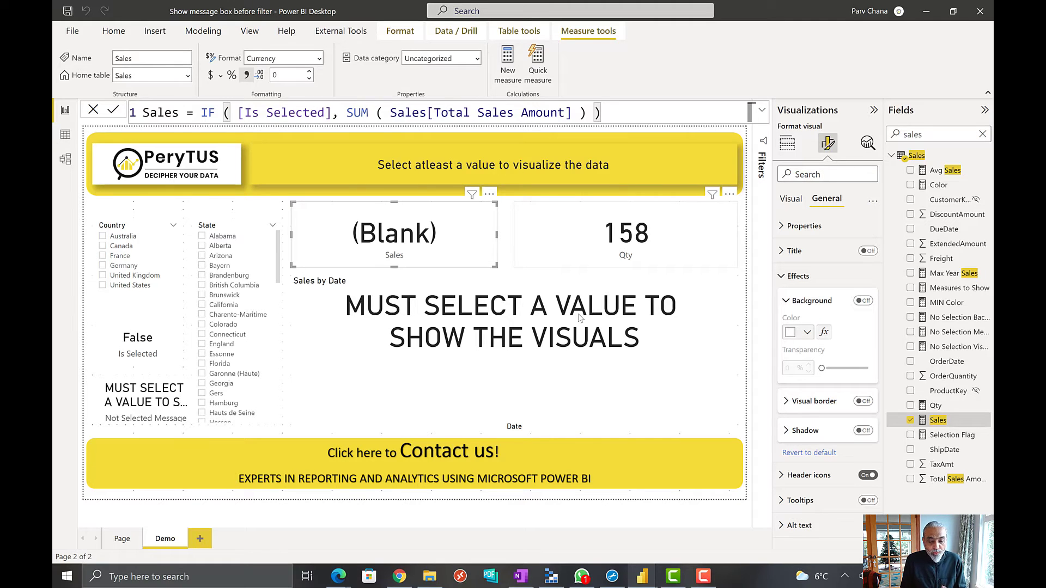
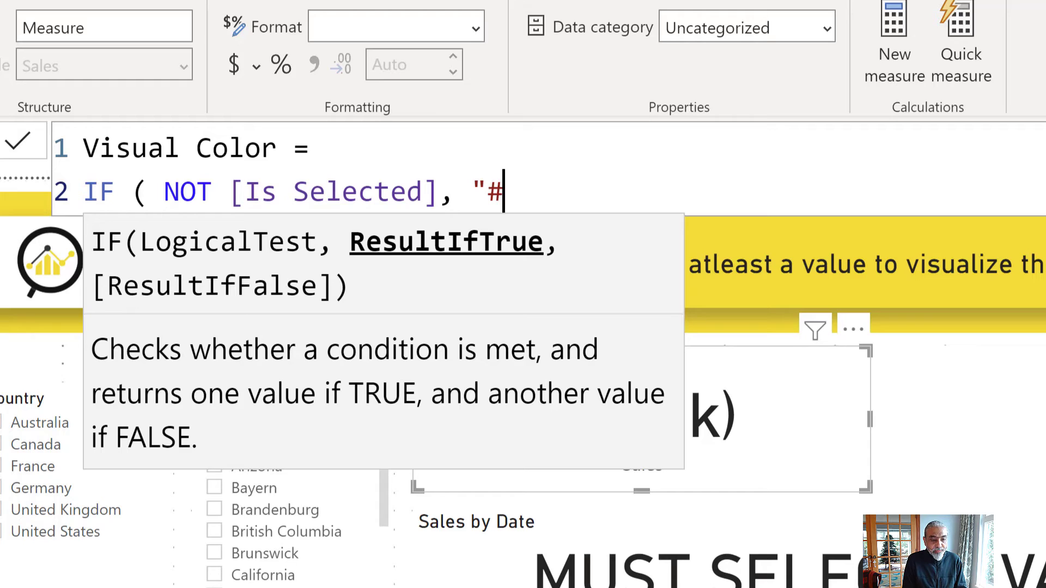
# Complete and commit the new measure Visual Color = IF ( NOT [Is Selected], "#FFFFFF" ).
pyautogui.write('FFFFFF')
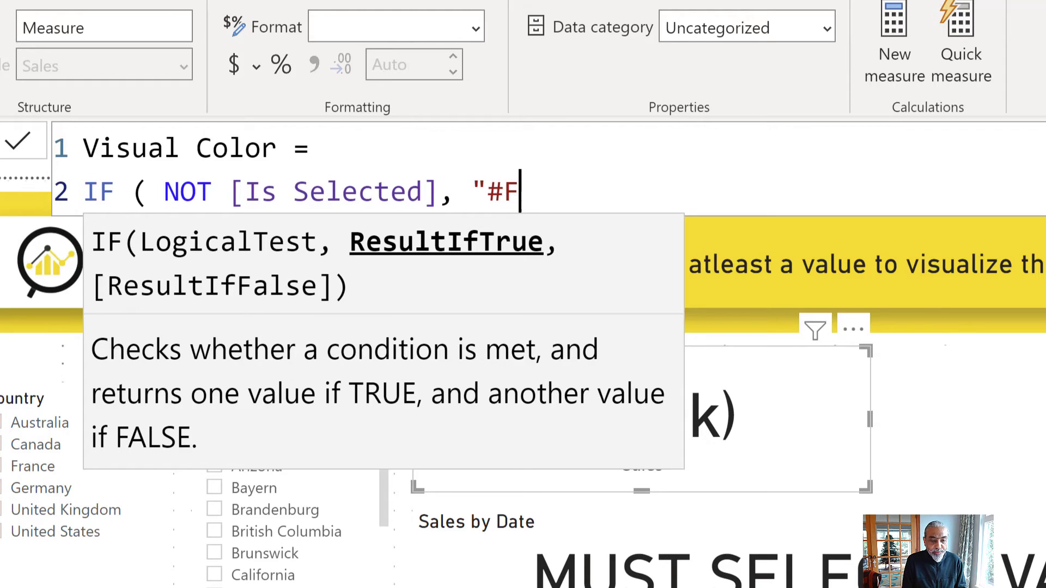
pyautogui.write('" )')
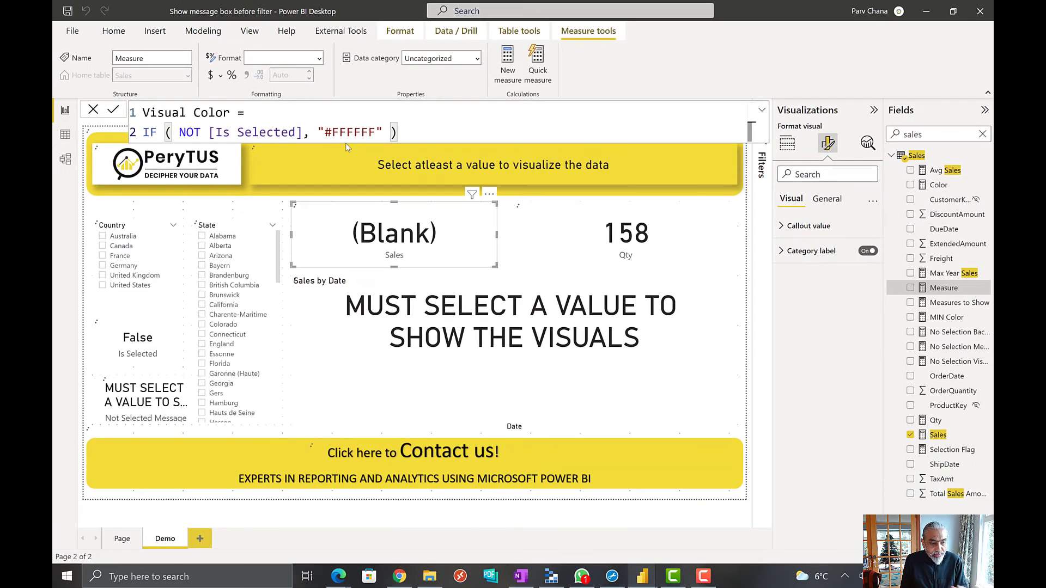
pyautogui.press('Return')
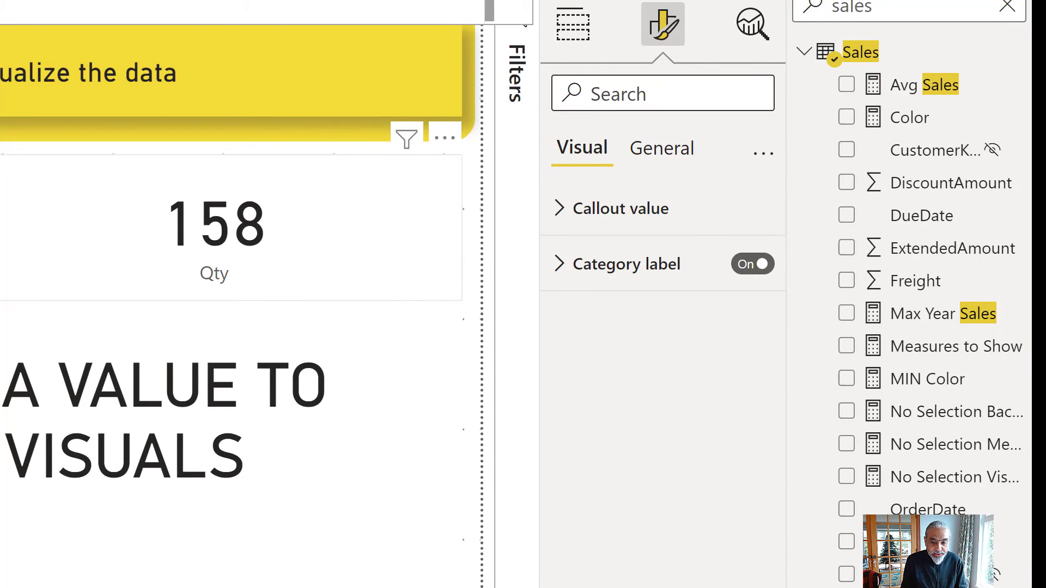
# Conditionally format the Sales card's callout value color by field value, based on the Visual Color measure.
pyautogui.write('color')
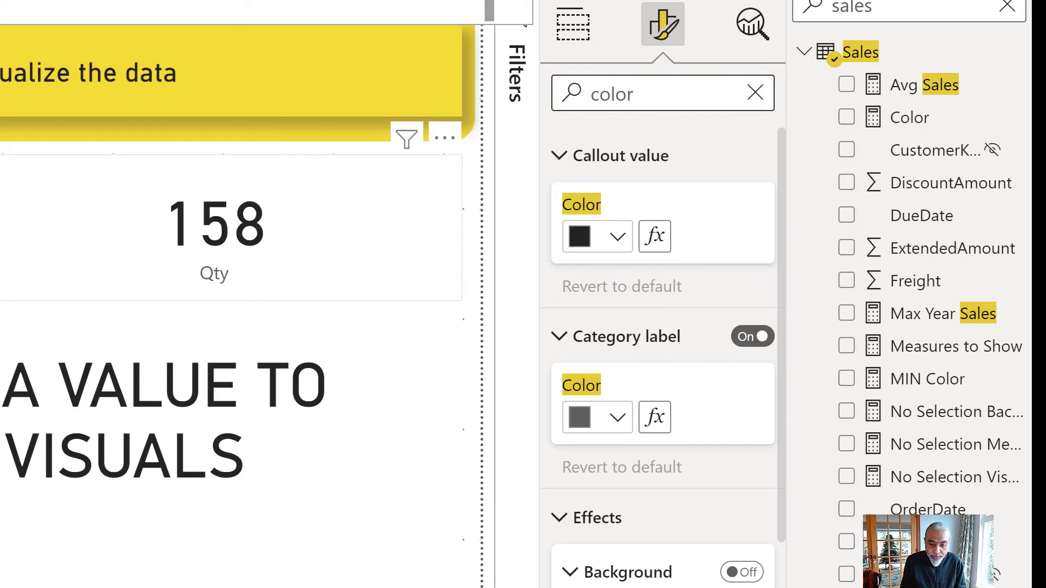
pyautogui.click(654, 251)
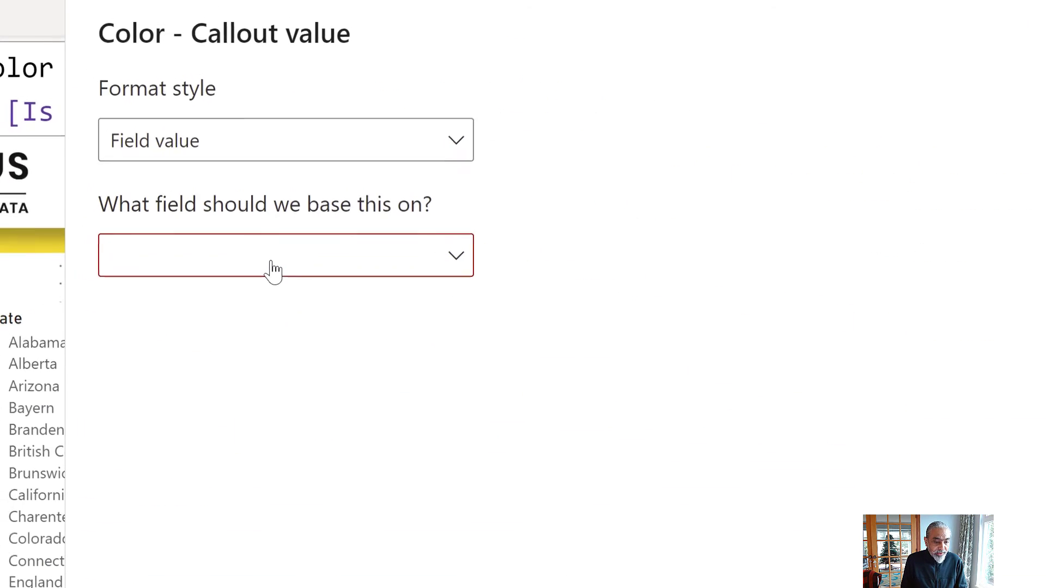
pyautogui.click(269, 271)
pyautogui.write('visual co')
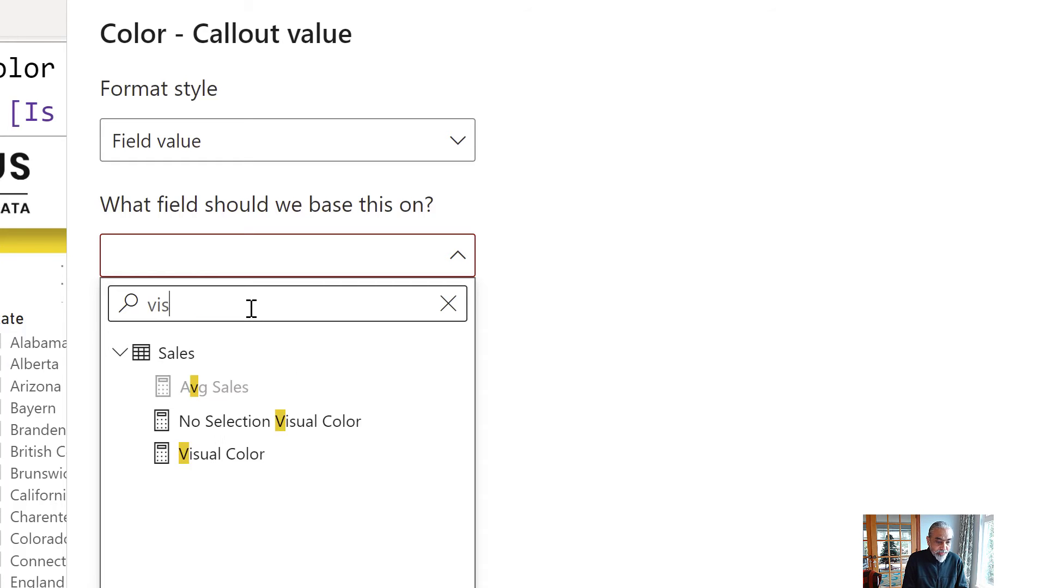
pyautogui.click(204, 419)
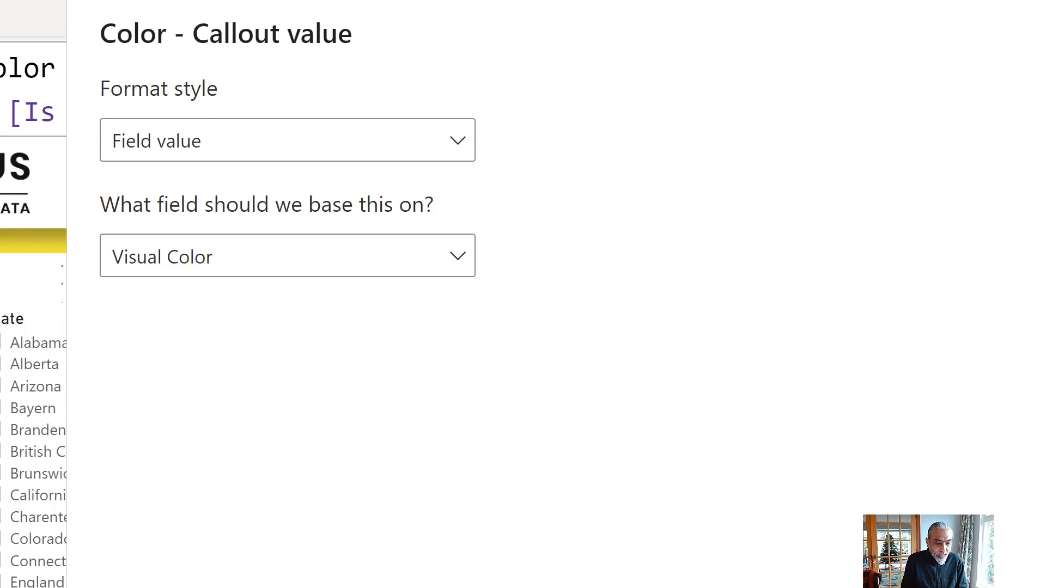
pyautogui.press('Return')
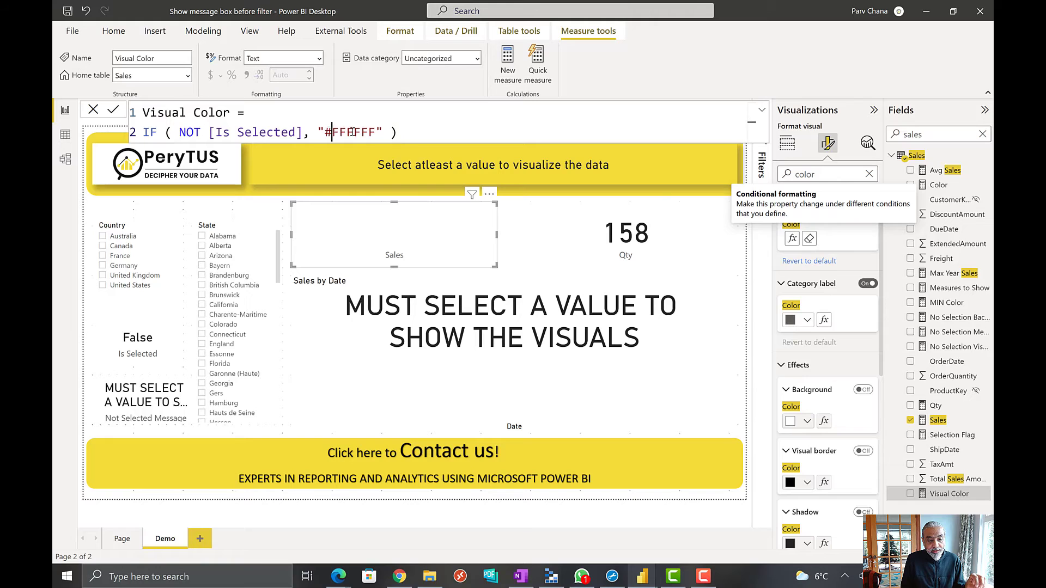
# Conditionally format the Sales card's category label color by field value, based on the Visual Color measure.
pyautogui.moveTo(329, 129); pyautogui.dragTo(360, 132)
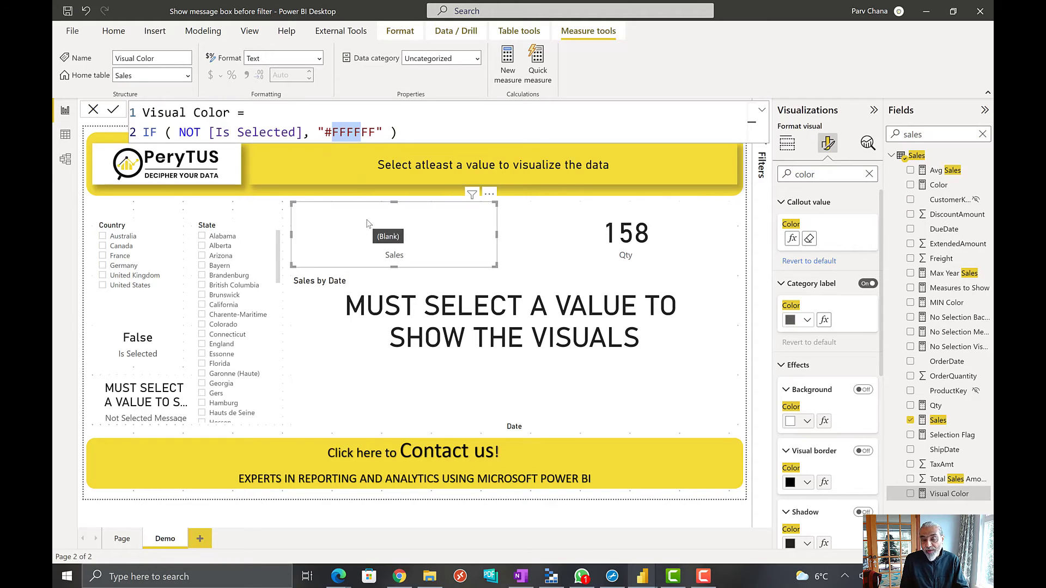
pyautogui.click(401, 262)
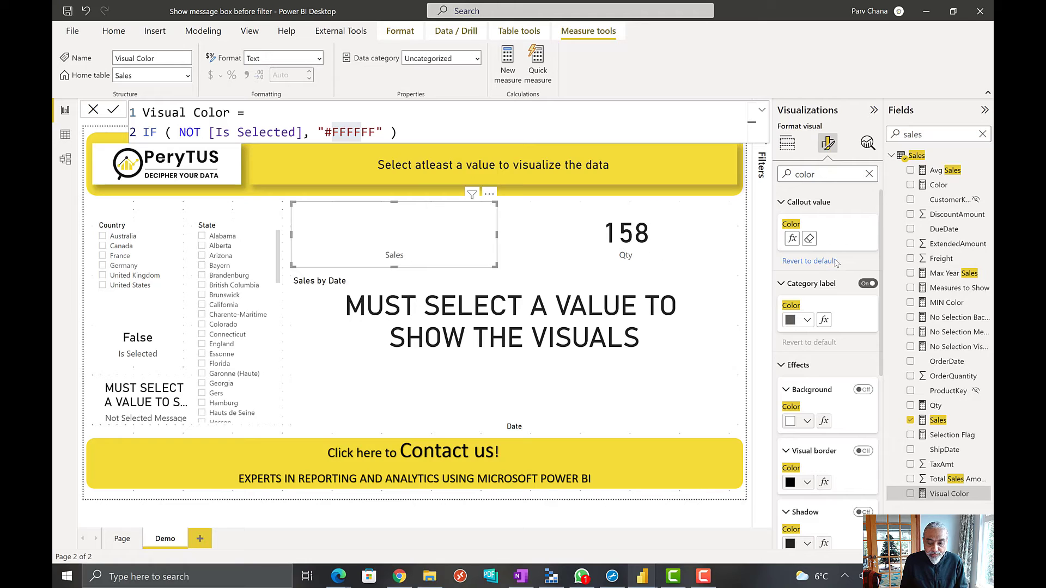
pyautogui.click(825, 320)
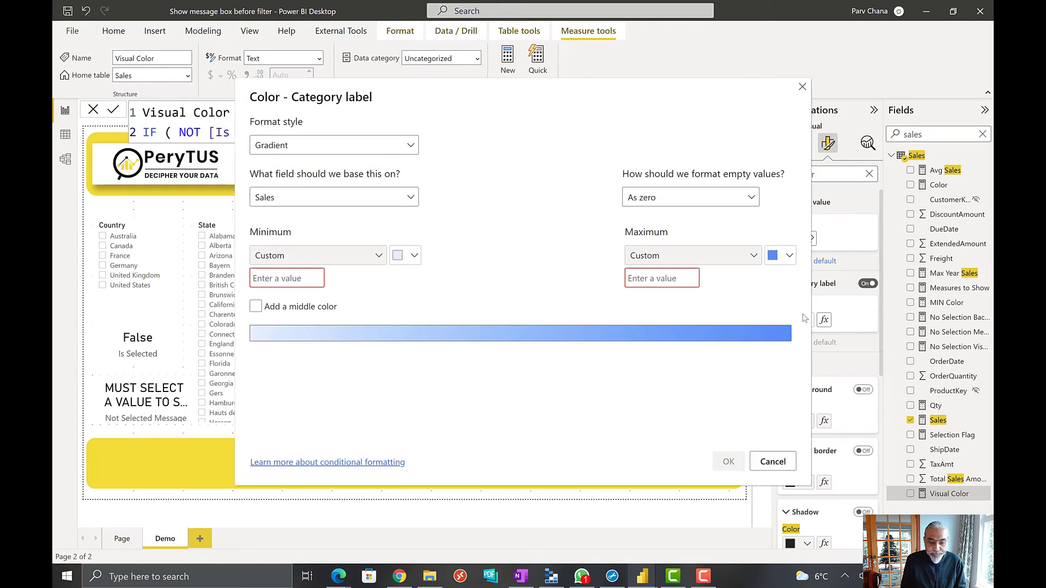
pyautogui.click(379, 155)
pyautogui.click(339, 201)
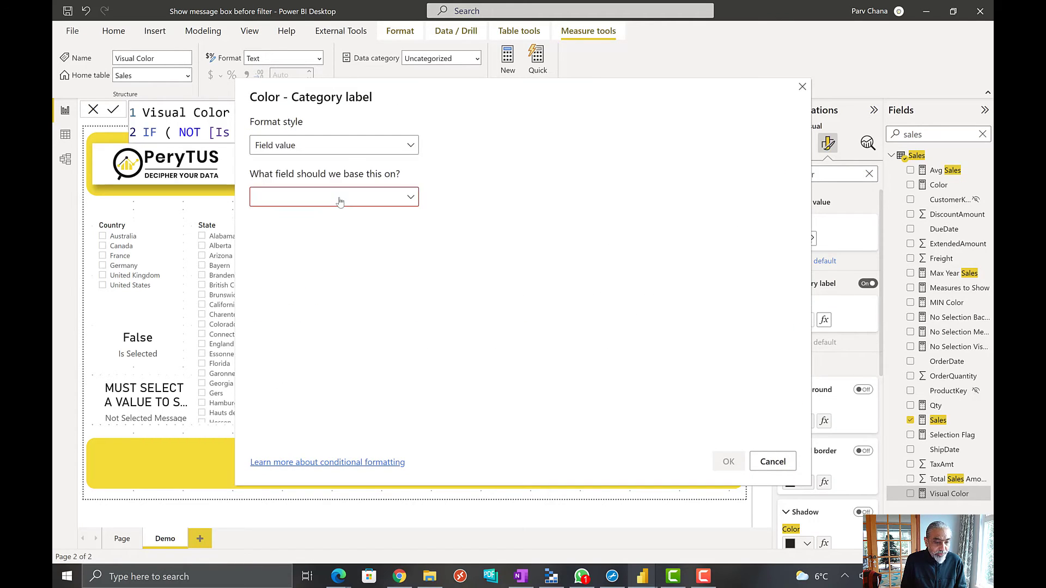
pyautogui.click(339, 199)
pyautogui.write('v')
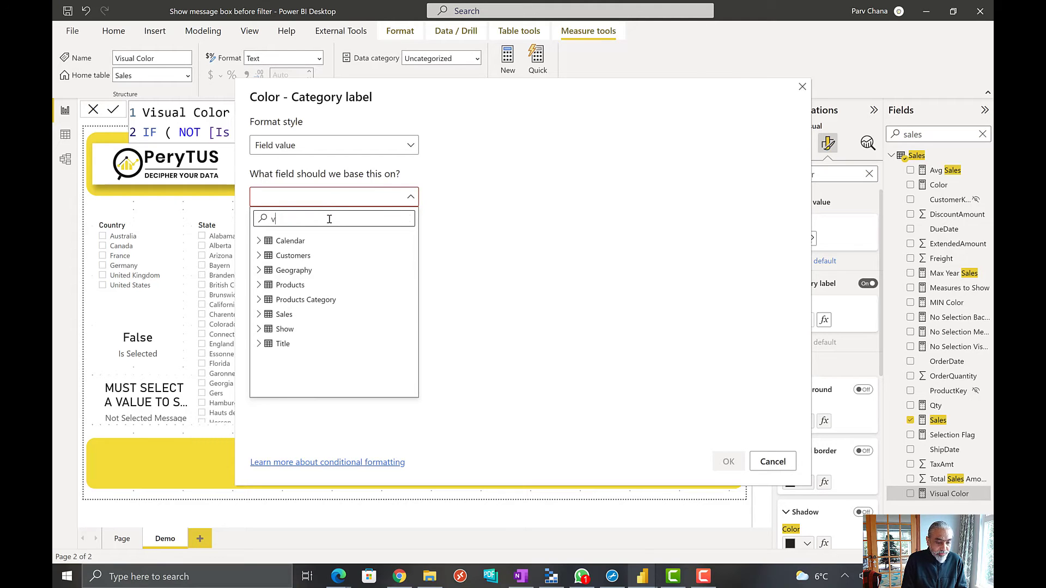
pyautogui.write('isual c')
pyautogui.click(295, 271)
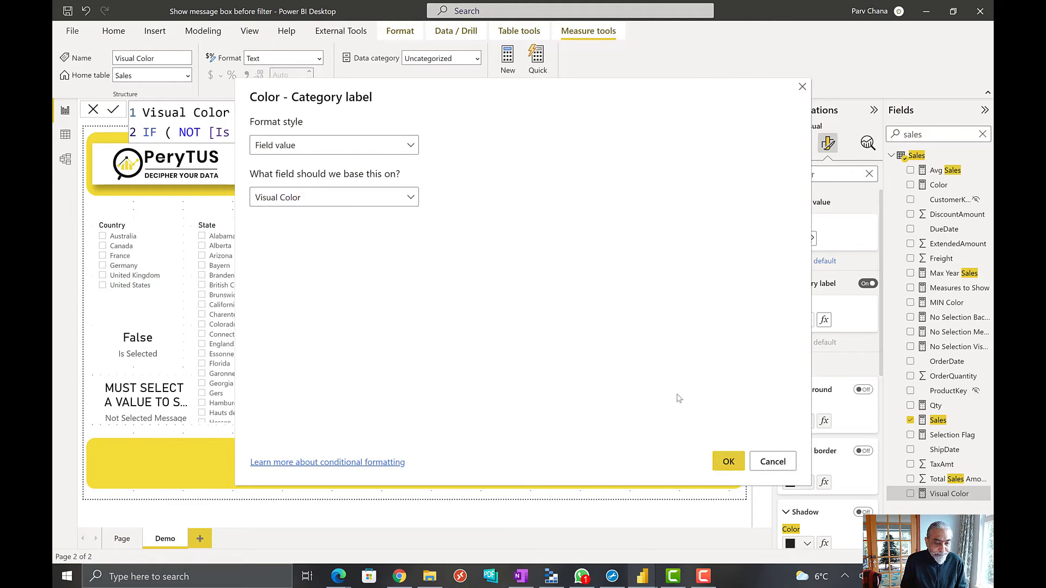
pyautogui.click(735, 468)
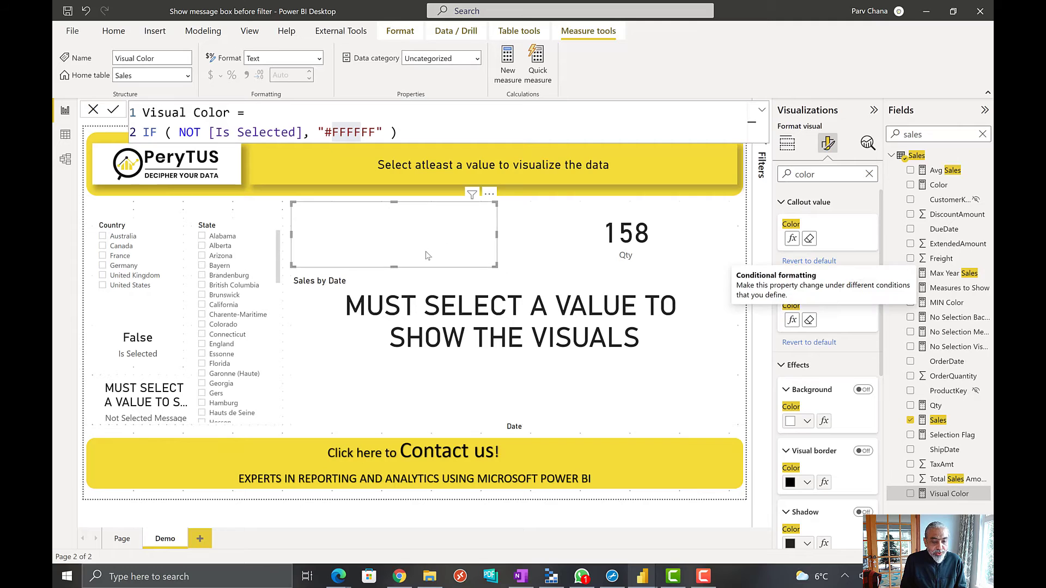
# Test the Sales card by selecting Australia in the Country slicer, and select the Qty card for comparison.
pyautogui.click(395, 238)
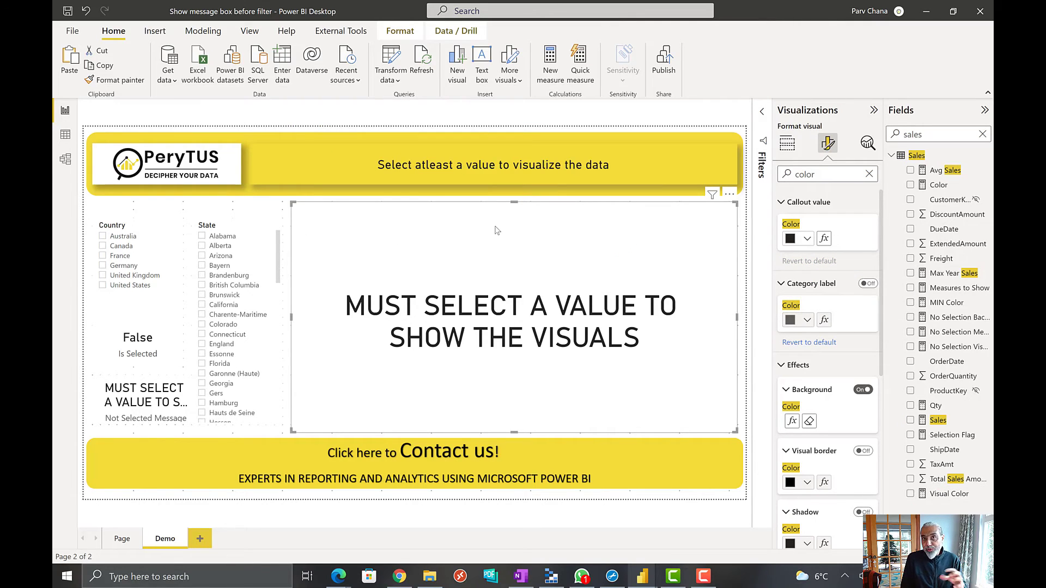
pyautogui.click(121, 236)
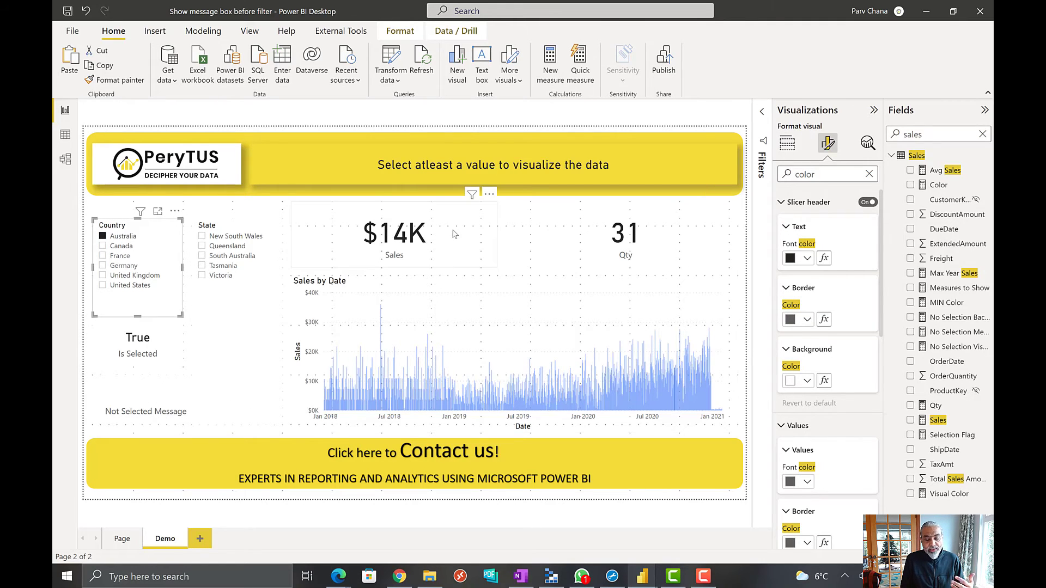
pyautogui.click(636, 235)
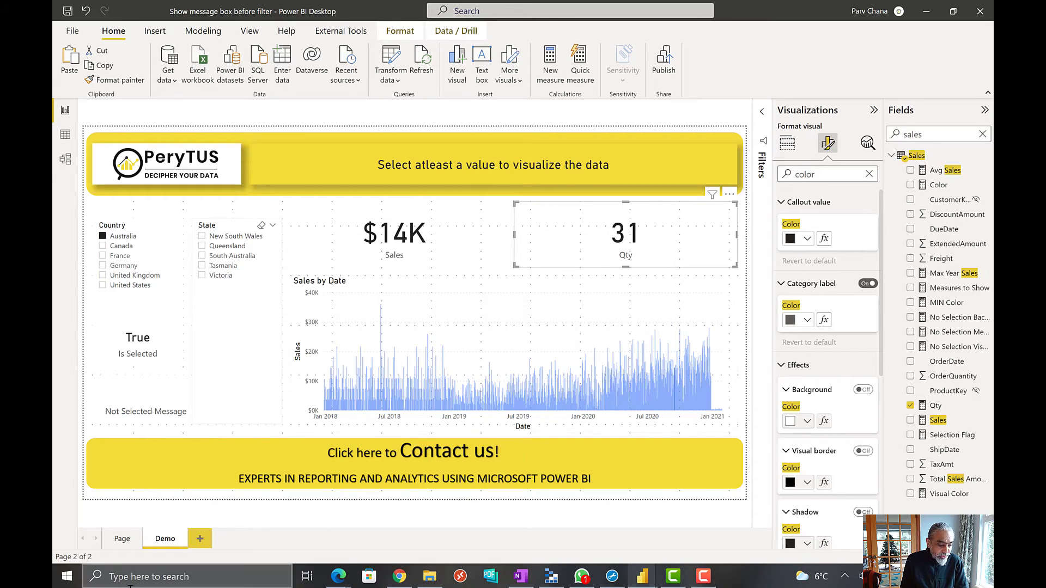
# Open the finished report page named Page and test it by selecting Australia and two dates on the Sales by Date chart.
pyautogui.click(123, 539)
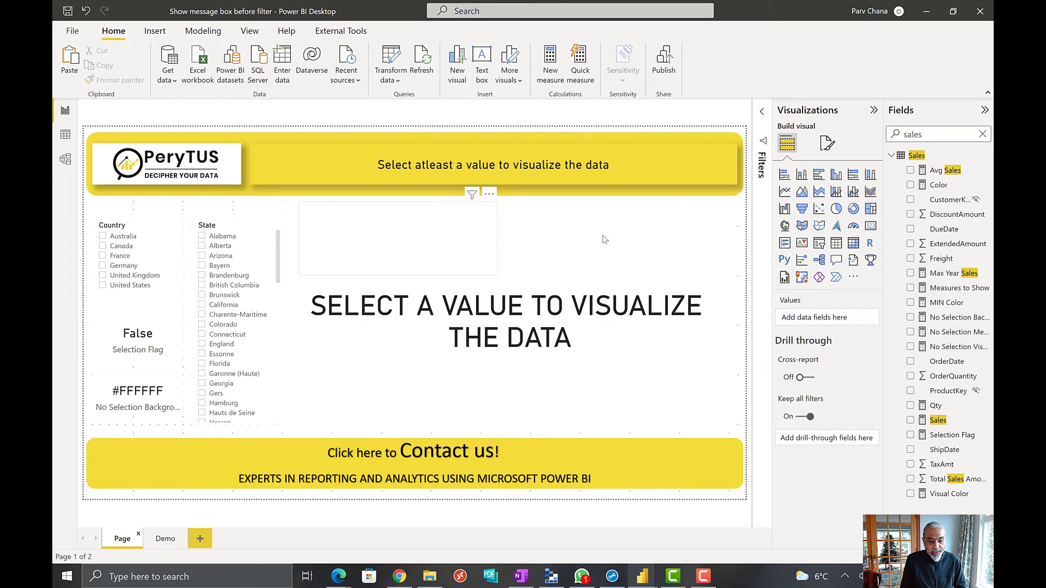
pyautogui.click(129, 238)
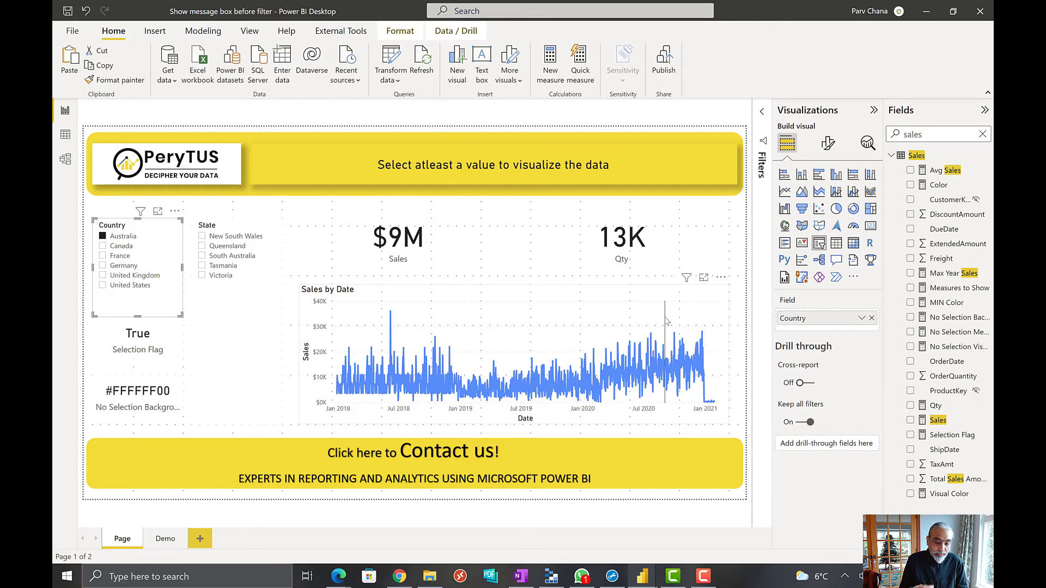
pyautogui.moveTo(667, 321)
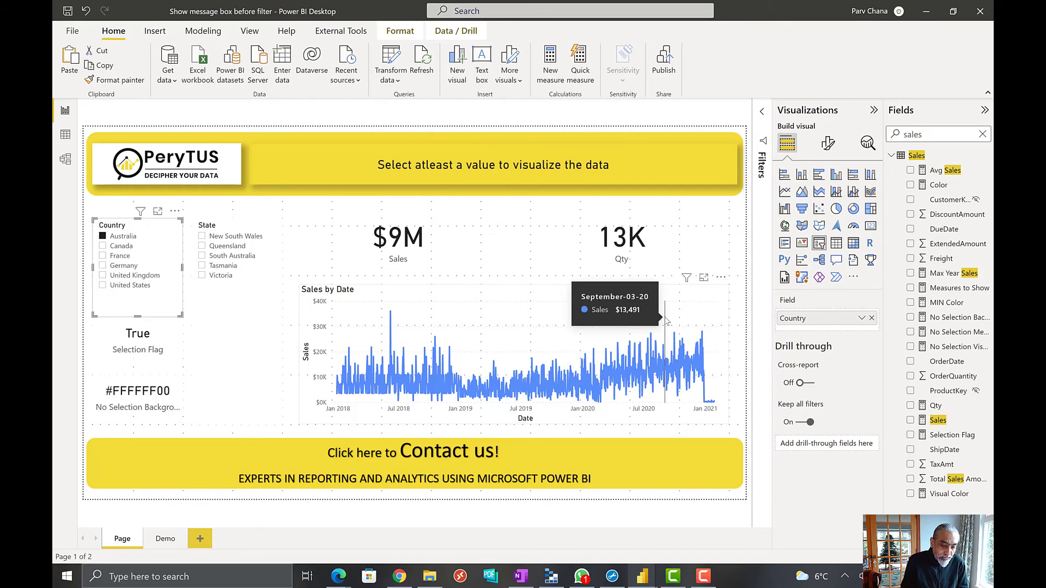
pyautogui.click(551, 376)
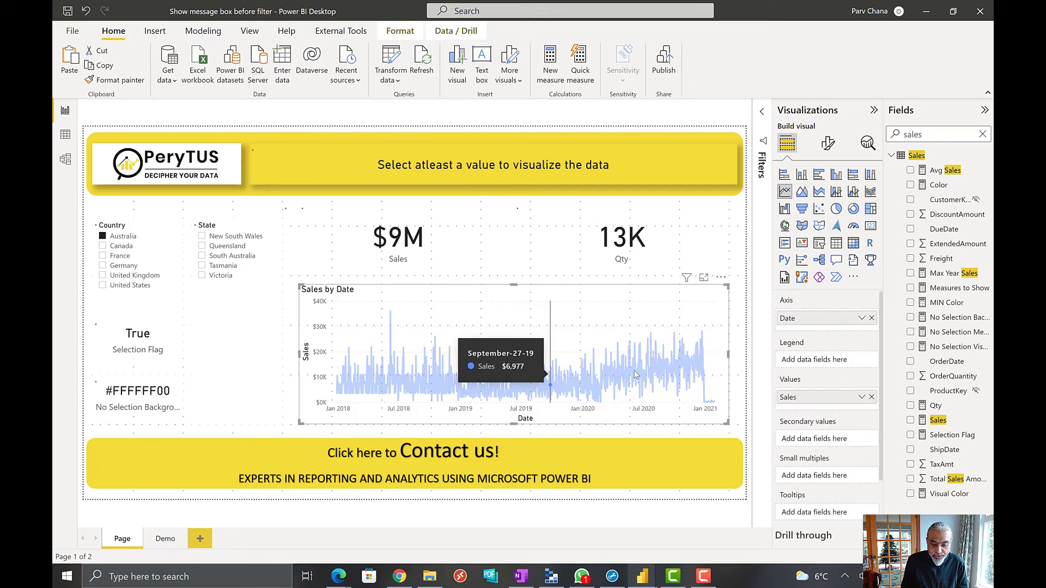
pyautogui.click(678, 370)
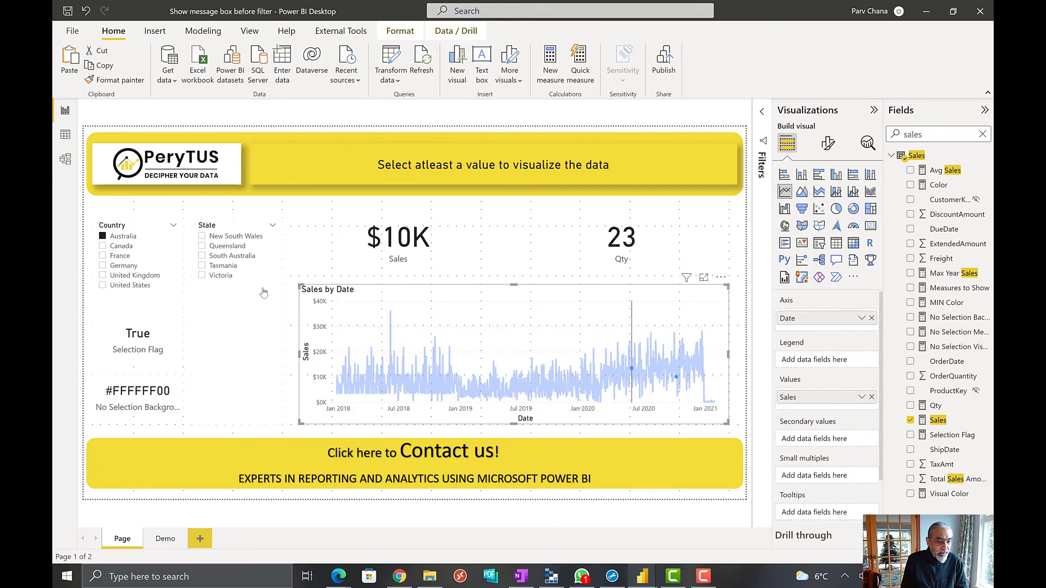
# Clear Australia, select British Columbia in the State slicer, clear the chart's date selection, and test with Charente-Maritime.
pyautogui.click(118, 237)
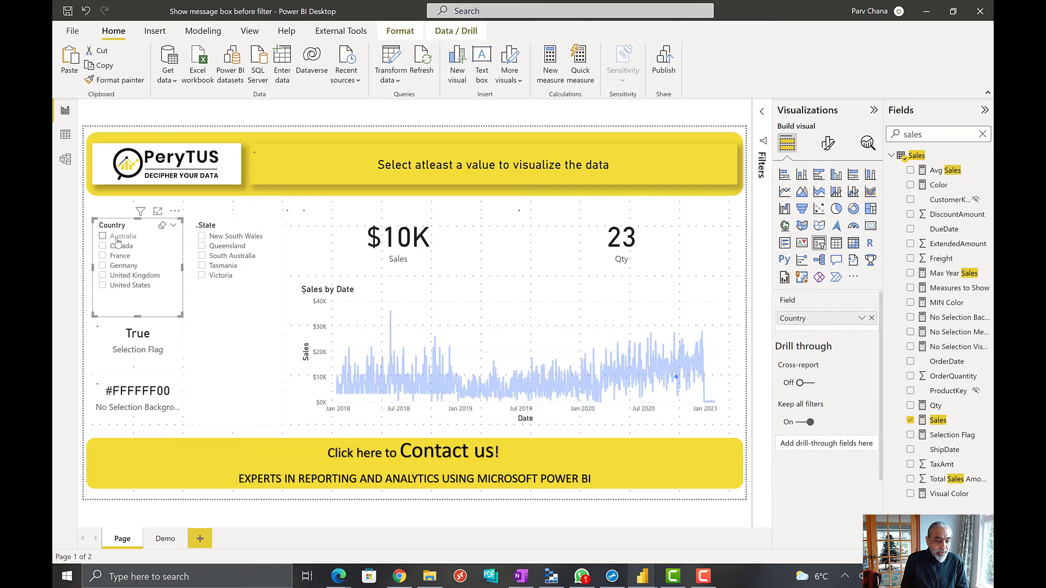
pyautogui.click(224, 275)
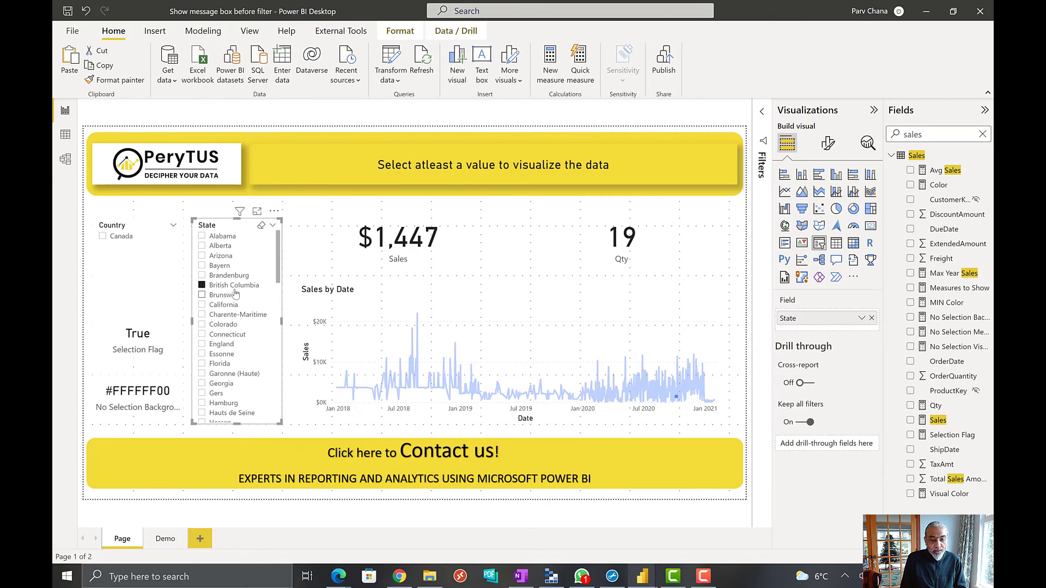
pyautogui.click(544, 321)
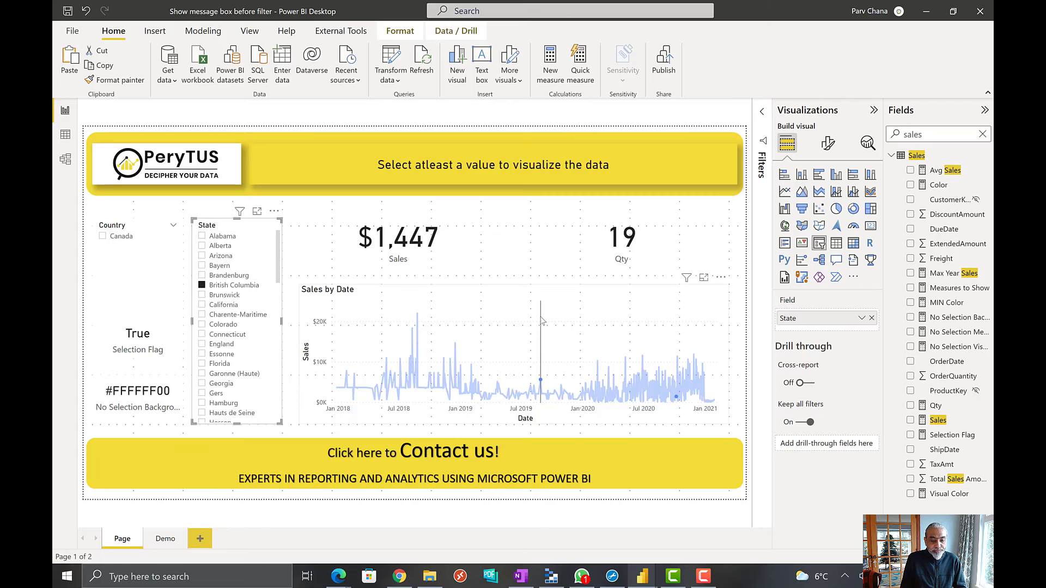
pyautogui.click(551, 289)
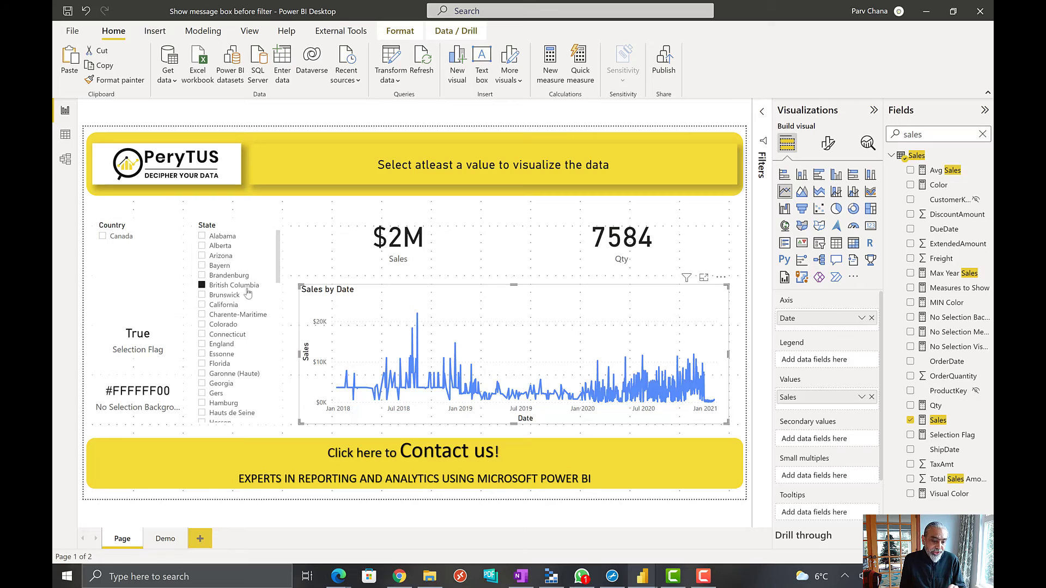
pyautogui.click(245, 315)
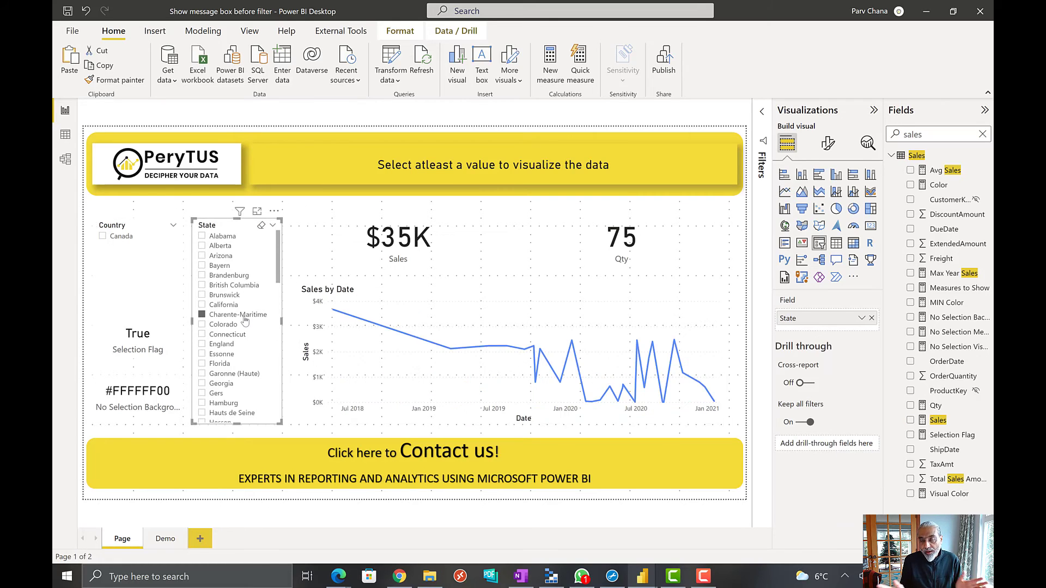
pyautogui.click(245, 315)
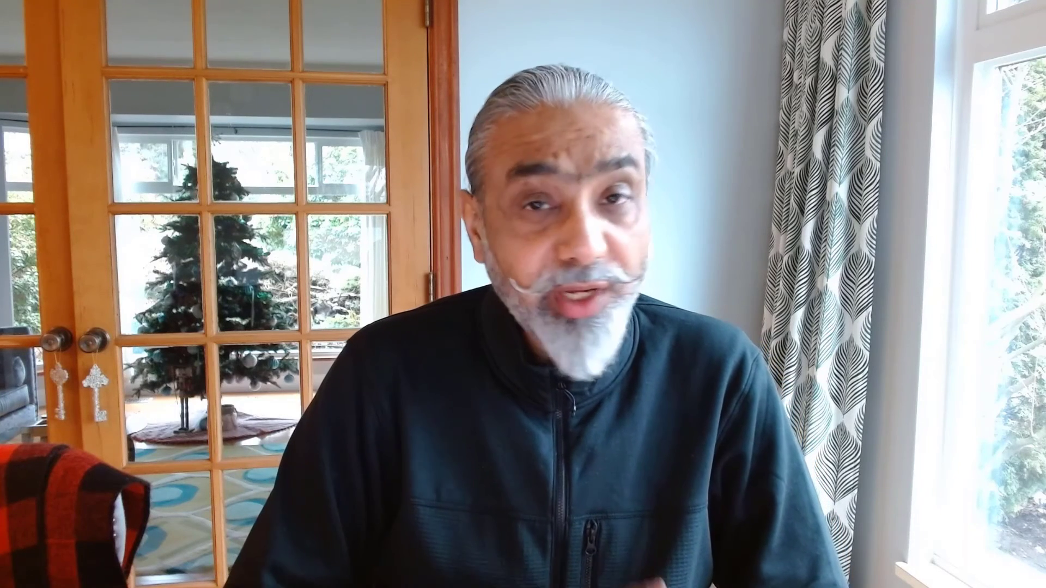